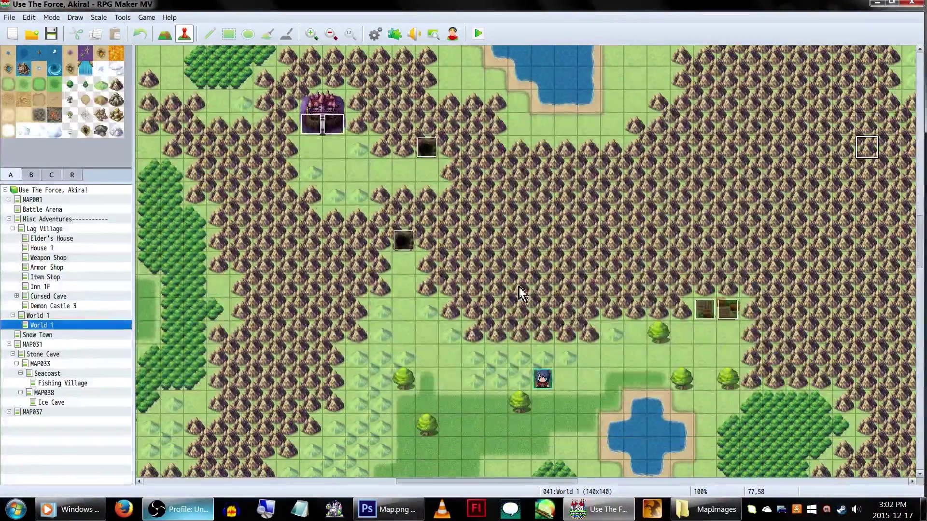
Step: Export the nested World 1 map as an image
right_click(116, 325)
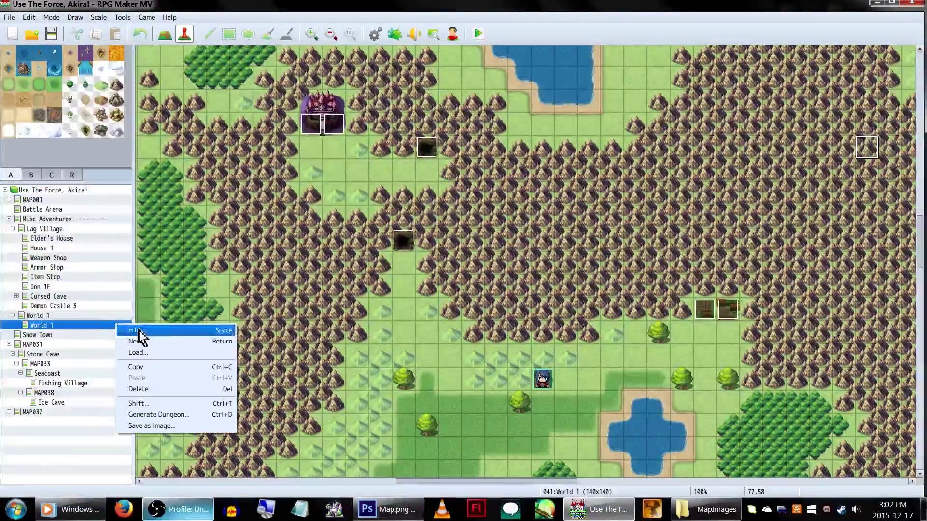
click(204, 430)
click(503, 266)
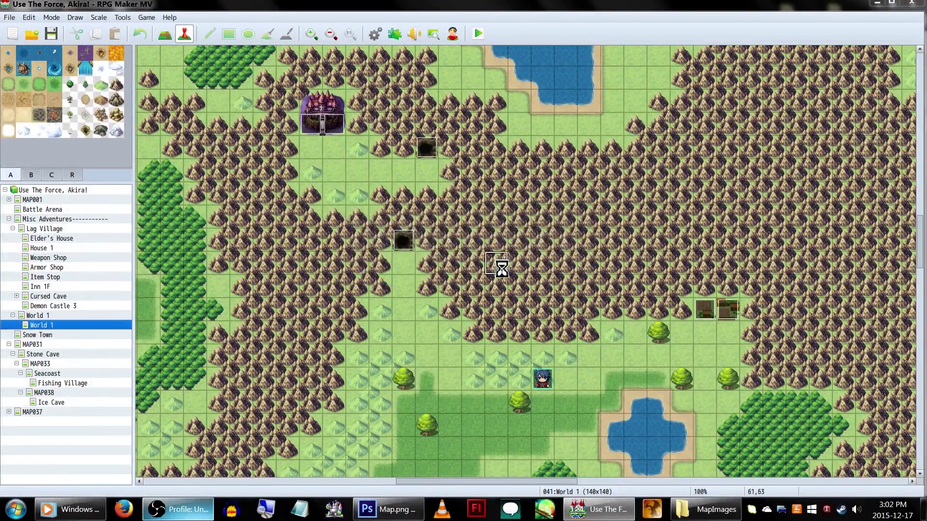
Step: Switch to the MapImages folder and open Map041.png in Photoshop
click(706, 509)
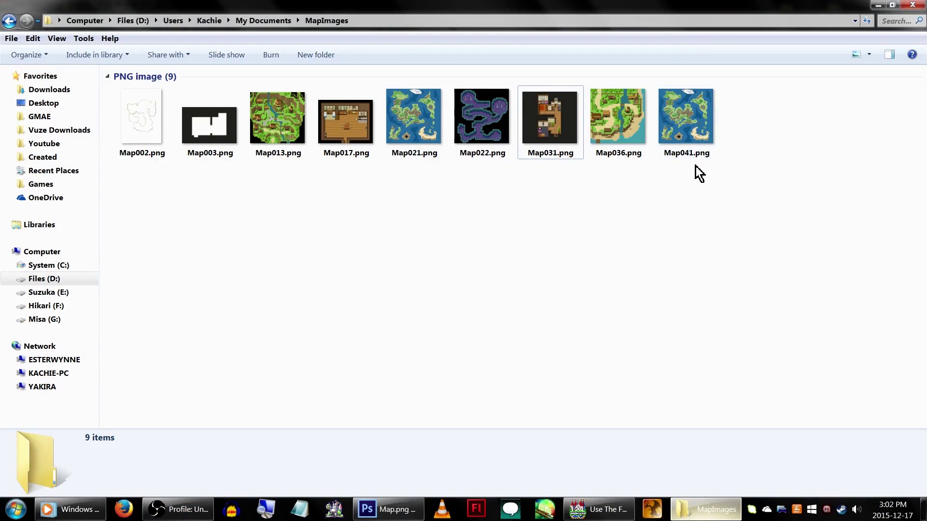
right_click(703, 131)
mouse_move(731, 153)
click(647, 155)
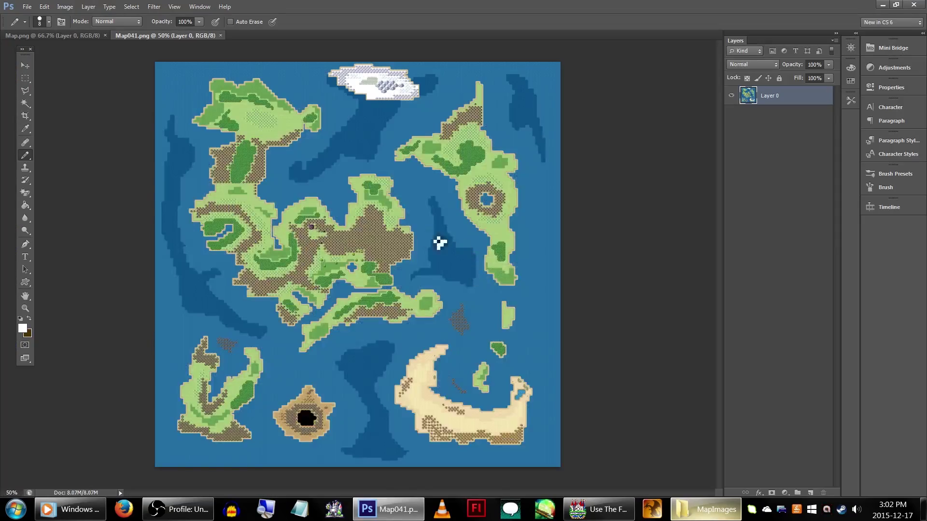
alt+scroll(407, 140, up, 15)
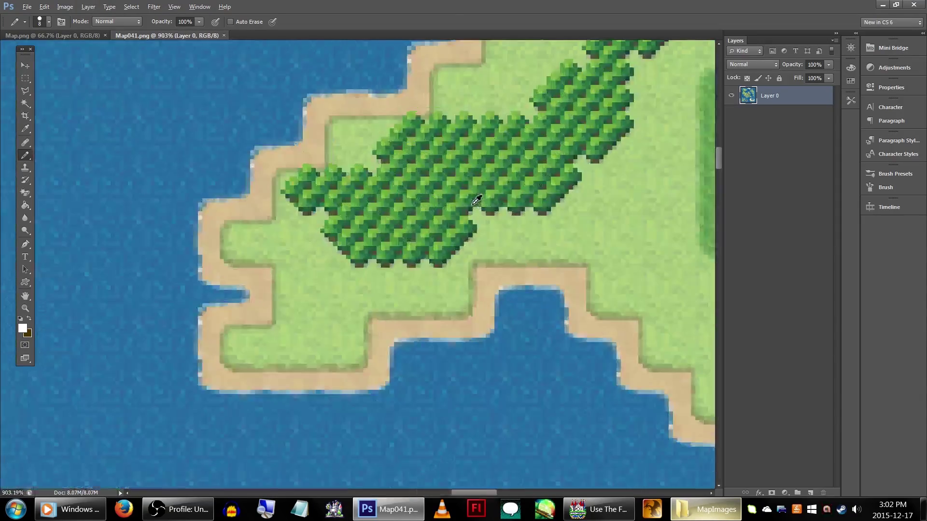
alt+scroll(475, 202, down, 15)
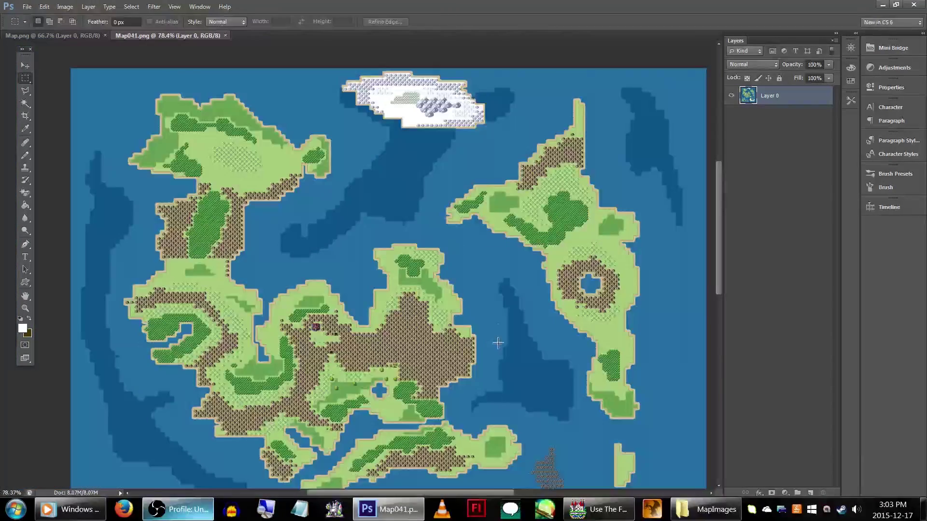
scroll(498, 342, down, 3)
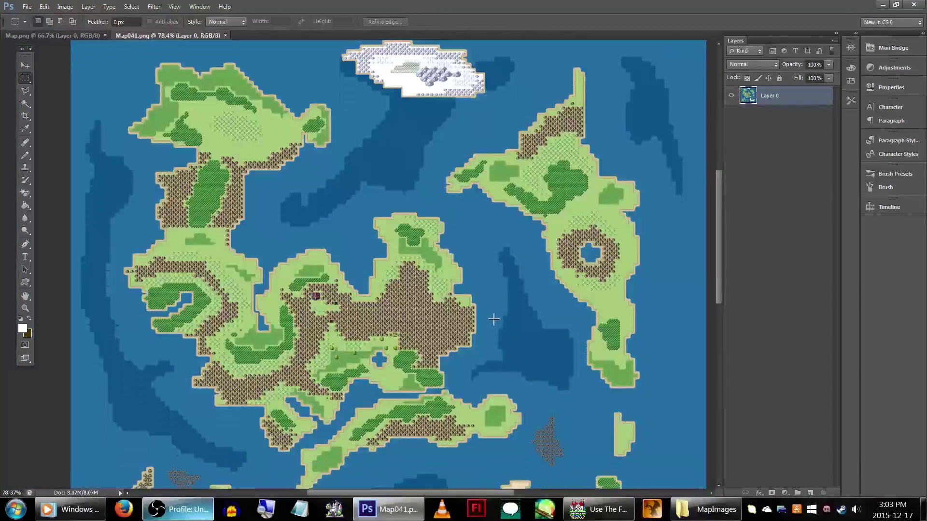
alt+scroll(494, 319, up, 8)
alt+scroll(419, 277, down, 7)
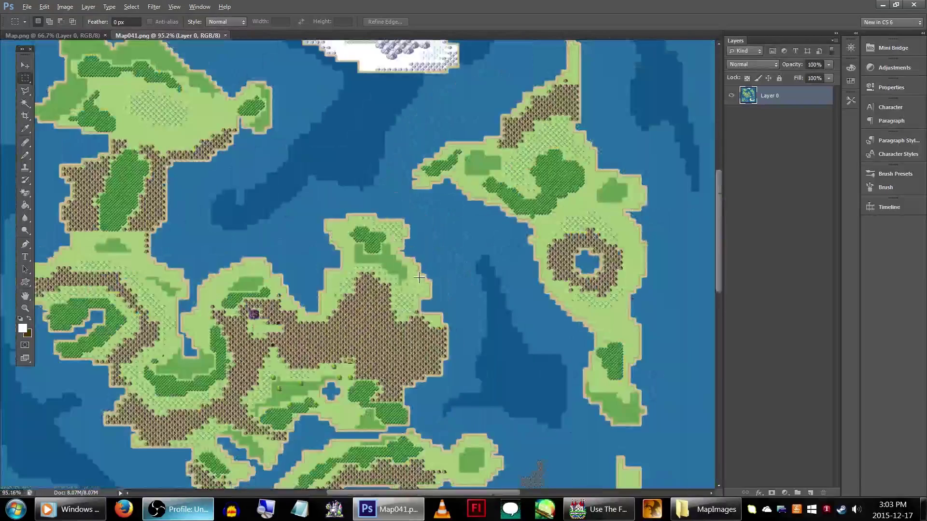
alt+scroll(419, 277, down, 3)
Step: Copy the entire parchment image from Map.png and paste it into Map041.png as a new layer
click(77, 35)
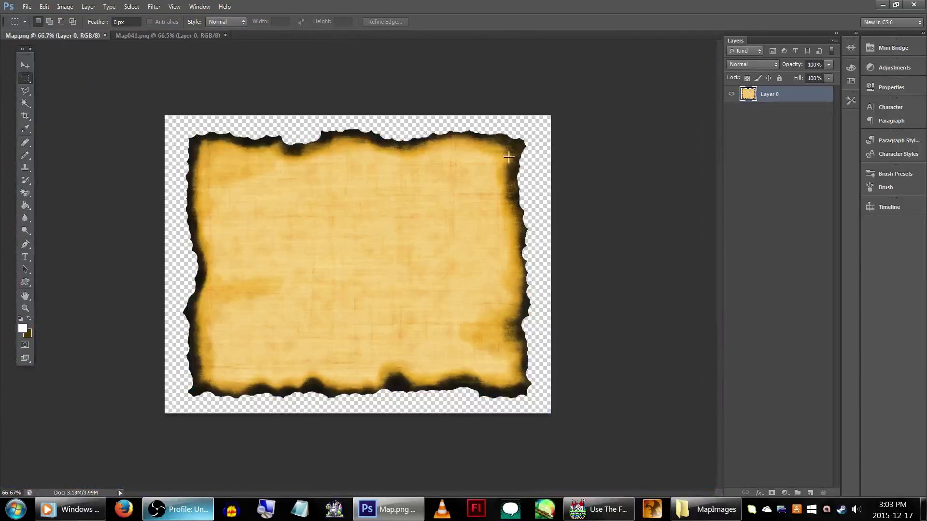
key(ctrl+a)
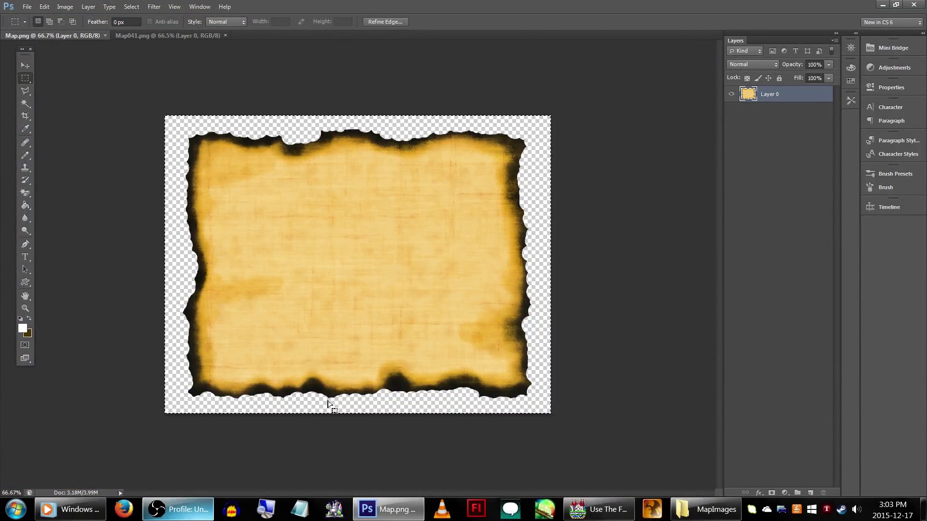
key(ctrl+Tab)
alt+scroll(373, 235, down, 2)
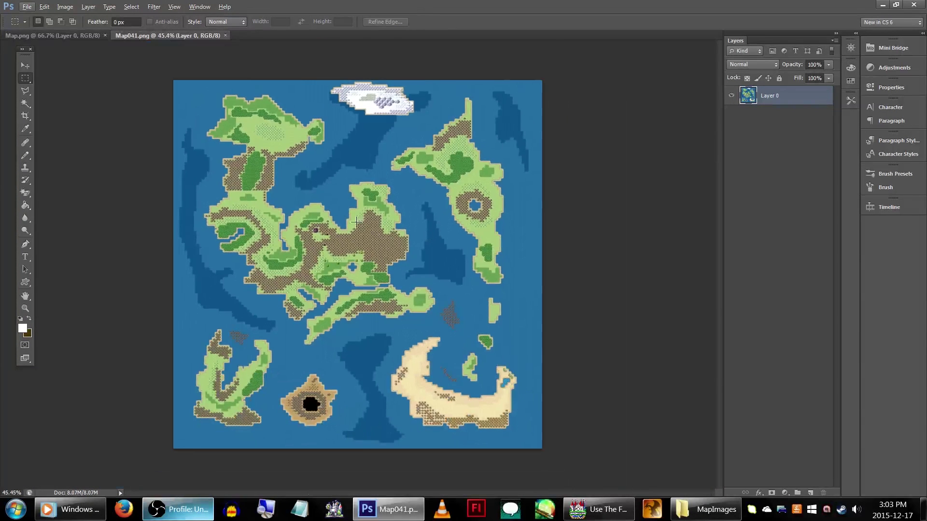
key(ctrl+v)
Step: Free Transform the parchment layer with Bilinear interpolation, stretching it to about 156% width and 202% height so it covers the canvas
right_click(404, 145)
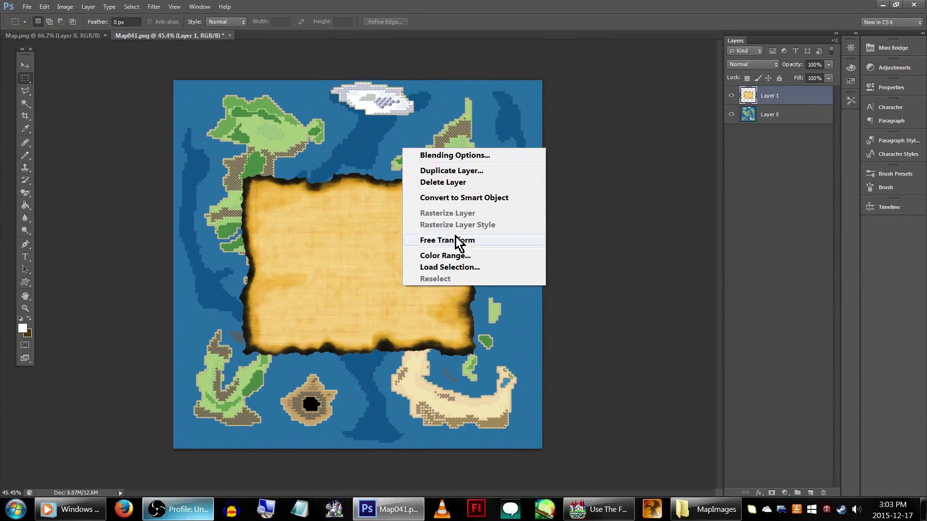
click(459, 241)
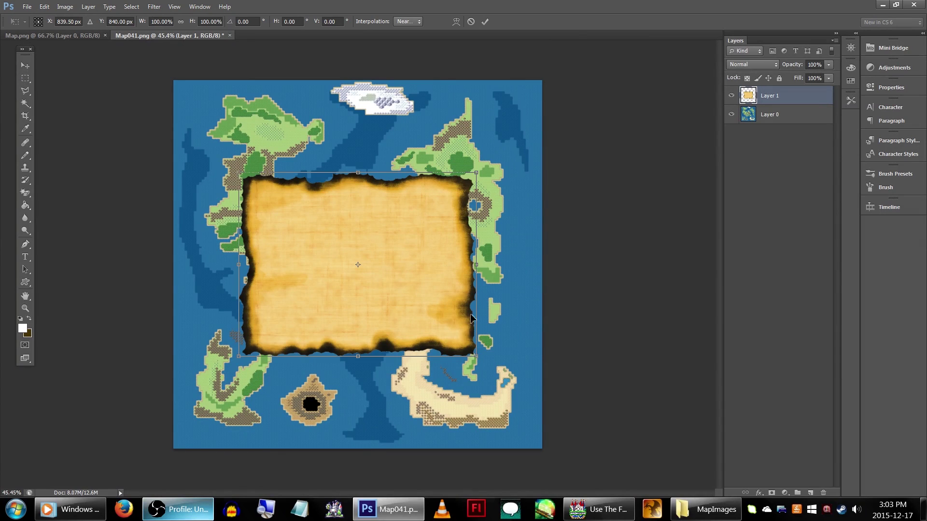
right_click(397, 188)
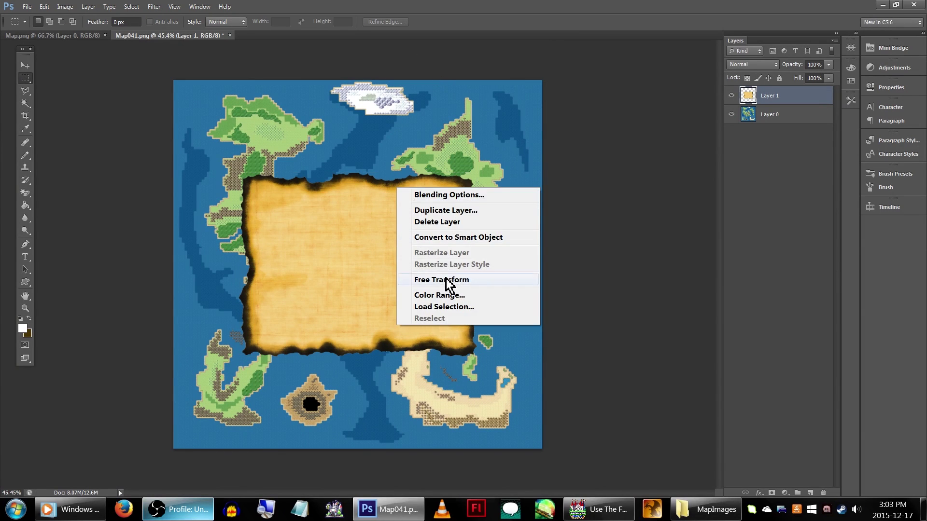
click(421, 280)
click(411, 22)
click(413, 43)
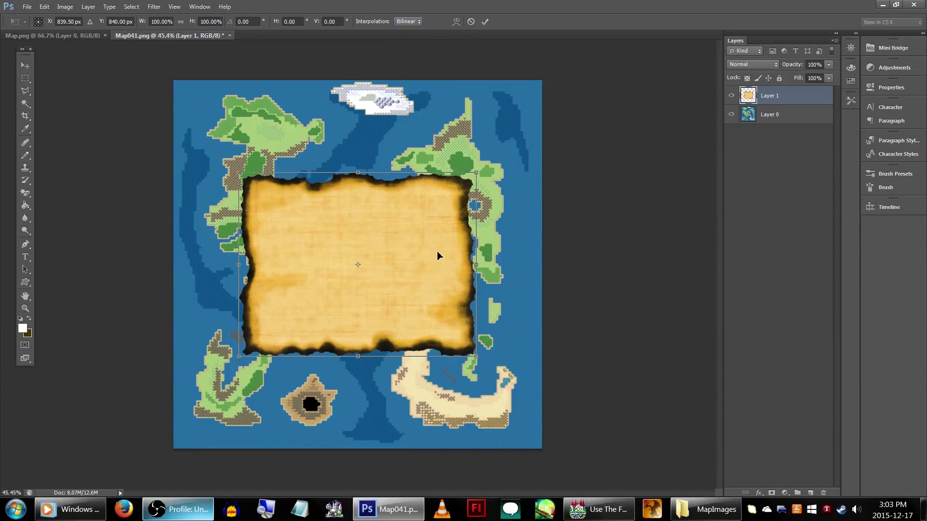
drag(476, 356, 543, 450)
drag(239, 173, 172, 79)
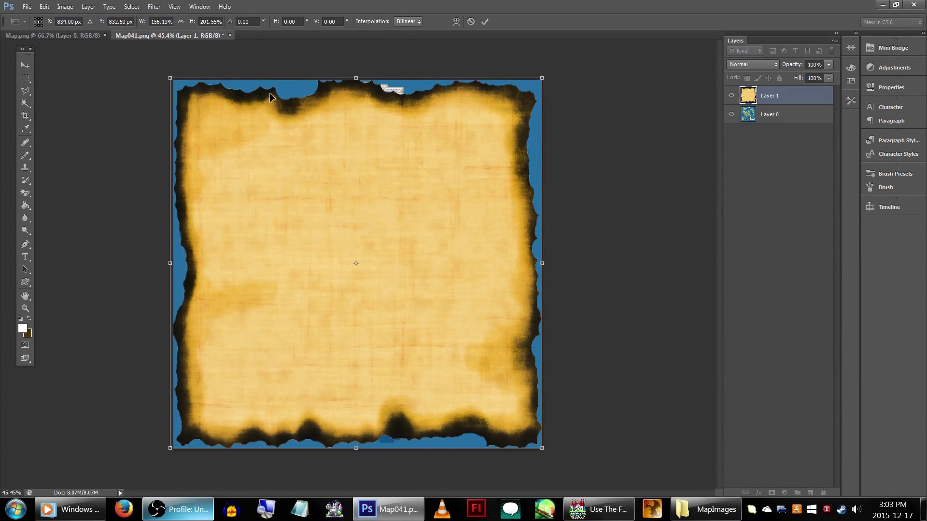
key(Return)
Step: Move the parchment layer beneath the world map layer and set the map layer's blend mode to Luminosity
drag(778, 97, 786, 153)
click(776, 97)
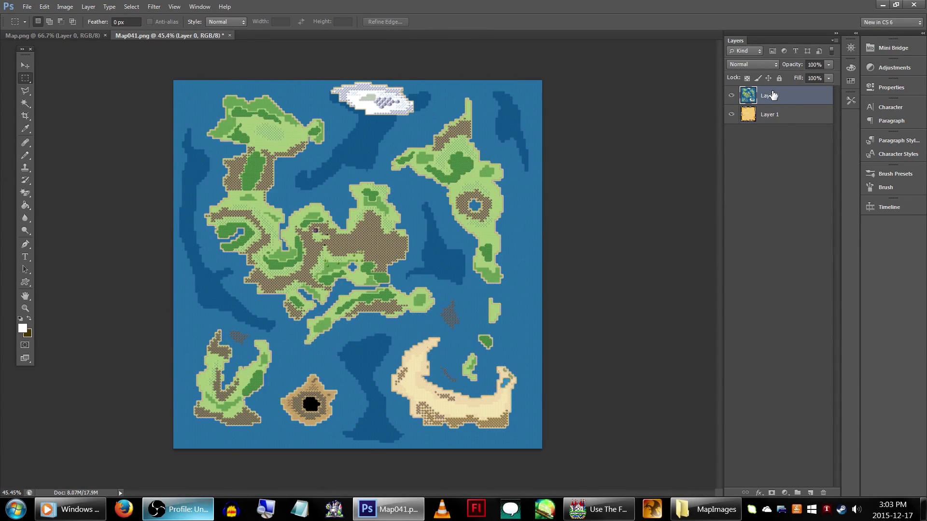
click(763, 66)
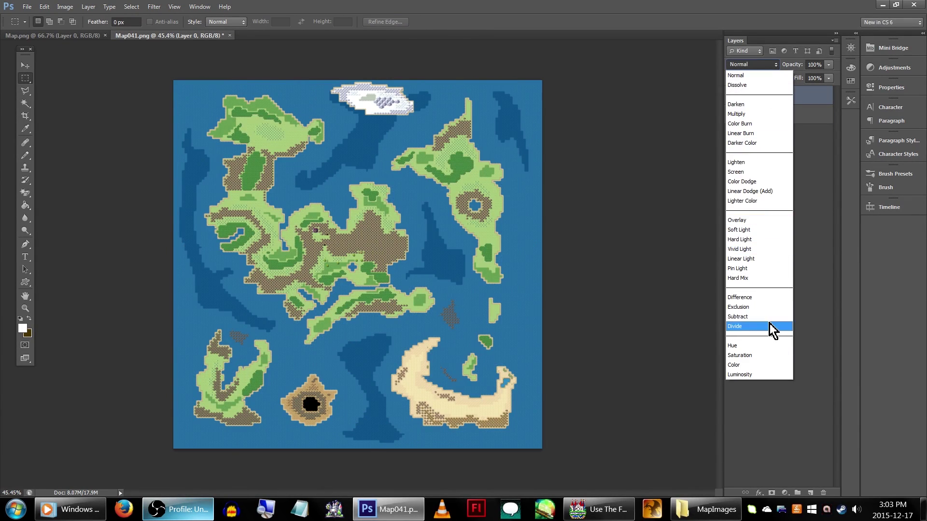
click(767, 374)
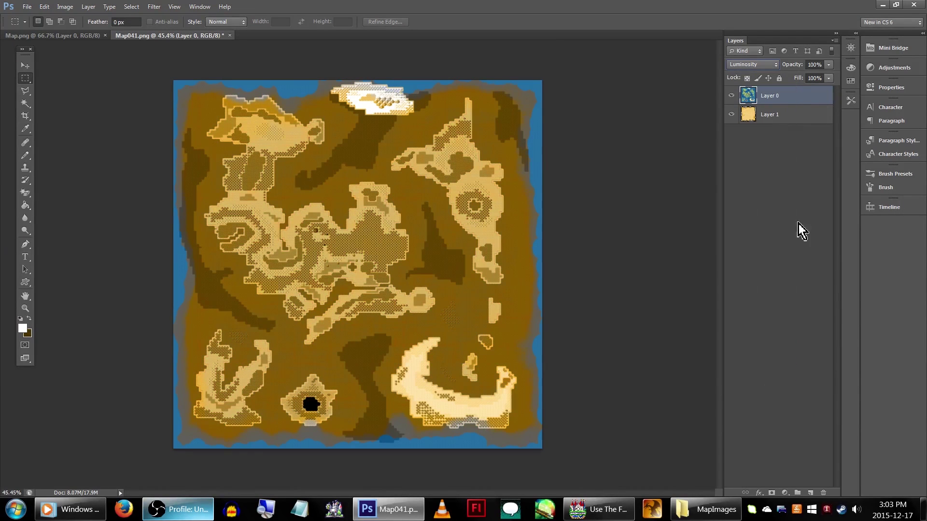
Step: Load the parchment layer's outline as a selection, invert it, delete the map layer's pixels outside the parchment, and deselect
ctrl+click(754, 116)
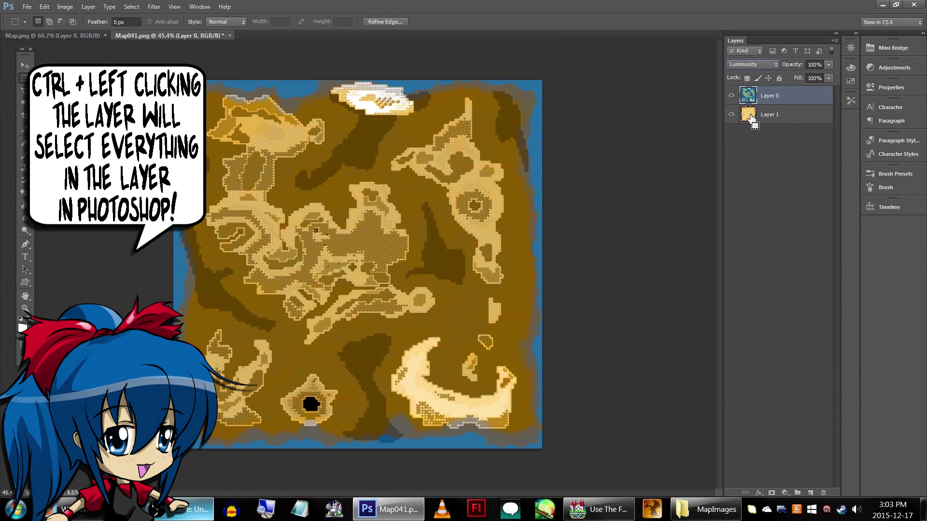
right_click(427, 155)
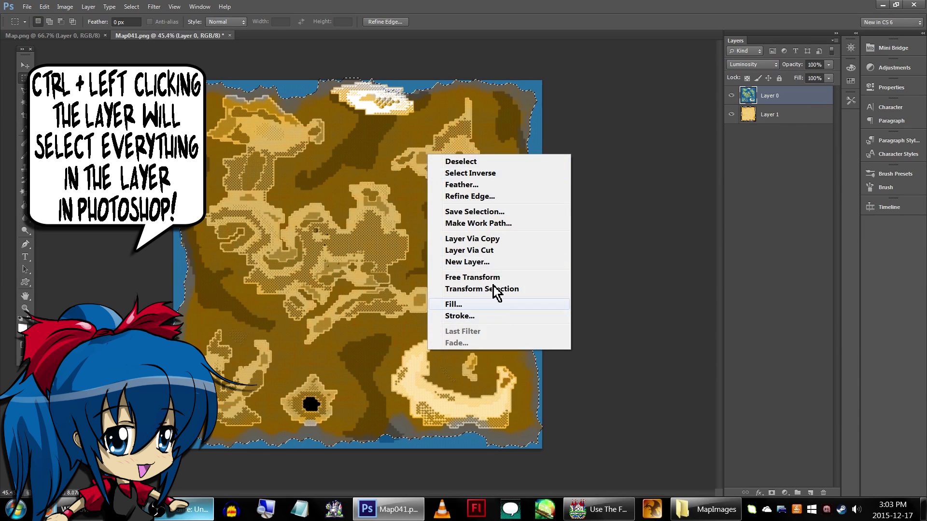
click(492, 174)
key(Delete)
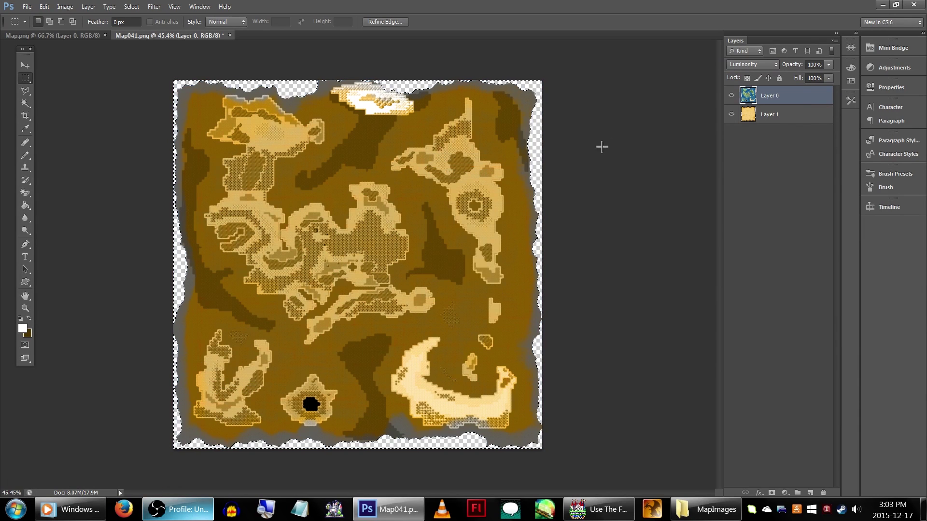
key(ctrl+d)
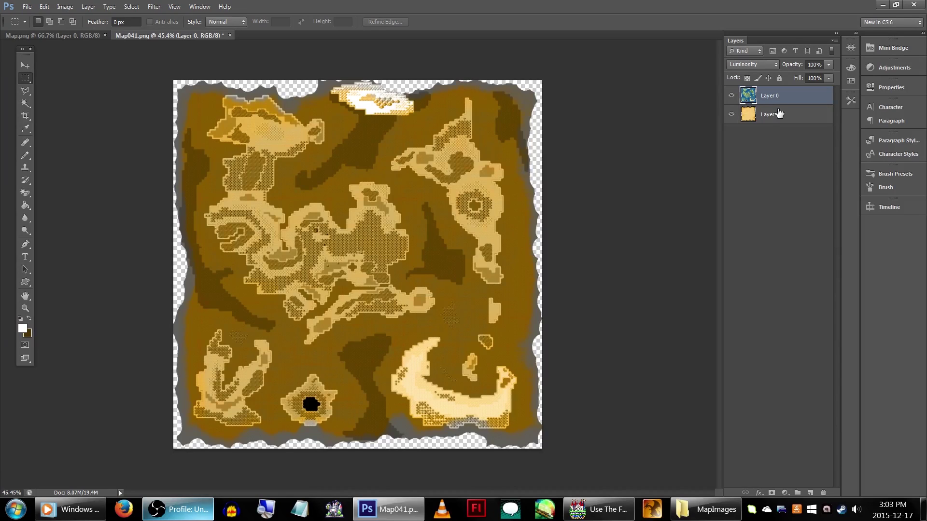
Step: Merge the world map and parchment layers into one layer
shift+click(778, 113)
right_click(779, 112)
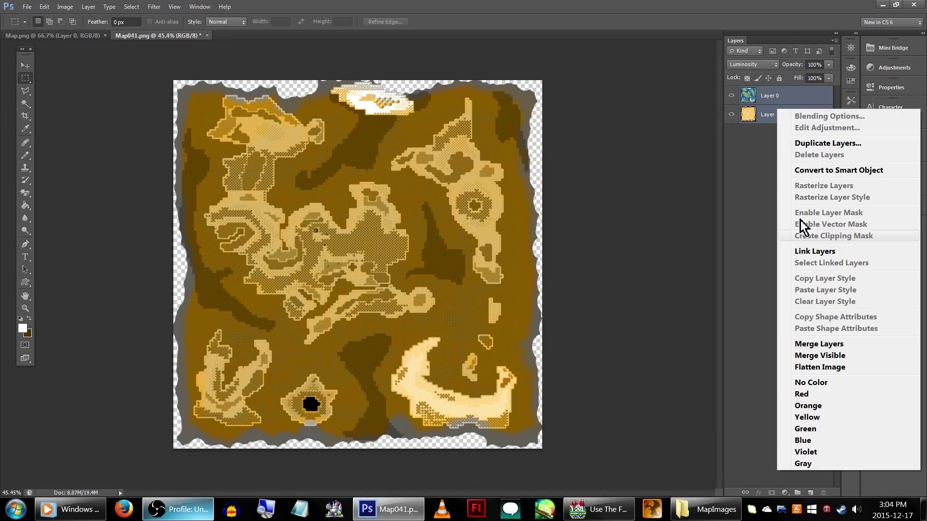
click(820, 344)
Step: Add an Inner Glow layer style to the merged map layer
click(758, 492)
click(750, 364)
click(613, 264)
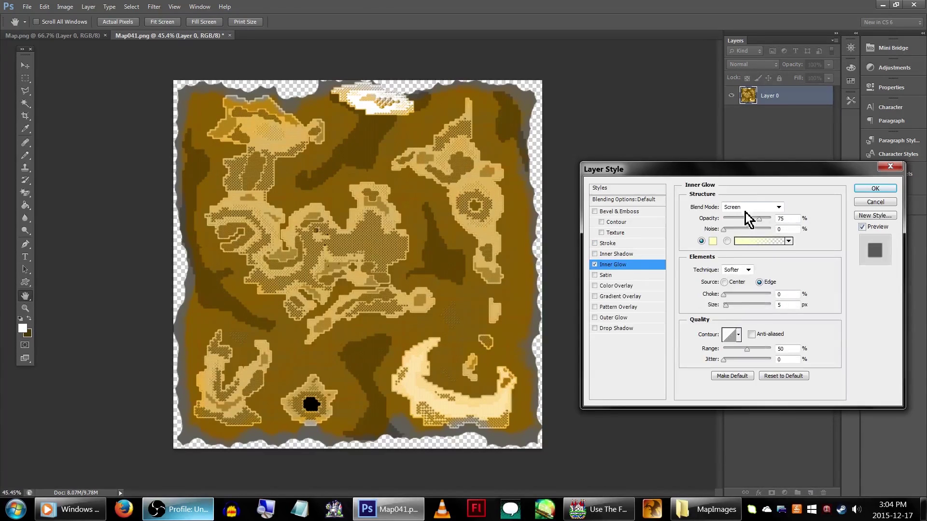
click(595, 265)
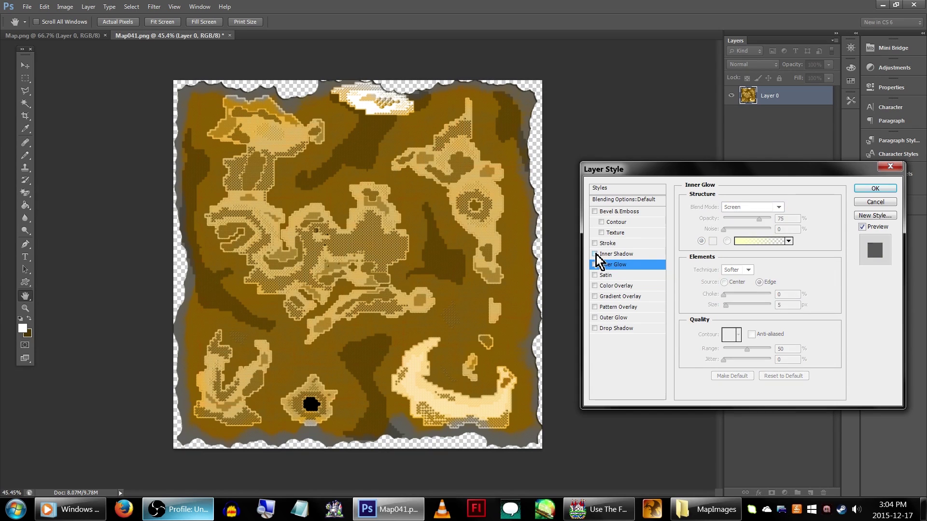
click(595, 264)
Step: Give the Inner Glow a Normal blend mode, a near-black brown colour, 26% choke and a size of 79 px
click(753, 207)
click(739, 5)
click(712, 241)
click(790, 306)
click(803, 308)
click(901, 193)
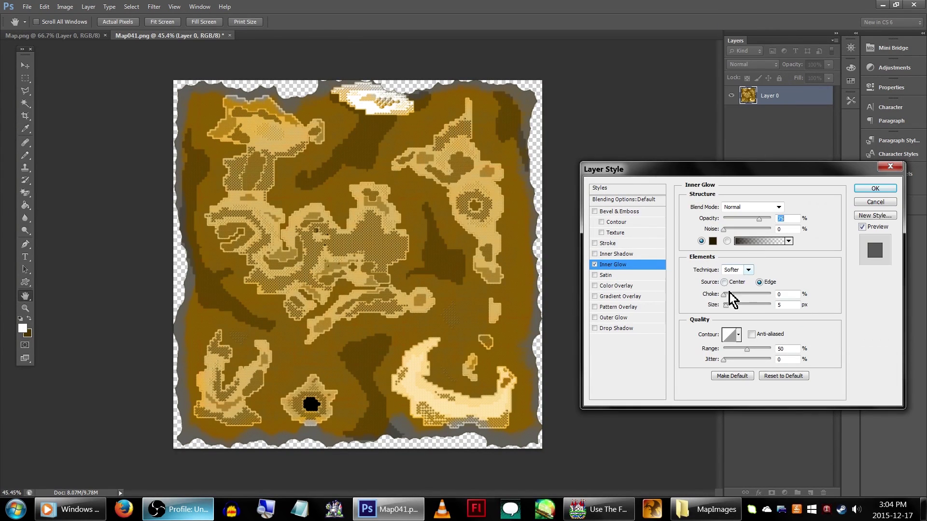
drag(729, 293, 741, 295)
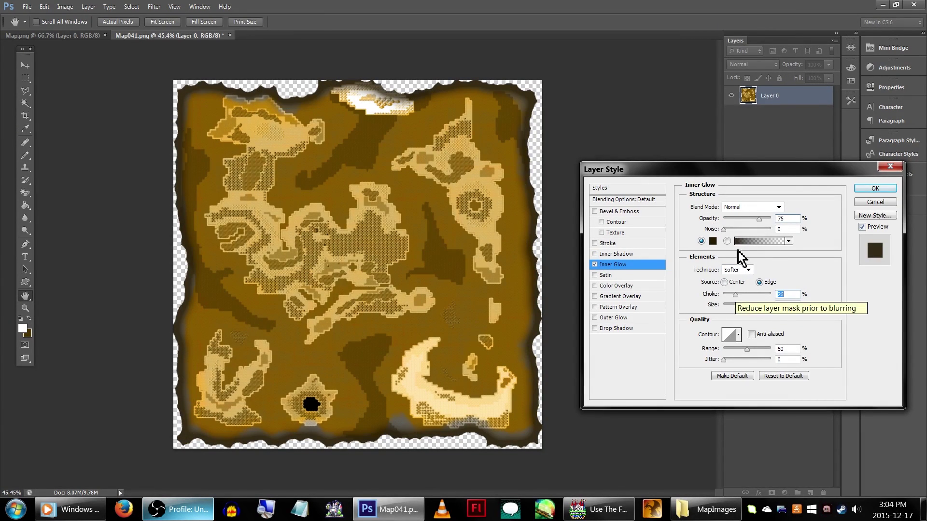
Step: Change the Inner Glow's blend mode to Luminosity, enlarge its size to about 193 px, and apply the layer style
click(752, 207)
click(821, 190)
key(Down)
key(Down)
key(Down)
key(Down)
key(Down)
key(Down)
key(Down)
key(Down)
key(Down)
key(Down)
key(Down)
key(Down)
key(Down)
key(Down)
key(Down)
key(Down)
key(Down)
key(Down)
key(Down)
key(Down)
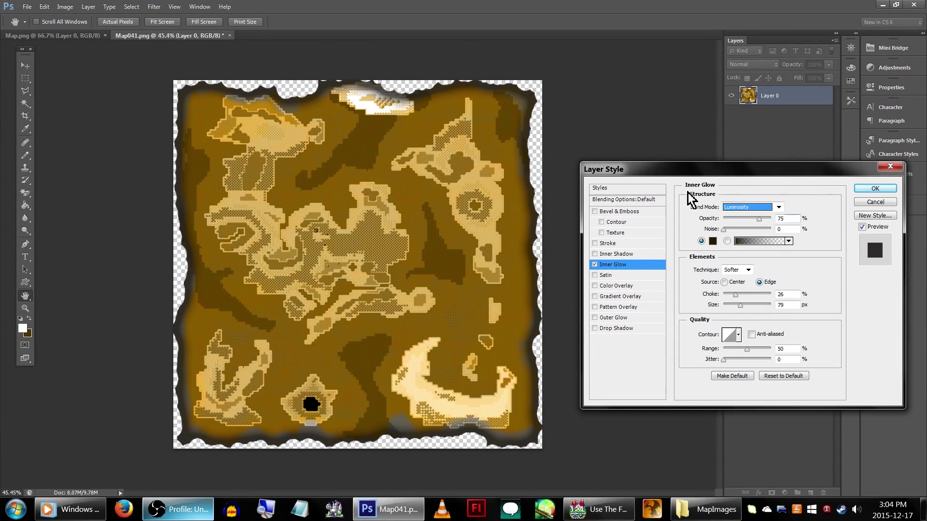
drag(741, 305, 760, 315)
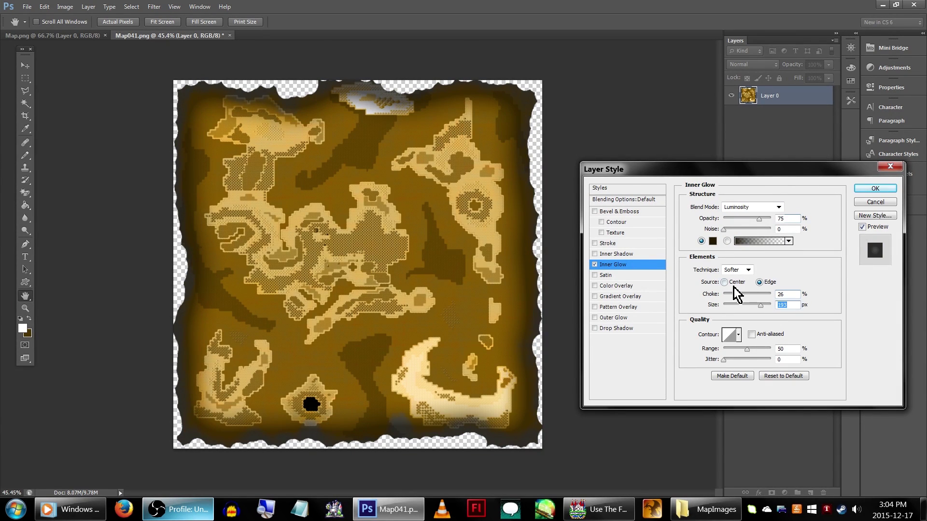
key(Return)
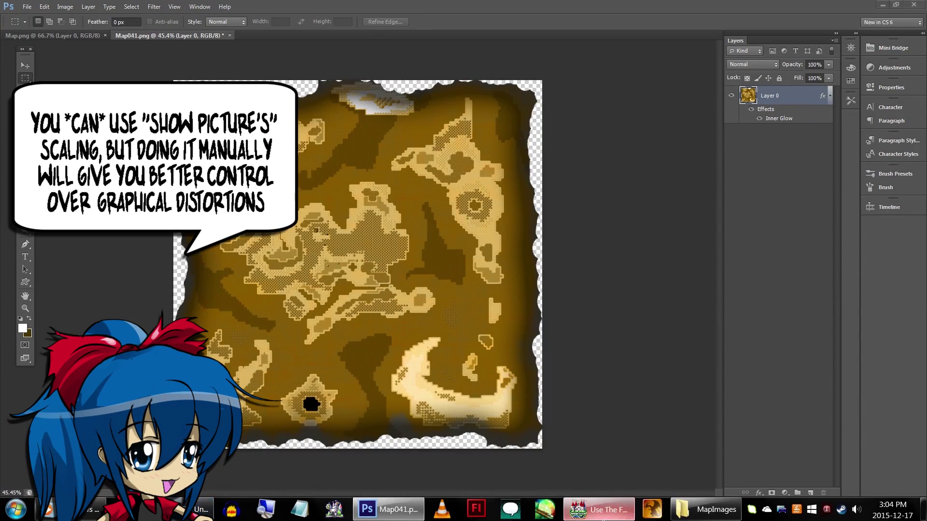
Step: Switch to RPG Maker MV and check the parent World 1 map's width and height in its map properties
click(599, 509)
double_click(87, 317)
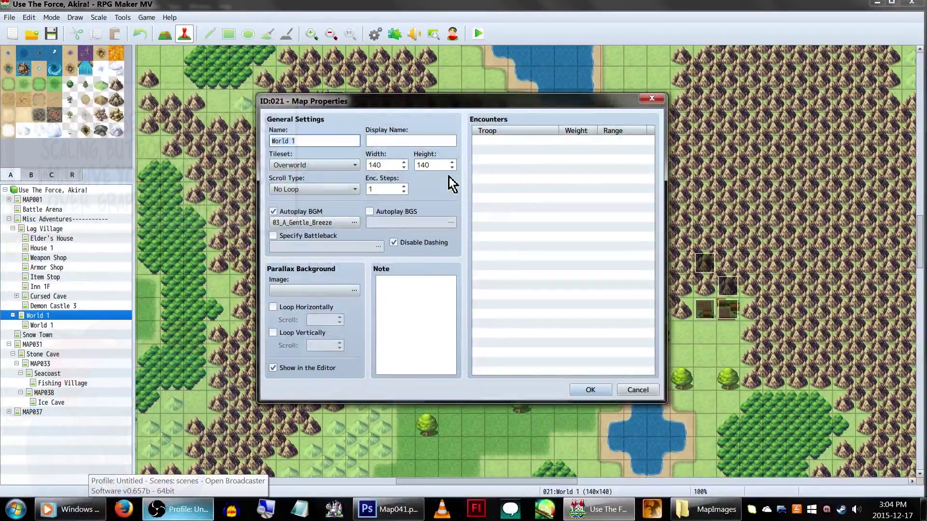
double_click(381, 165)
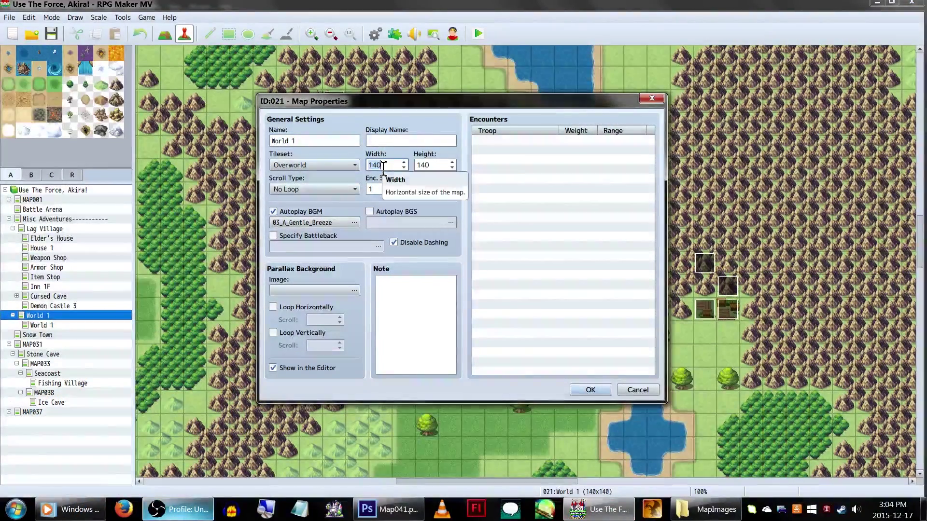
key(Escape)
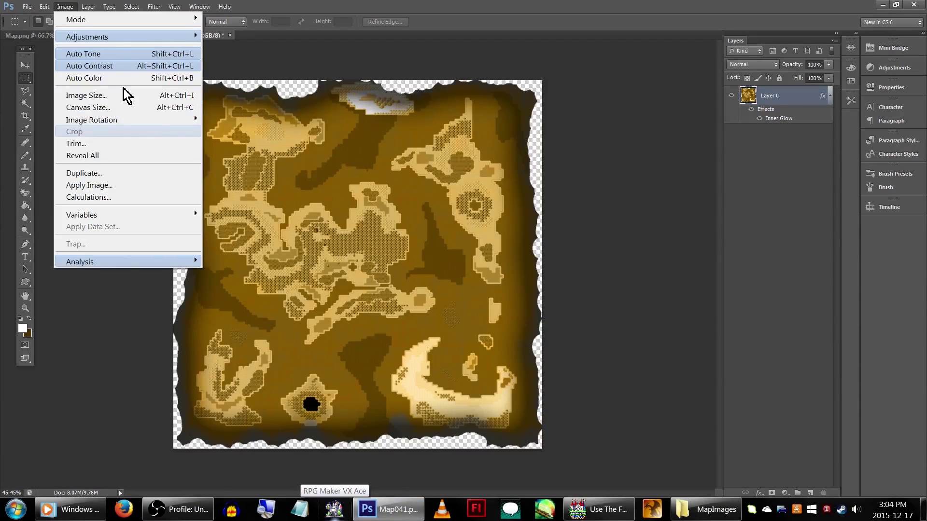
Step: Switch back to Photoshop and scale the whole map image down proportionally to minimap size using Bicubic Automatic resampling
click(123, 97)
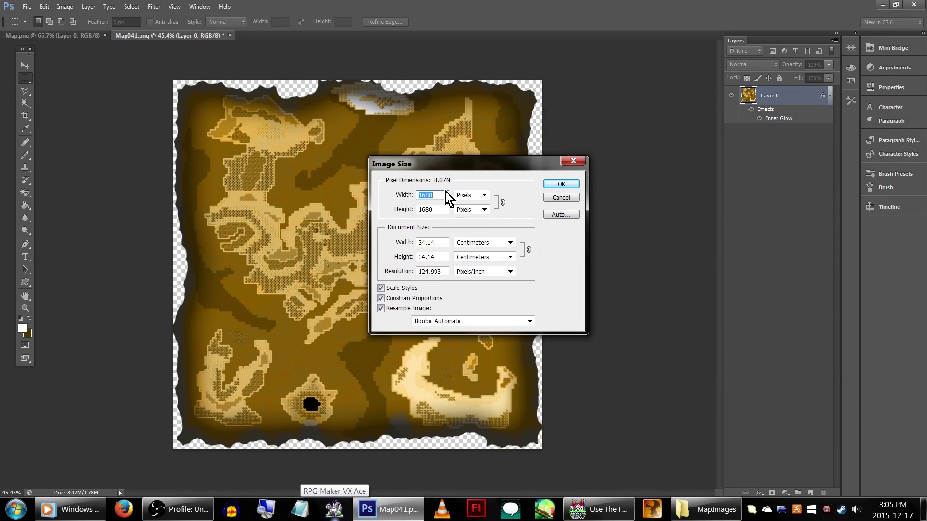
text(240)
key(Return)
key(ctrl+0)
alt+scroll(353, 263, up, 1)
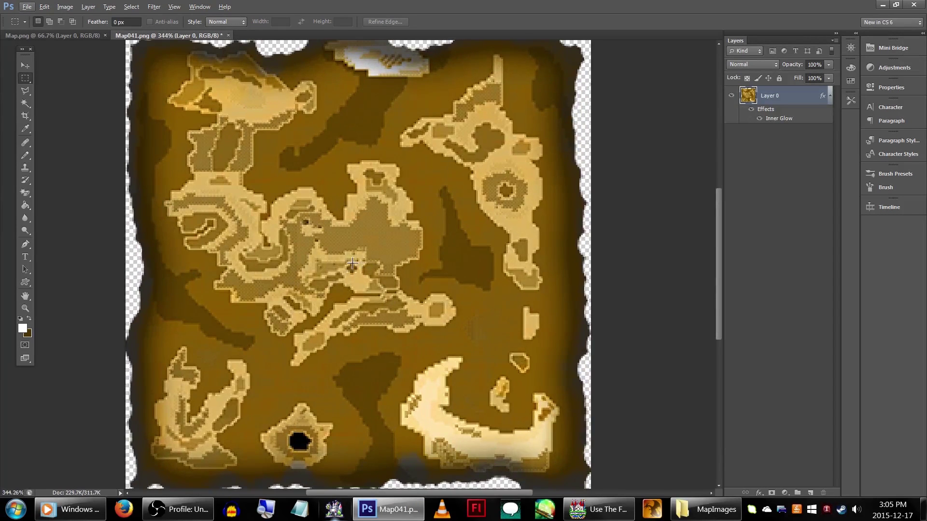
alt+scroll(353, 263, up, 2)
alt+scroll(356, 230, down, 4)
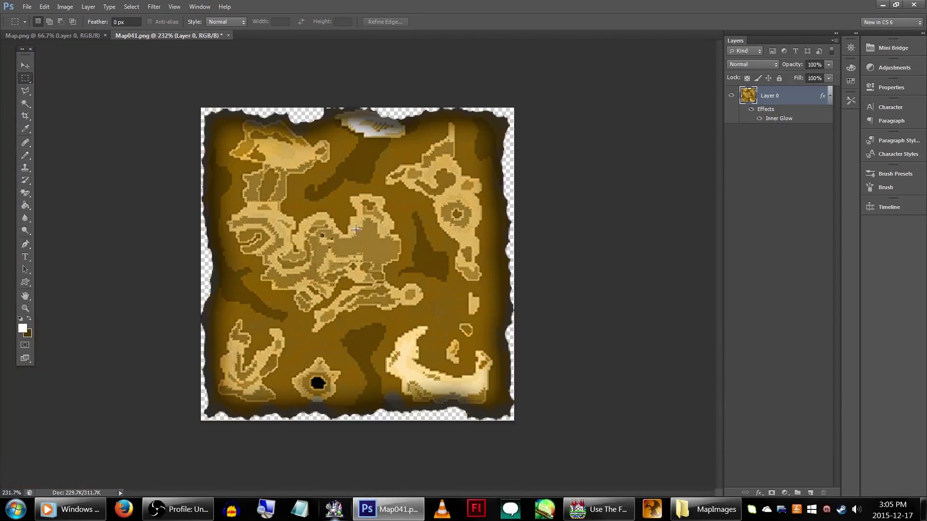
Step: Save the shrunken map as a PNG named WORLD MAP MVERSE in the game project's pictures folder
alt+scroll(356, 230, up, 1)
click(27, 7)
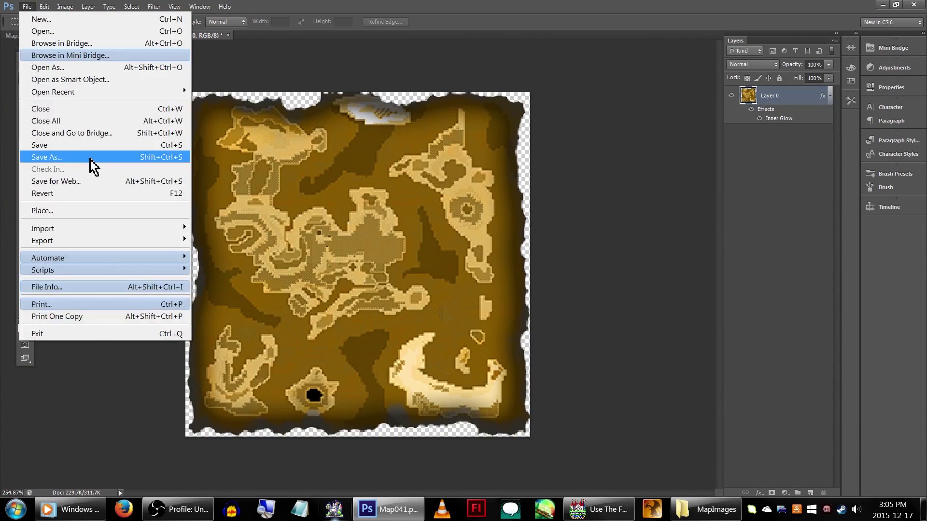
click(90, 160)
click(468, 271)
click(484, 410)
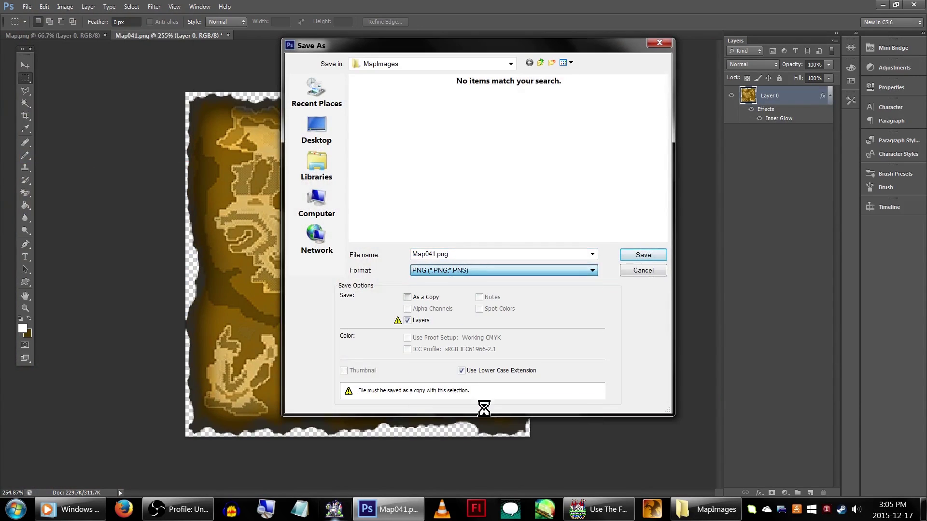
double_click(425, 169)
text(WORLD MAP MVERSE)
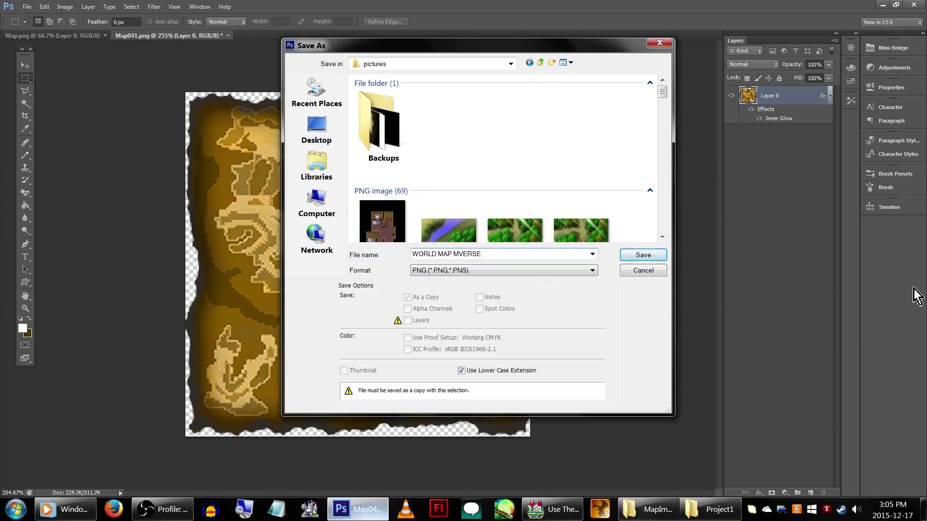
key(Return)
Step: Switch to RPG Maker MV and create a new event with a Parallel trigger on the grass of the child World 1 map
key(alt+Tab)
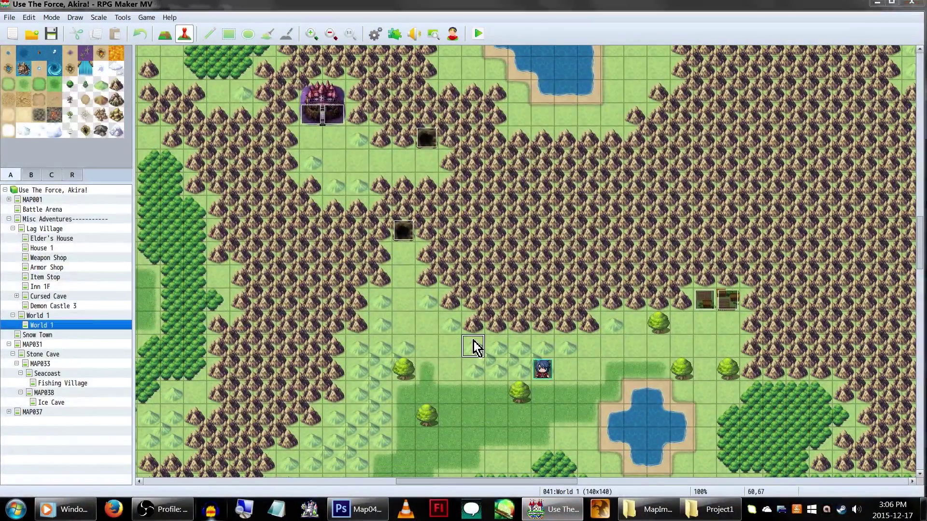
double_click(475, 340)
scroll(322, 387, down, 4)
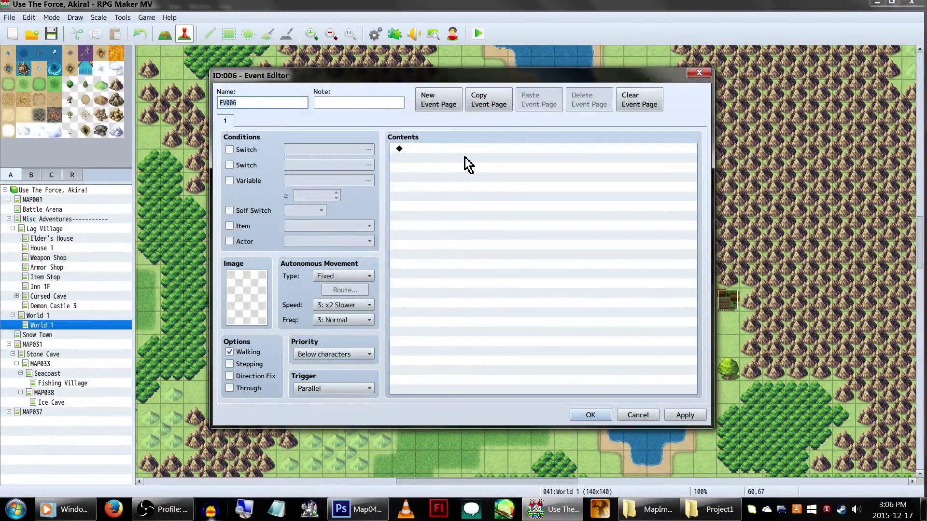
Step: Add a Show Picture command for picture 1 using WORLD MAP MVERSE at upper-left position 0, 0, and save the event
click(447, 163)
double_click(446, 163)
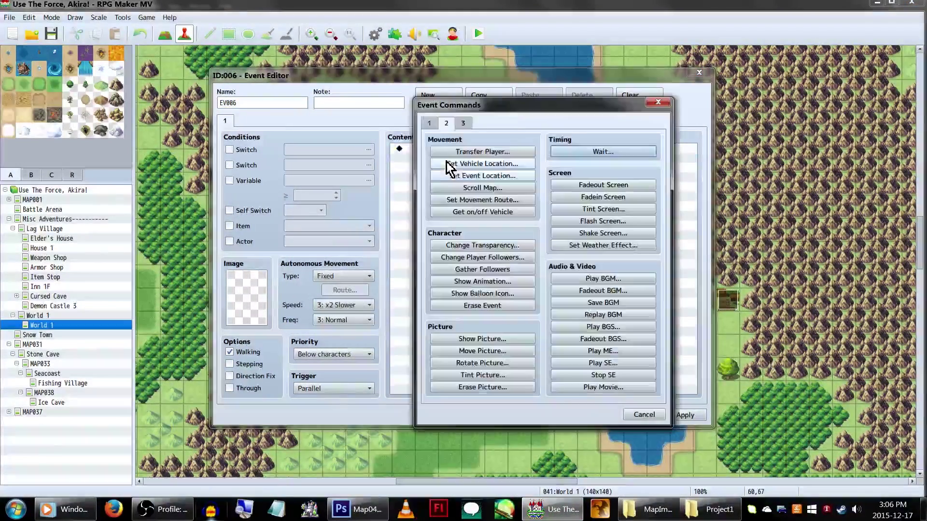
click(511, 337)
click(517, 202)
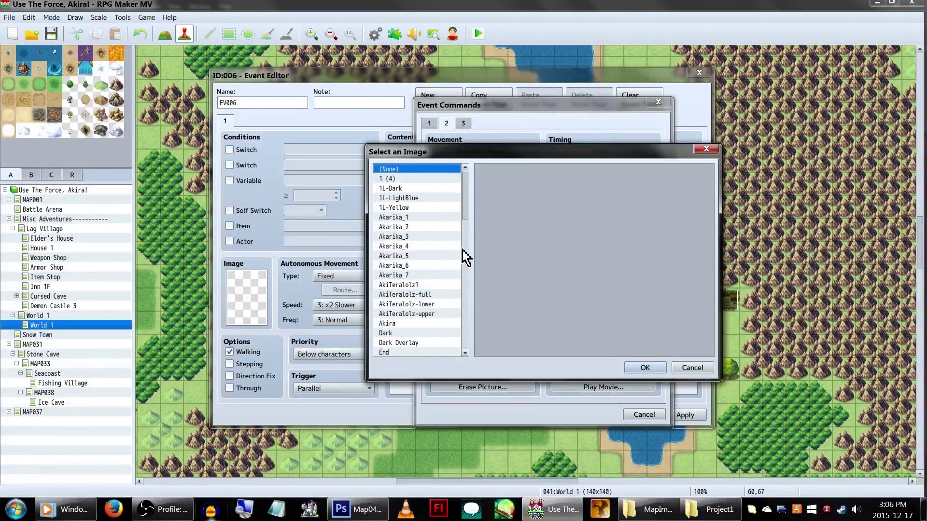
scroll(464, 241, down, 3)
scroll(427, 290, down, 10)
click(427, 302)
double_click(427, 303)
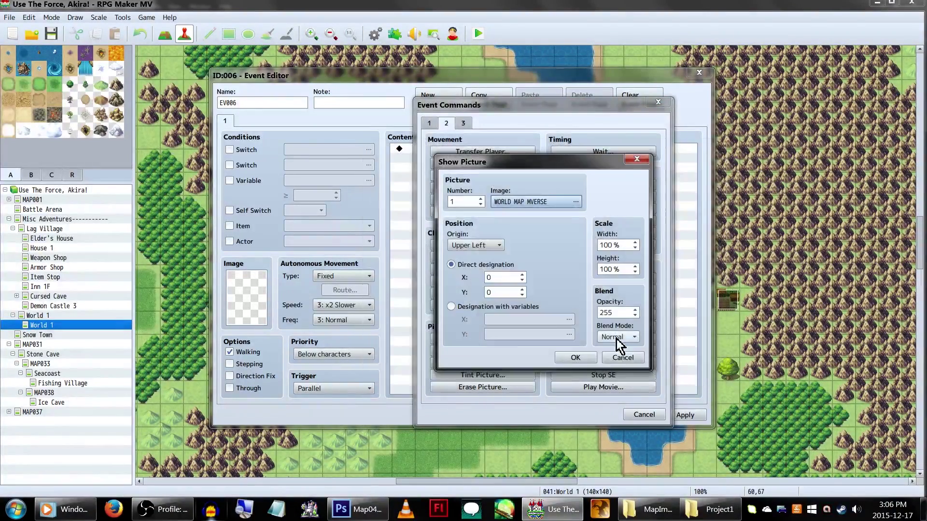
click(574, 357)
click(592, 415)
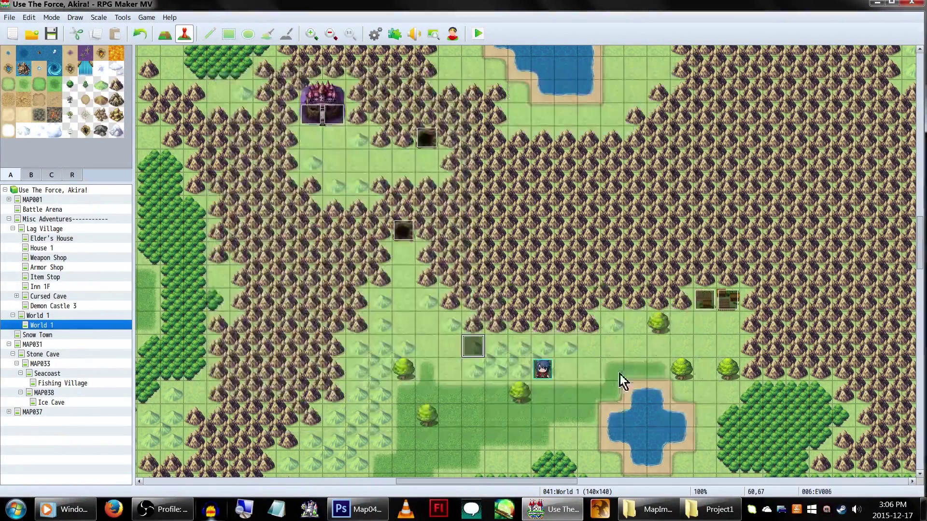
Step: Playtest the game to check how the minimap displays, then close the test window
click(477, 34)
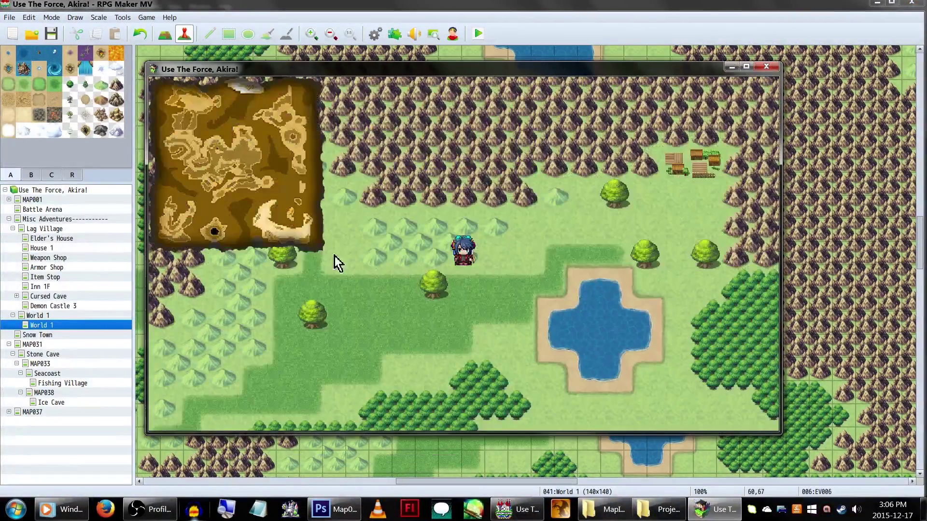
click(766, 66)
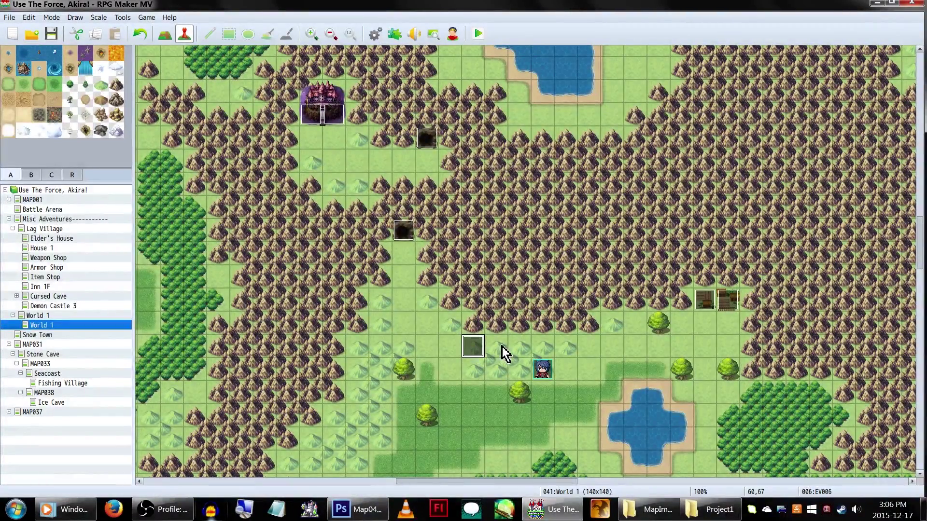
Step: Create a second event with a Parallel trigger on the tile immediately east of the minimap event
click(502, 352)
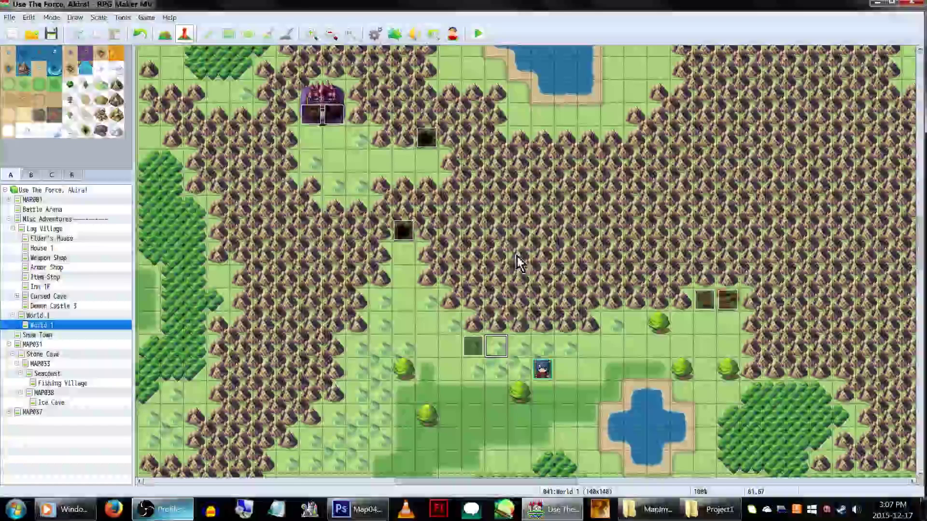
double_click(497, 343)
scroll(349, 390, down, 4)
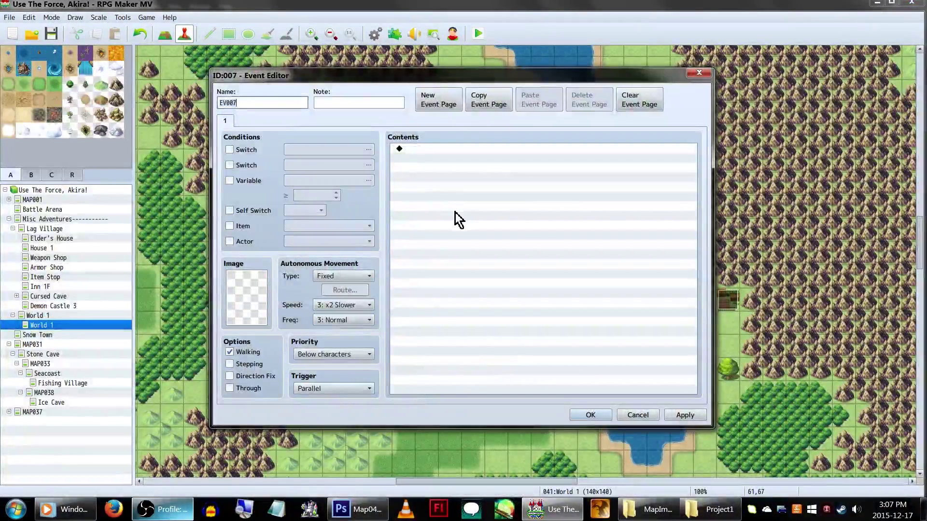
Step: Add a Control Variables command that sets variable 0013 Player X to the player's Map X
double_click(456, 213)
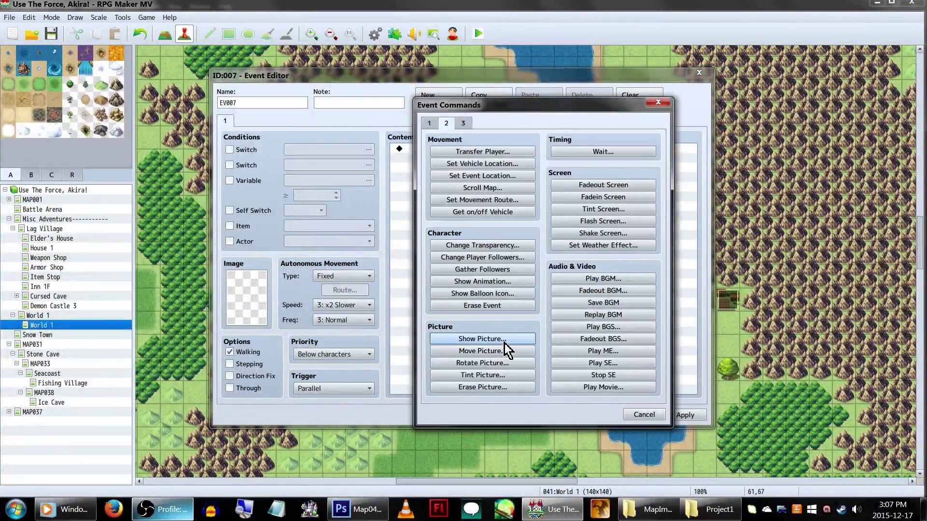
click(429, 123)
click(502, 248)
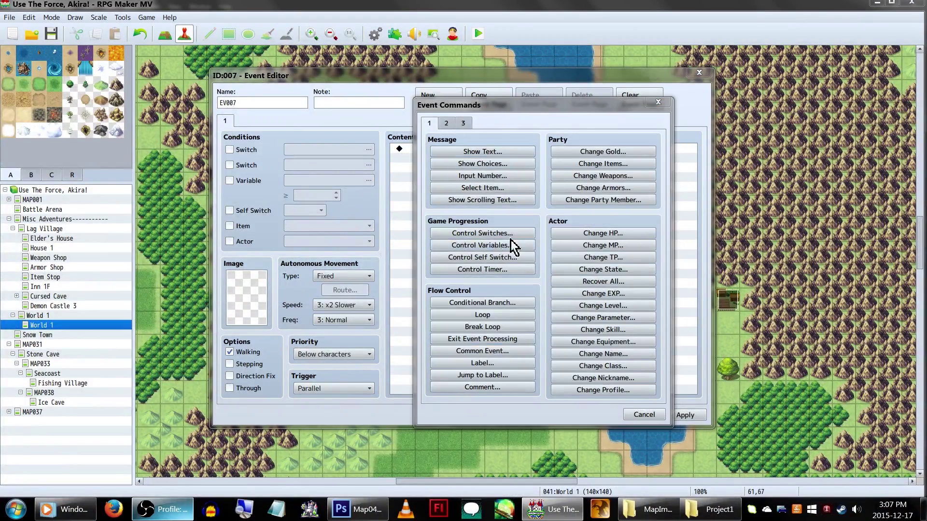
click(547, 199)
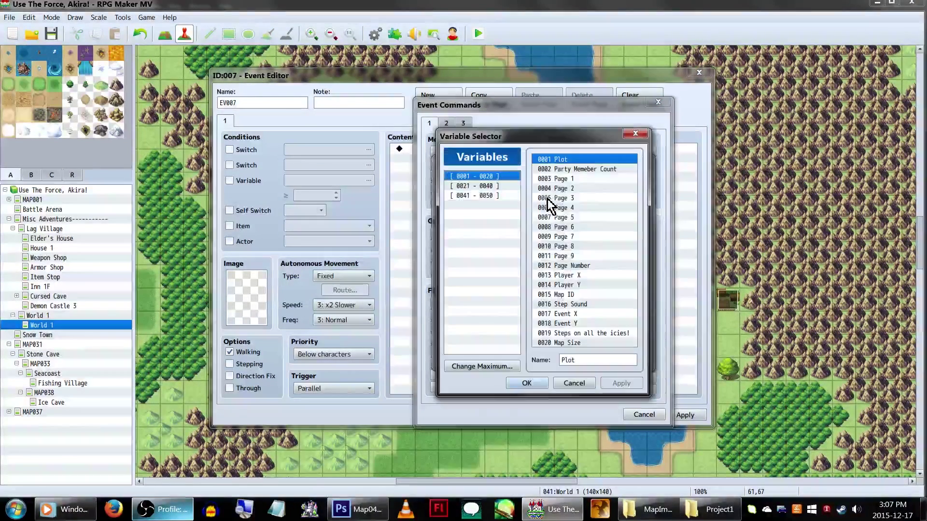
double_click(594, 275)
click(474, 322)
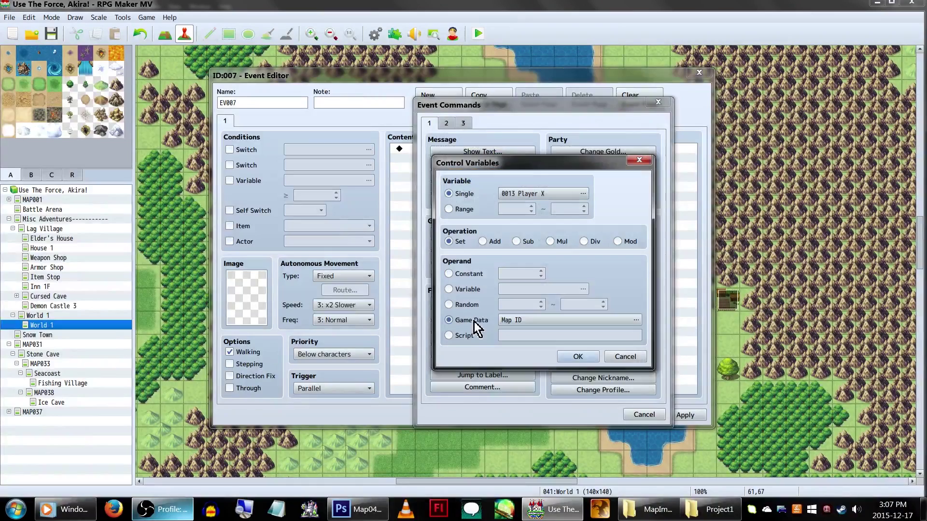
click(536, 320)
click(452, 290)
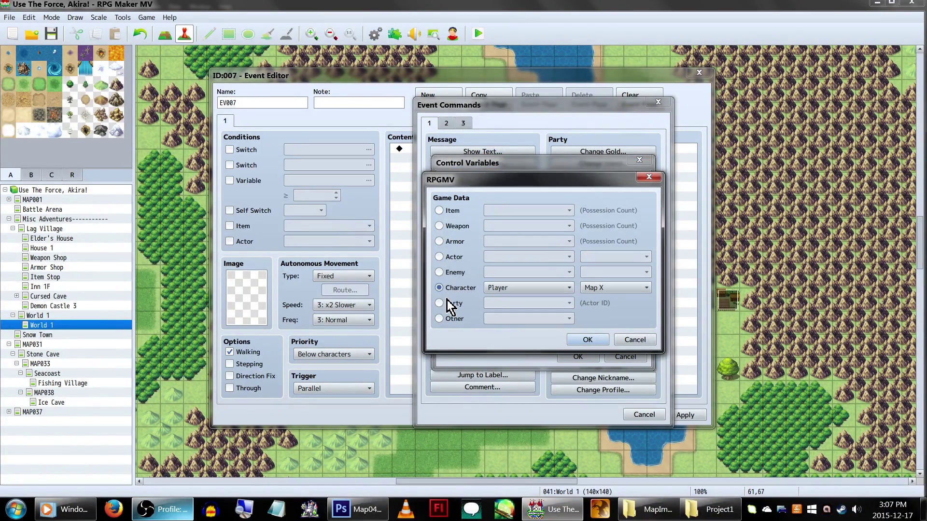
key(Return)
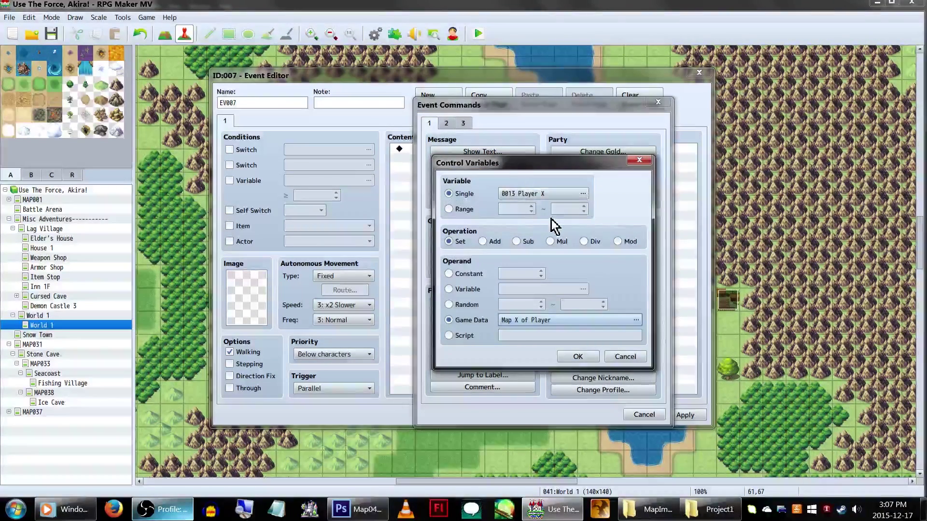
key(Return)
Step: Duplicate the Player X command and change the copy to set variable 0014 Player Y to the player's Map Y
click(515, 149)
key(ctrl+c)
key(ctrl+v)
double_click(514, 158)
click(543, 193)
double_click(566, 285)
key(Return)
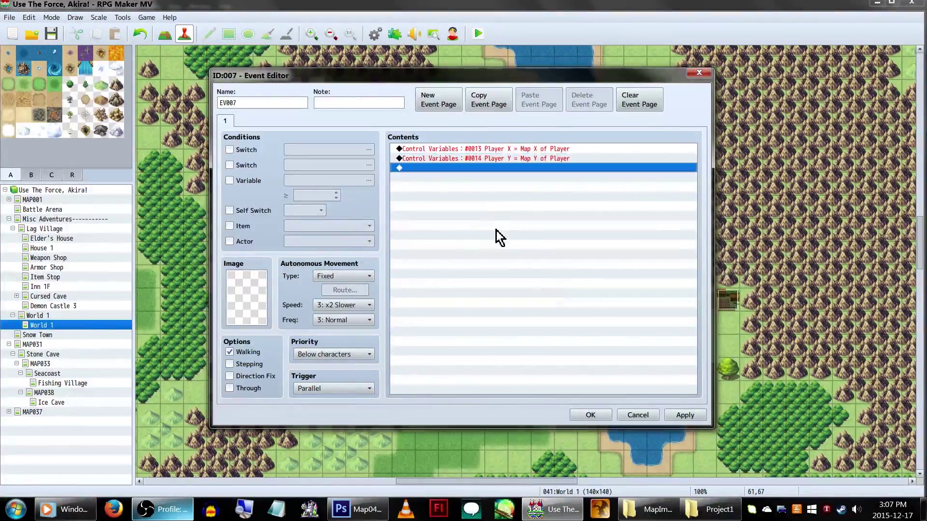
Step: Add a Control Variables command that multiplies variable 0013 Player X by the constant 2
key(Return)
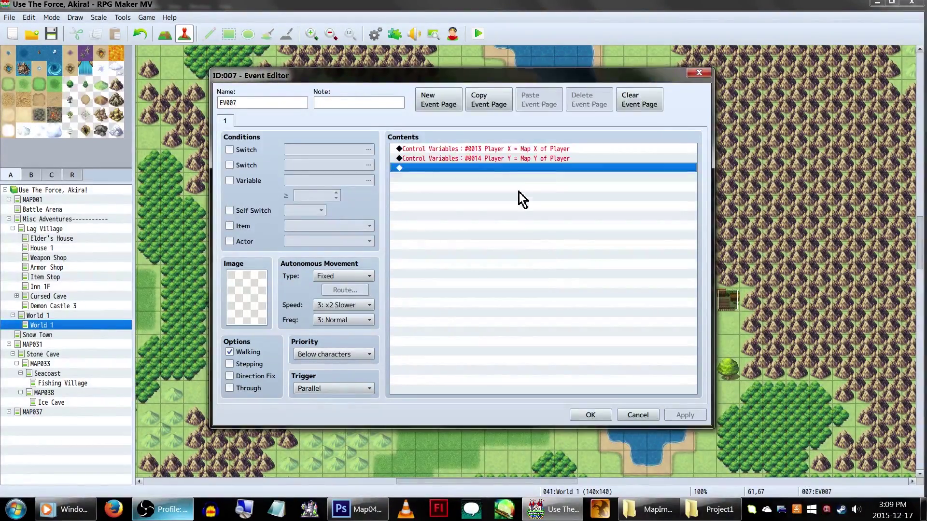
key(Return)
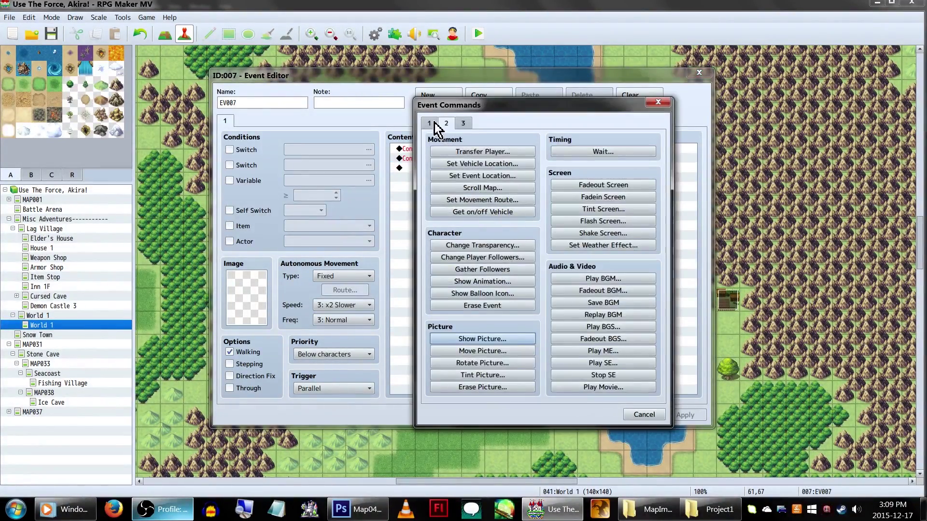
click(429, 122)
click(499, 256)
double_click(521, 195)
click(576, 285)
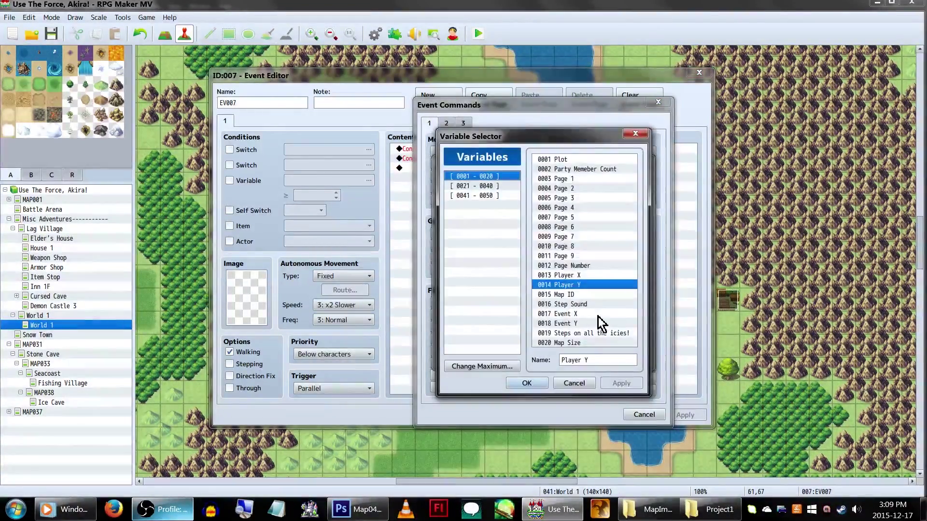
double_click(593, 275)
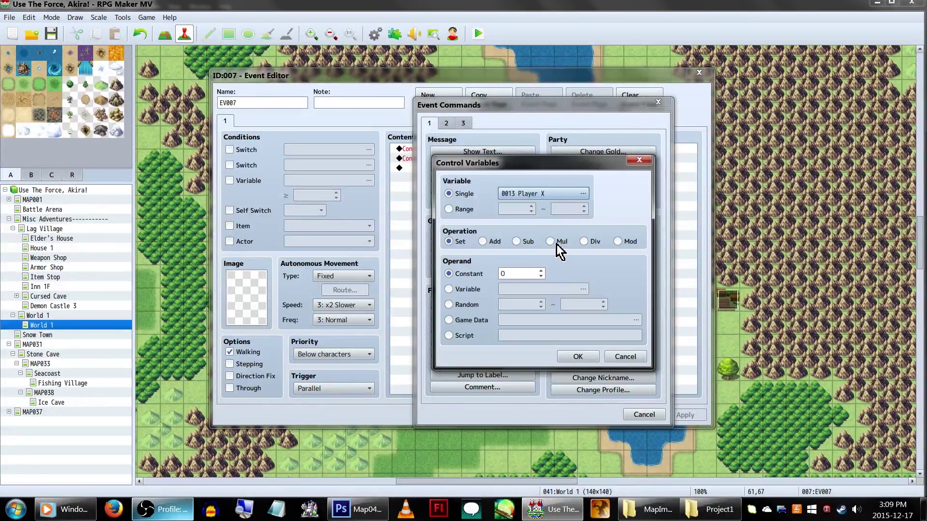
click(555, 243)
click(525, 273)
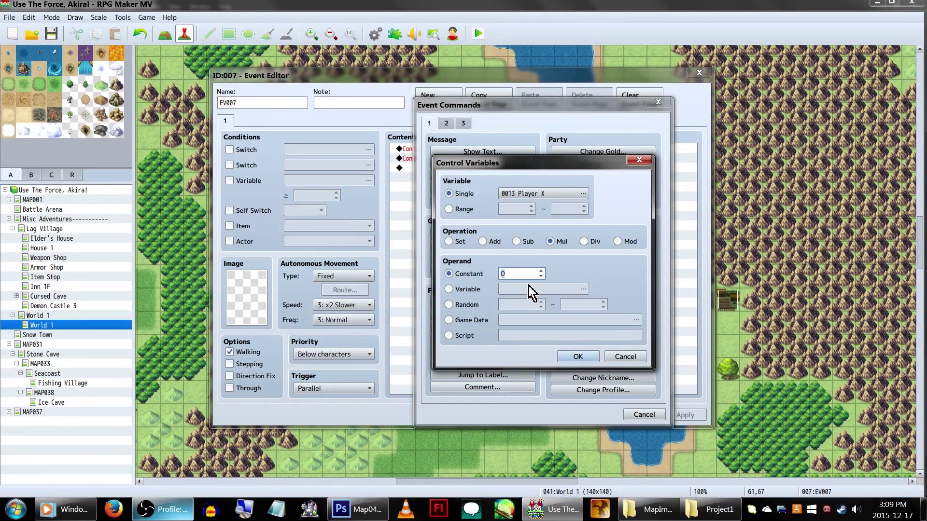
key(BackSpace)
text(2)
click(524, 272)
key(BackSpace)
text(2)
key(Return)
Step: Duplicate the multiplication command and change the copy's variable to 0014 Player Y
click(515, 169)
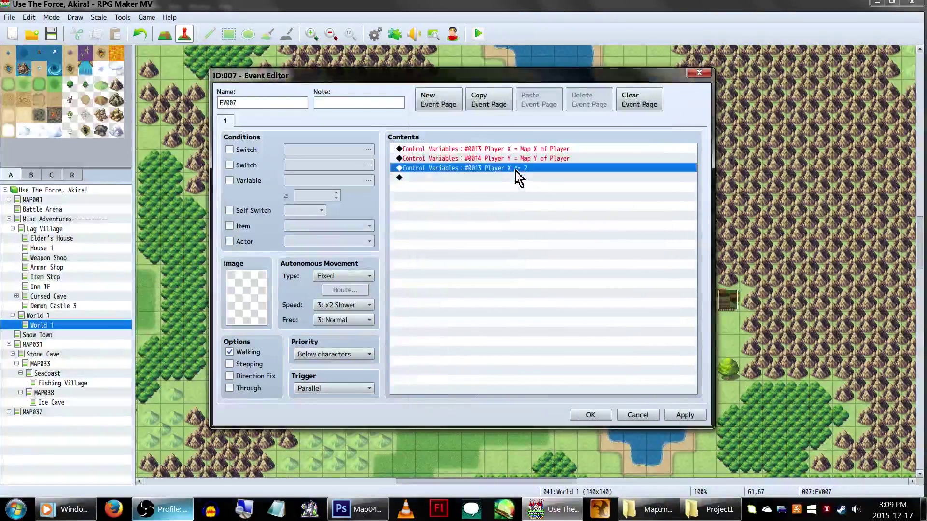
key(ctrl+c)
key(ctrl+v)
right_click(526, 178)
click(536, 191)
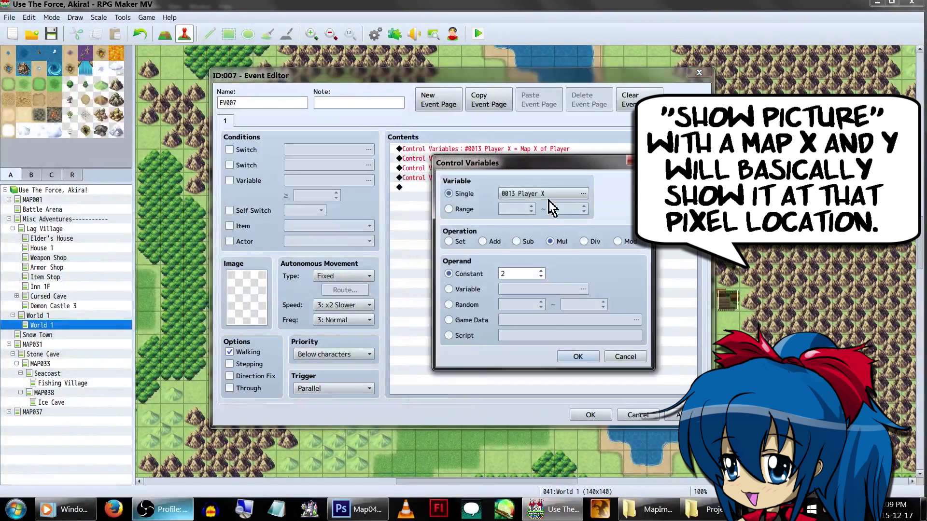
click(583, 193)
click(583, 287)
double_click(583, 288)
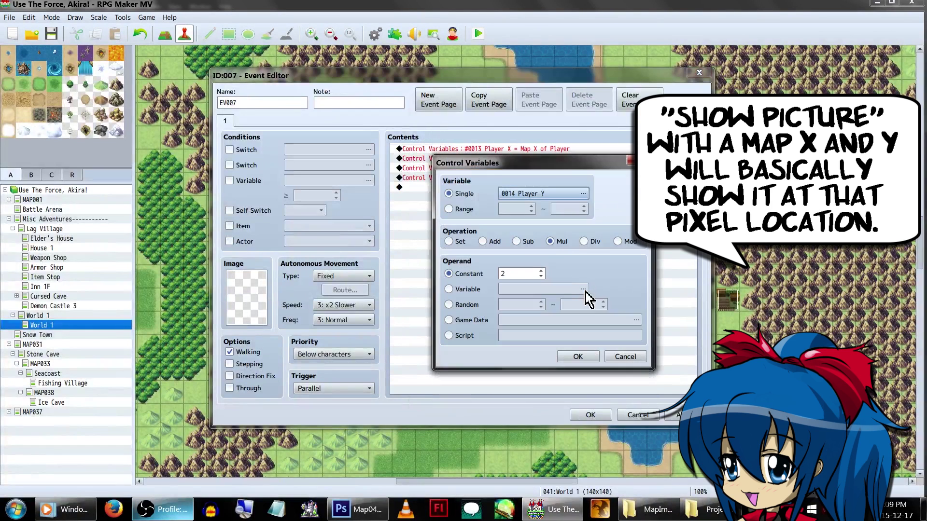
key(Return)
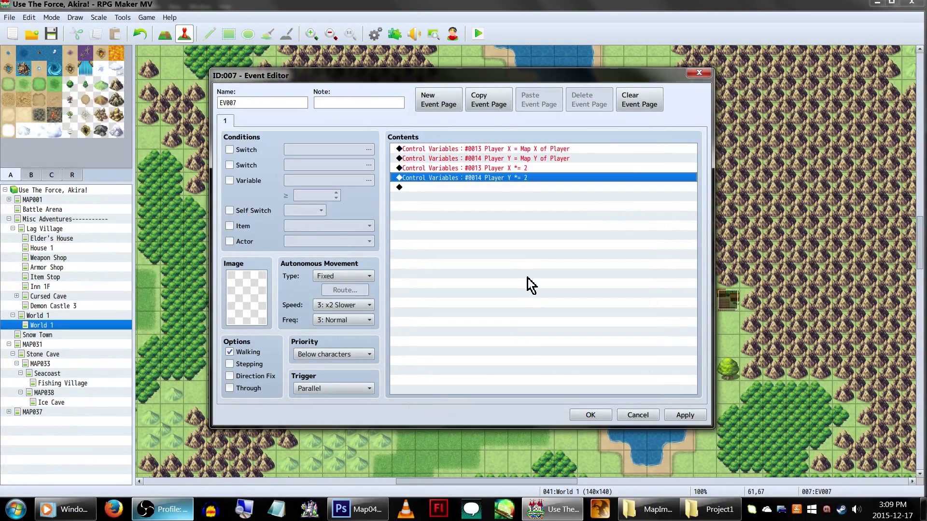
Step: Start a Show Picture command at the end of the event with picture number 2 and the image le
double_click(490, 220)
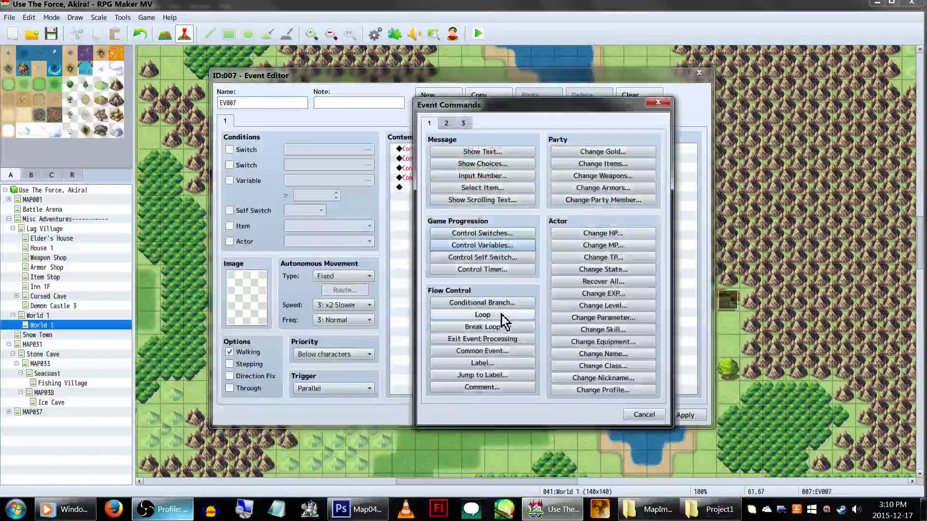
click(447, 122)
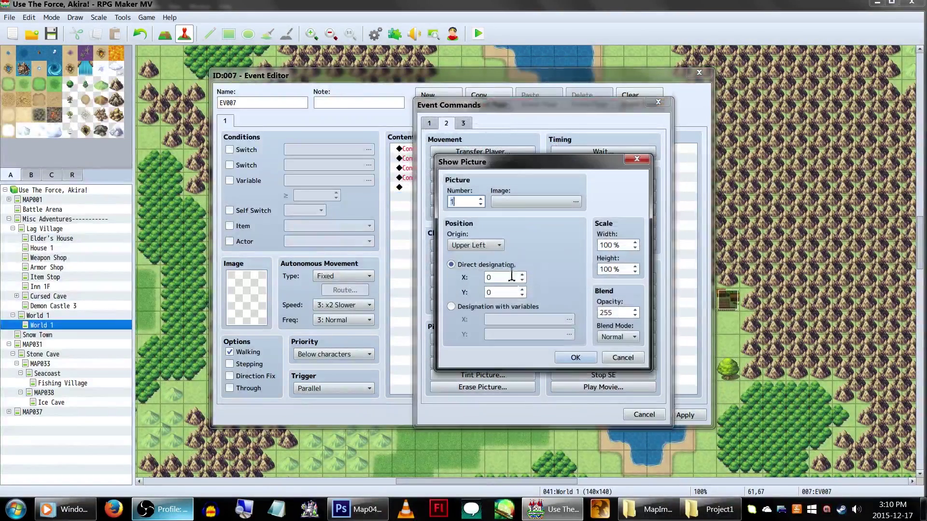
text(2)
double_click(547, 200)
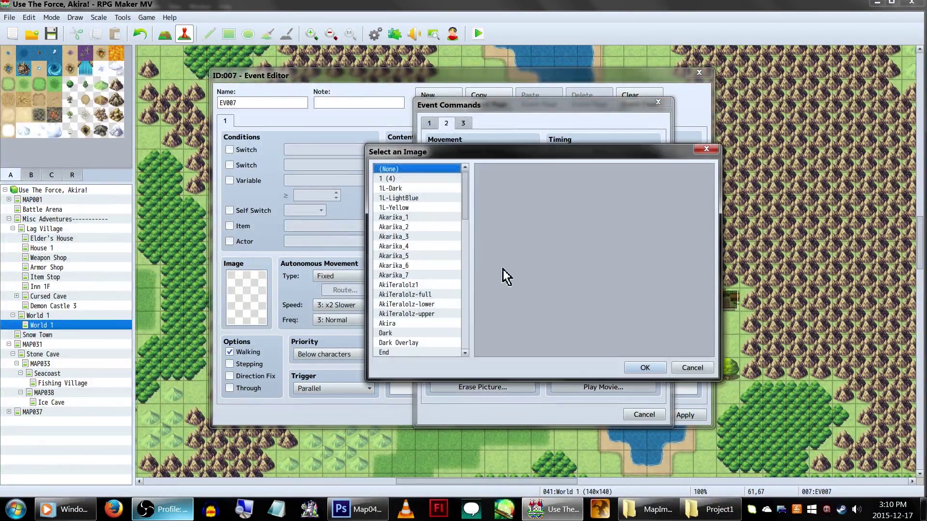
drag(467, 192, 465, 297)
click(434, 279)
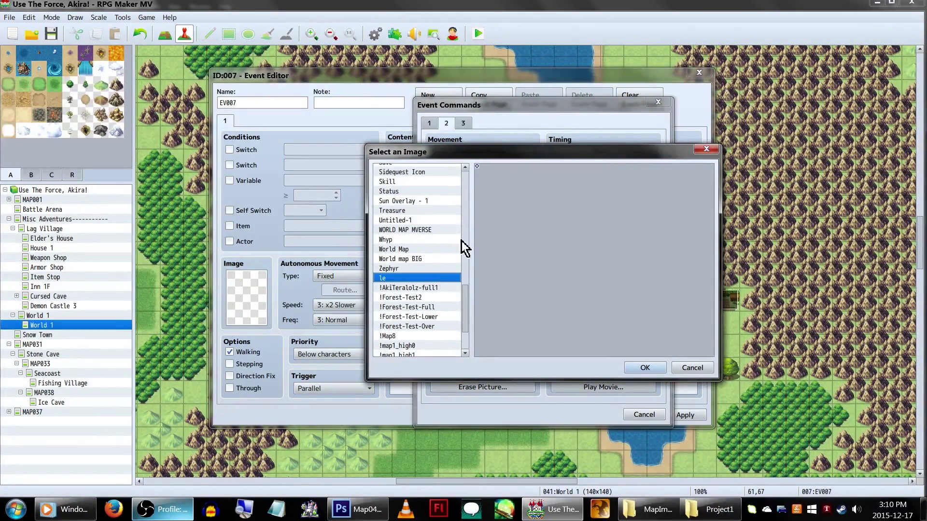
key(Return)
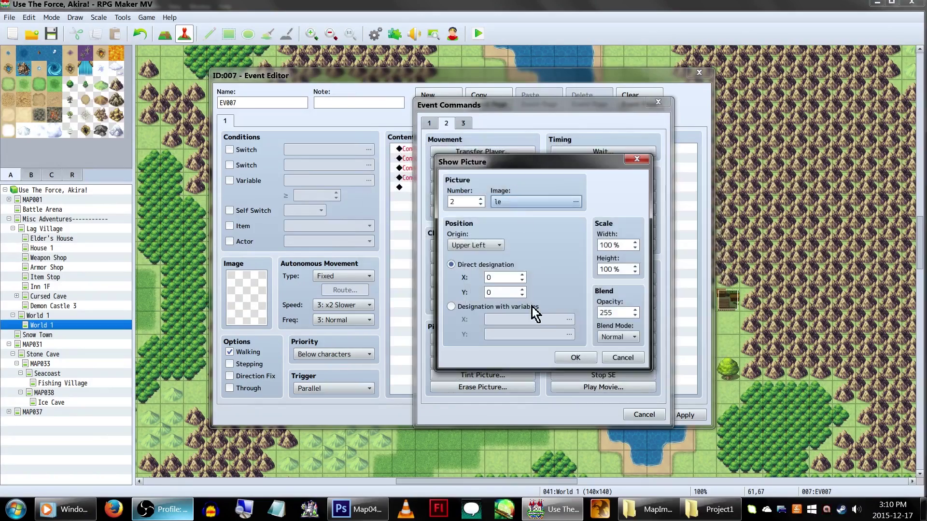
Step: Position the le picture by variables, using 0013 Player X for X and 0014 Player Y for Y
click(525, 308)
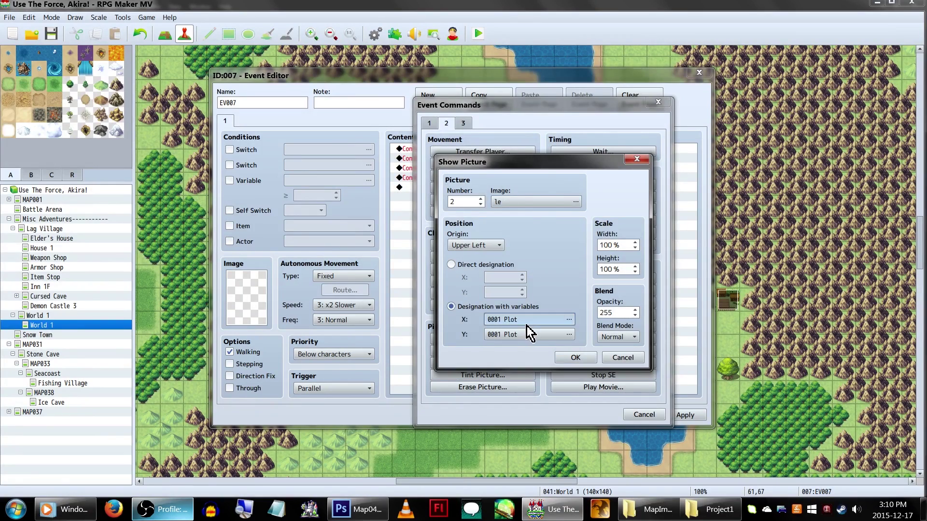
click(526, 330)
double_click(582, 276)
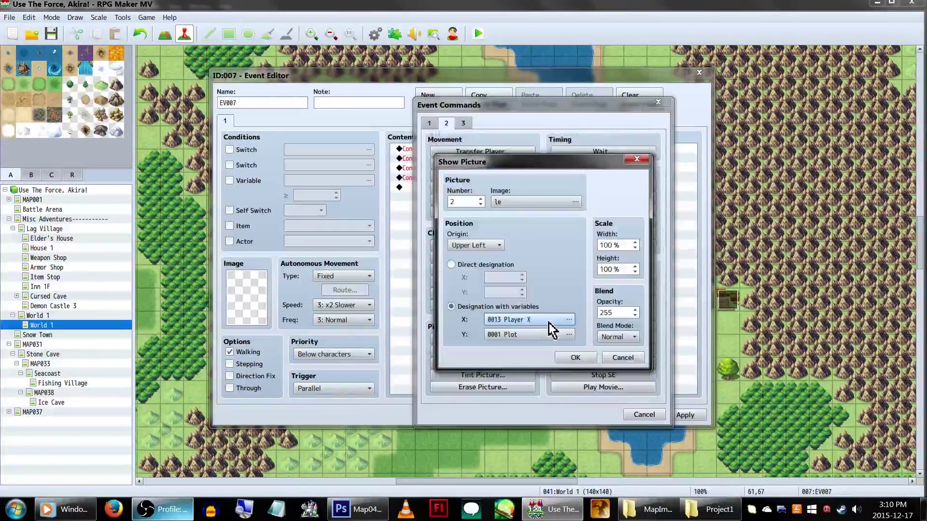
click(541, 335)
click(582, 286)
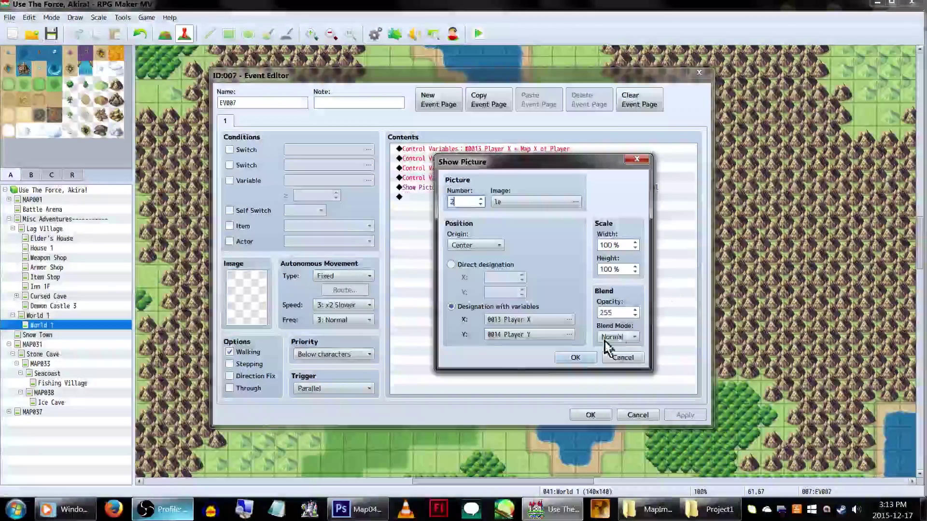
Step: Set the origin of the le picture to Center in its Show Picture command
click(493, 247)
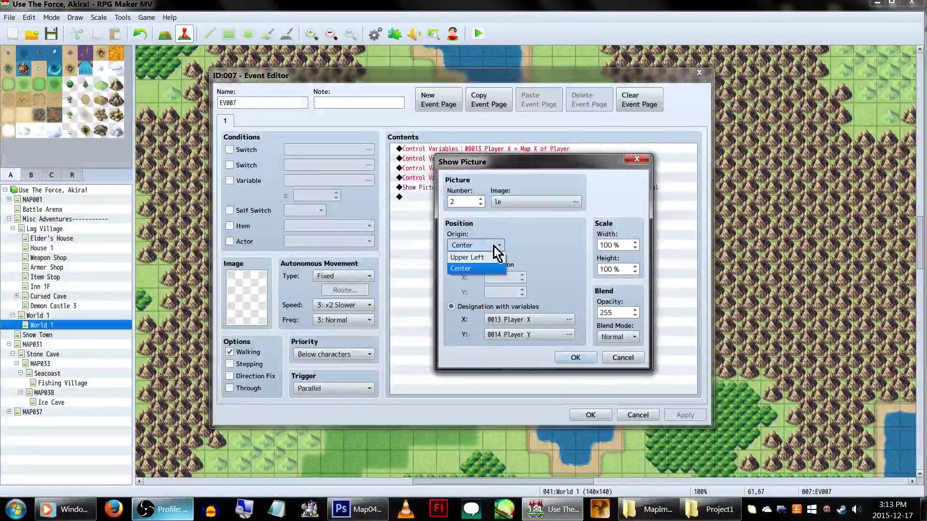
click(493, 247)
key(Return)
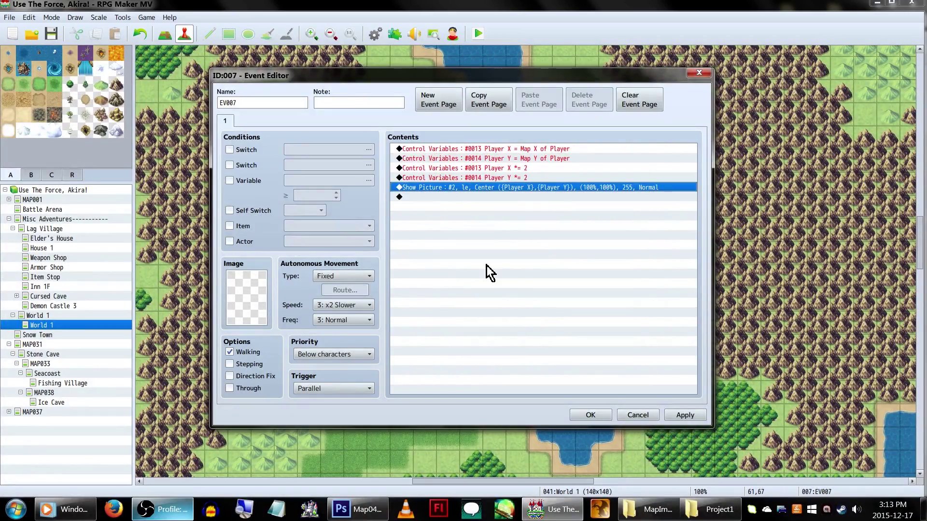
Step: Playtest the game and walk the party around World 1 to check the marker on the minimap
click(478, 33)
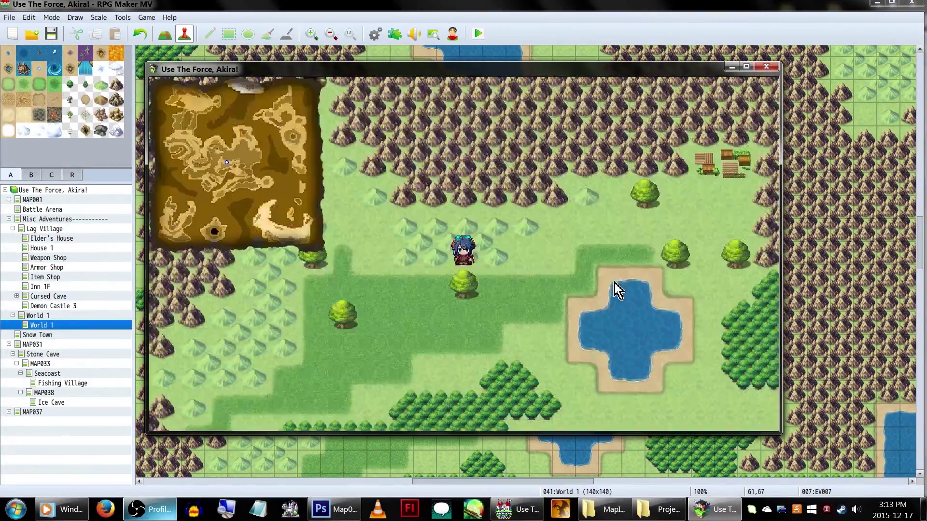
key(Right)
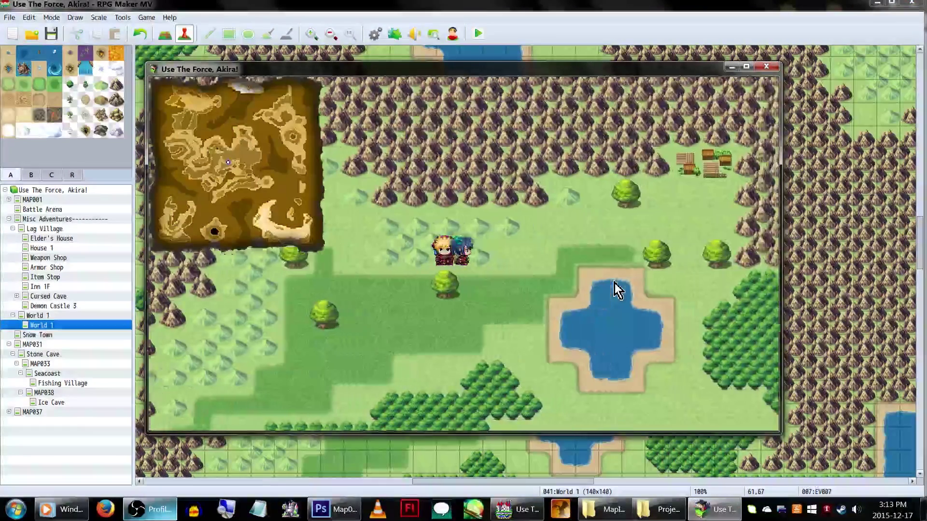
key(Left)
key(Up)
key(Left)
key(Up)
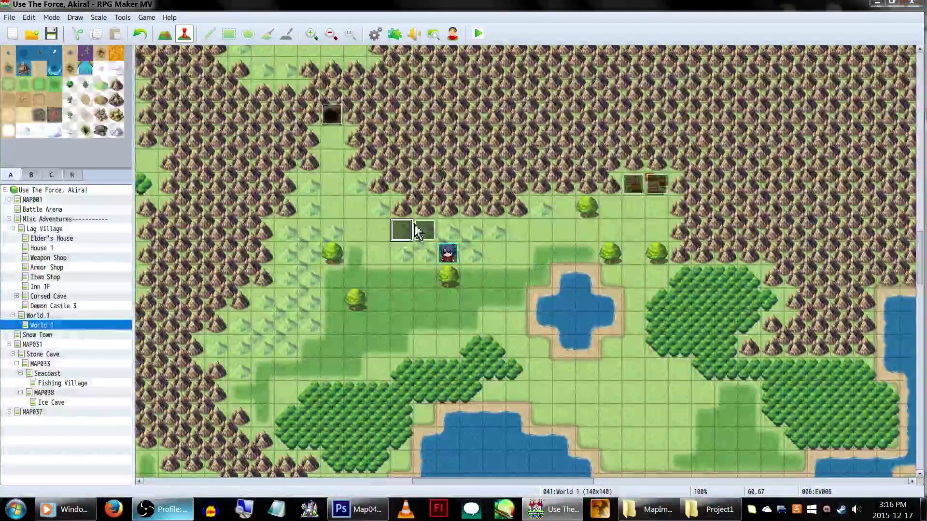
Step: In event EV006, change the direct X and Y position of the WORLD MAP MVERSE picture and confirm the event
double_click(417, 232)
click(465, 155)
right_click(465, 155)
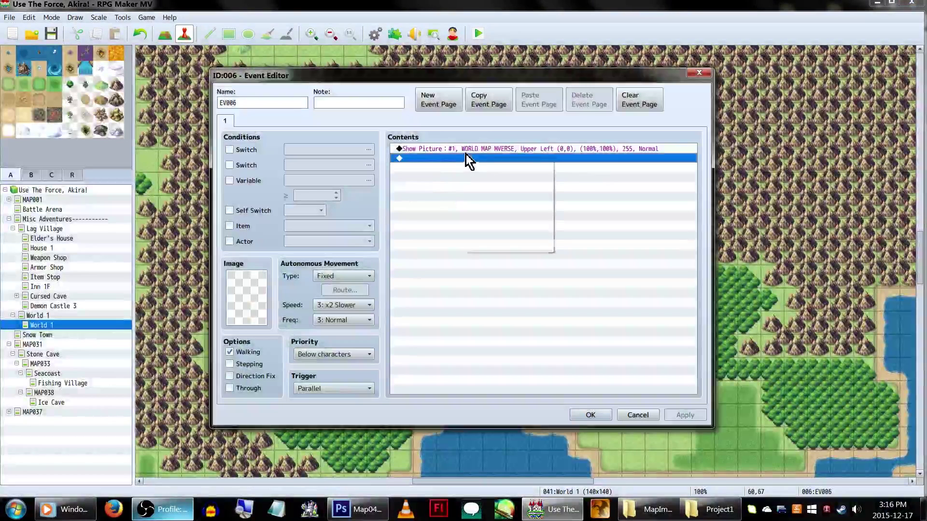
click(470, 148)
right_click(471, 148)
click(483, 165)
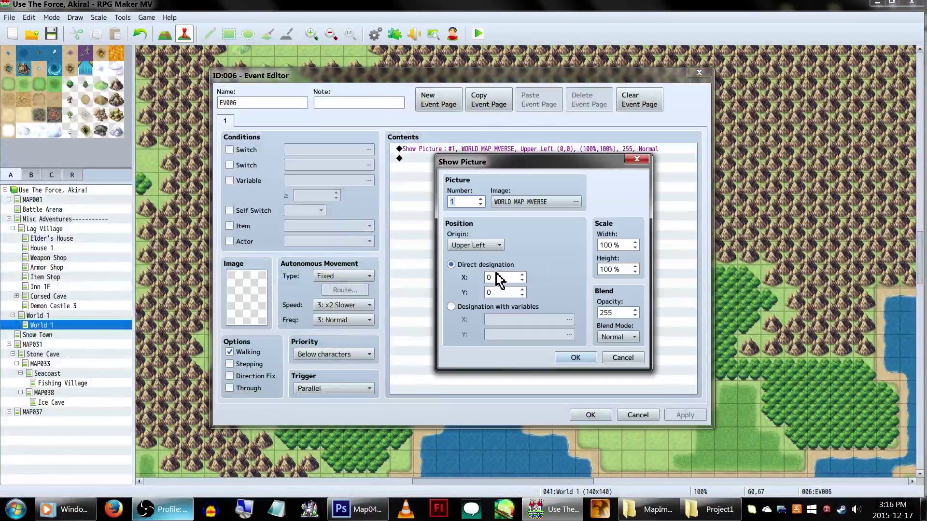
click(502, 279)
click(513, 293)
key(Return)
key(Return)
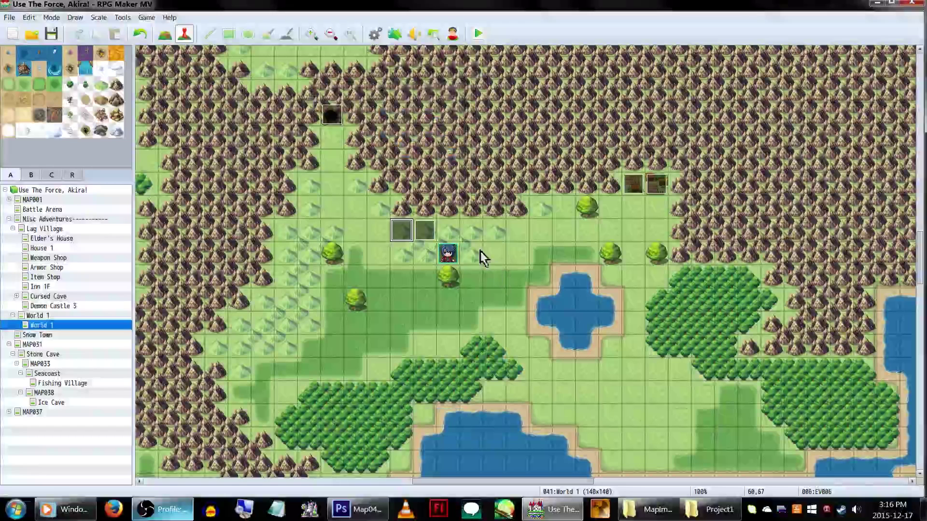
Step: In event EV007, duplicate the Player X multiplication command just before the Show Picture command
click(425, 231)
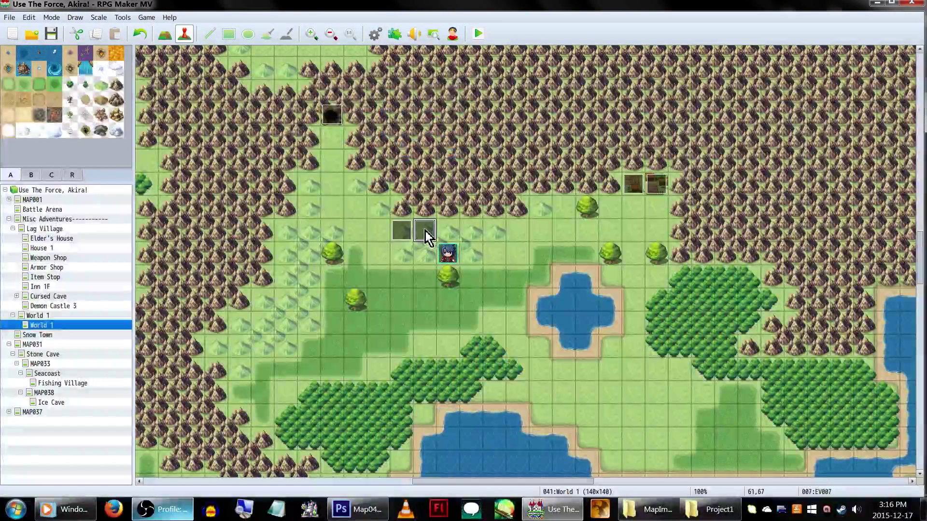
double_click(424, 233)
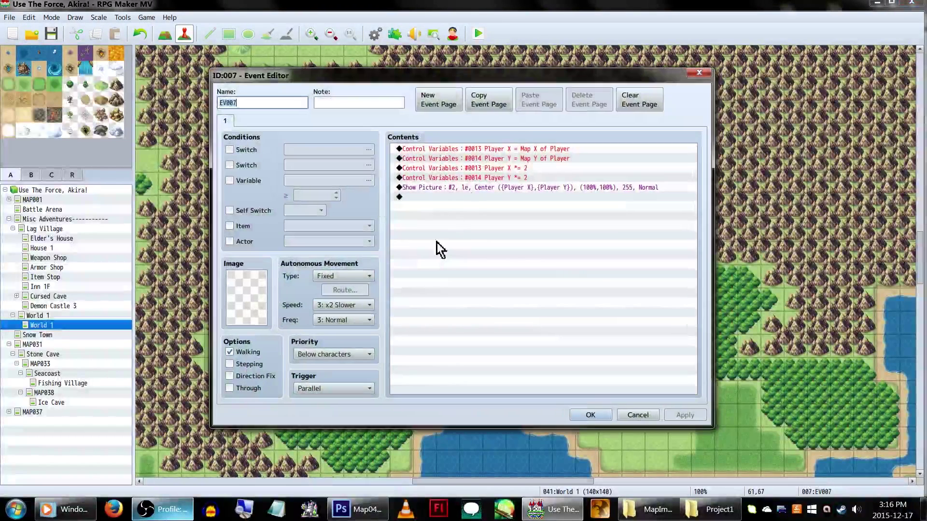
click(542, 169)
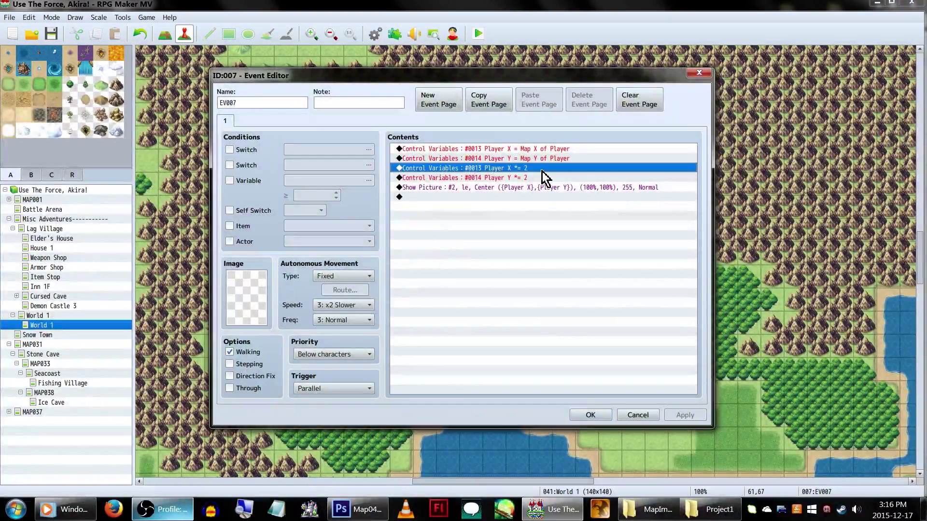
key(ctrl+c)
click(525, 184)
key(ctrl+v)
Step: Change the duplicated Player X command to add the constant 10
right_click(520, 187)
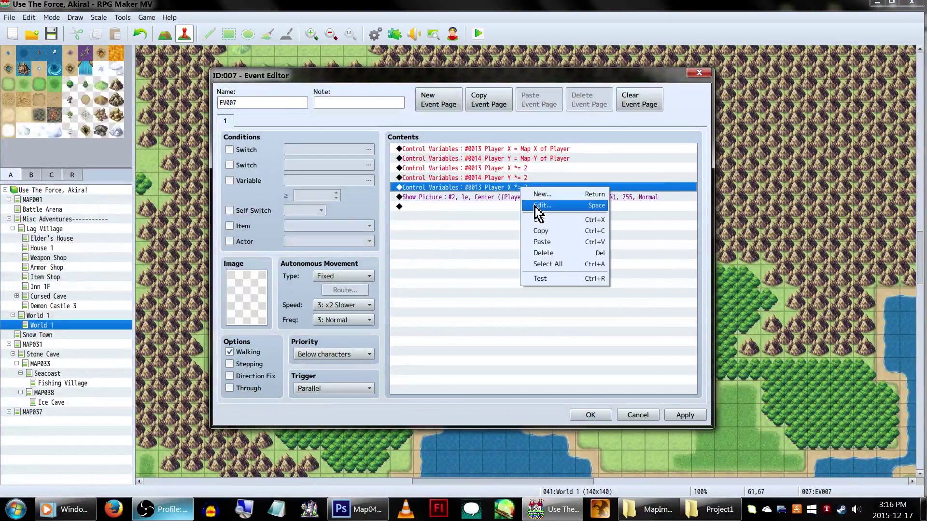
click(535, 207)
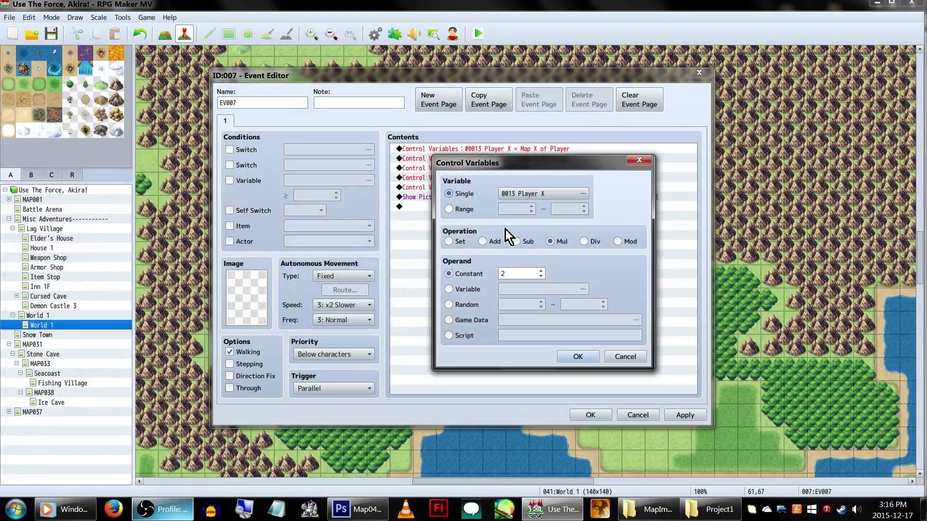
click(492, 242)
double_click(512, 273)
text(10)
key(Return)
Step: Duplicate the Player Y multiplication command before Show Picture and change the copy to add the constant 280
click(532, 179)
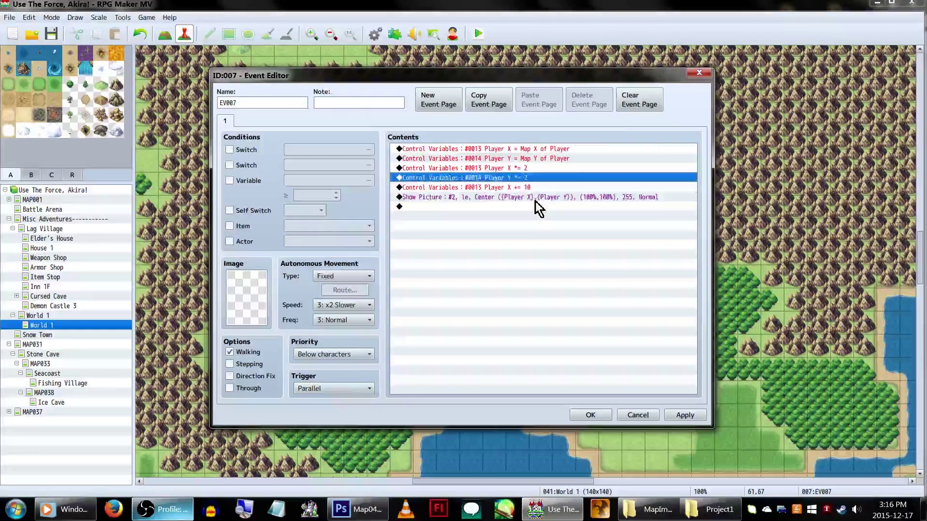
right_click(536, 203)
click(544, 222)
click(492, 242)
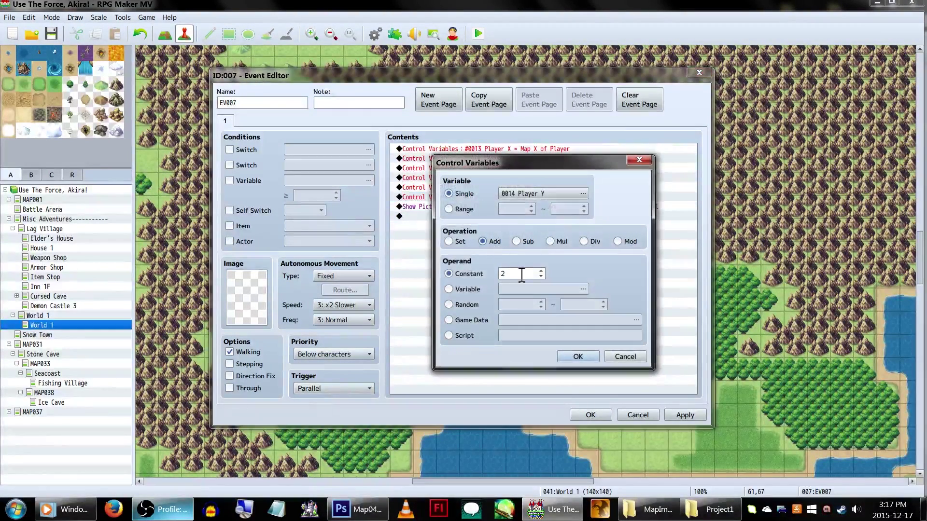
double_click(521, 273)
text(1)
key(BackSpace)
text(280)
key(Return)
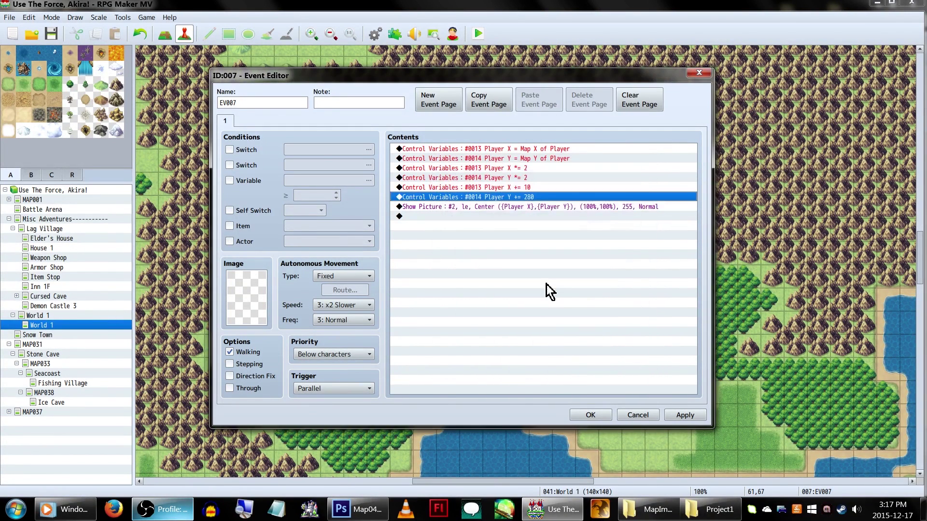
Step: Confirm the event, save the game changes, and playtest by walking the party to check the offset minimap marker
key(Return)
click(478, 34)
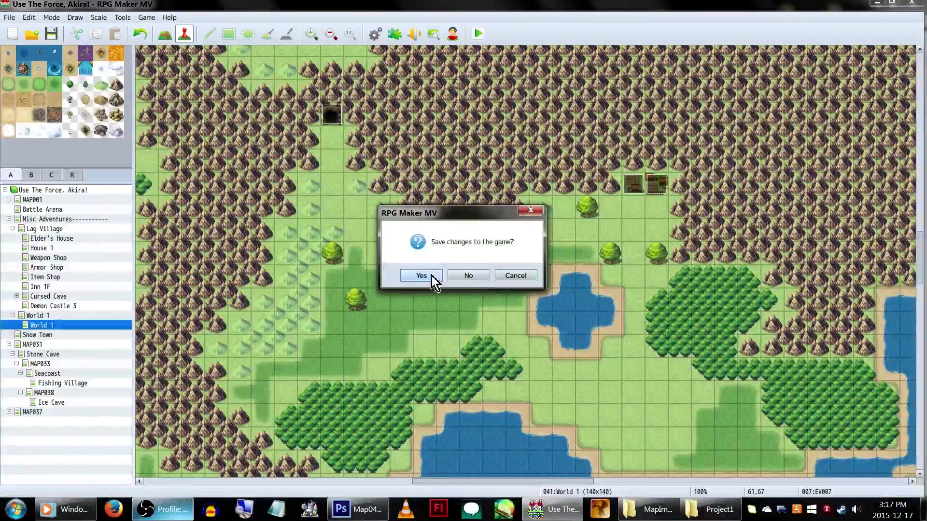
click(433, 277)
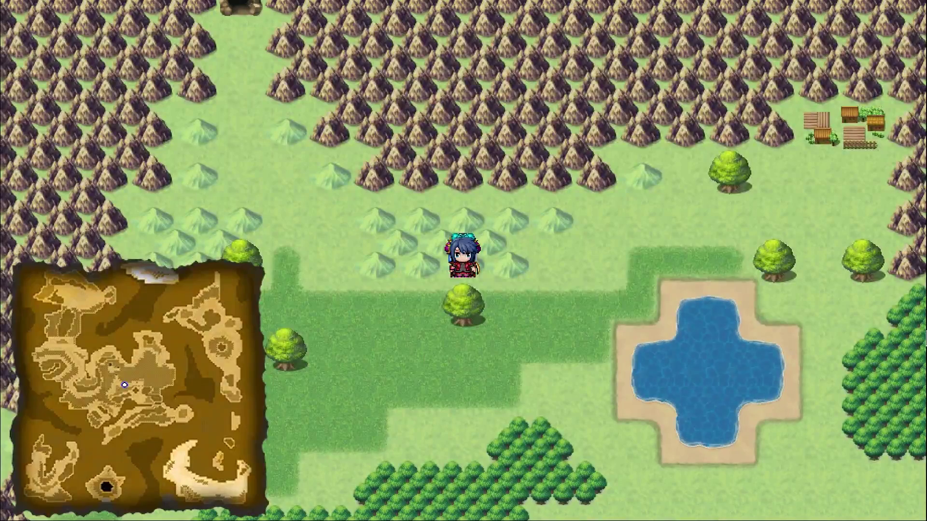
key(Right)
key(Right)
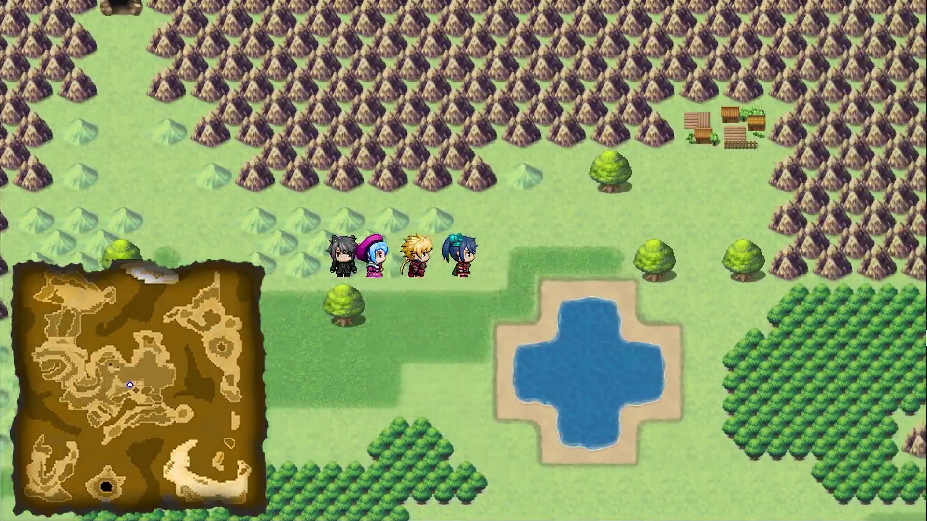
key(Down)
key(alt+F4)
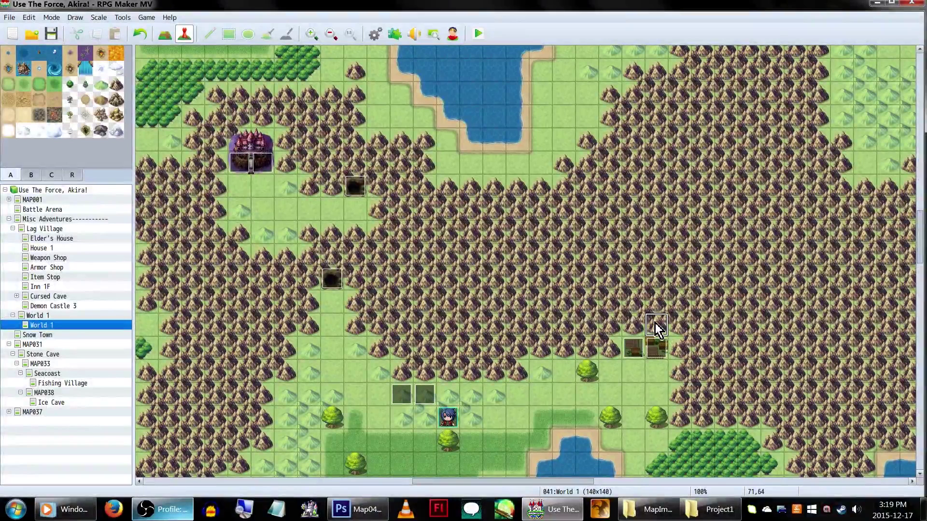
Step: Create event EV008 at tile 71,64 above the village with a Parallel trigger and start a Control Variables command
double_click(655, 323)
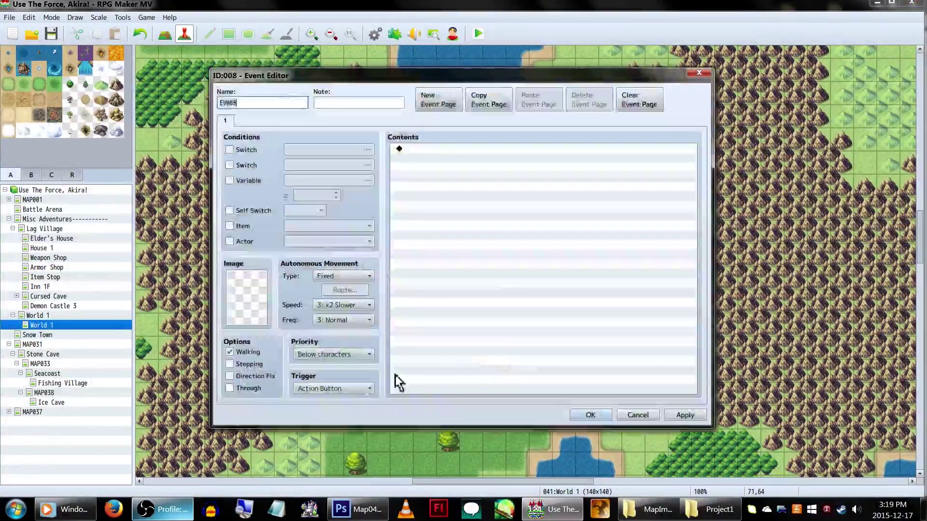
double_click(502, 176)
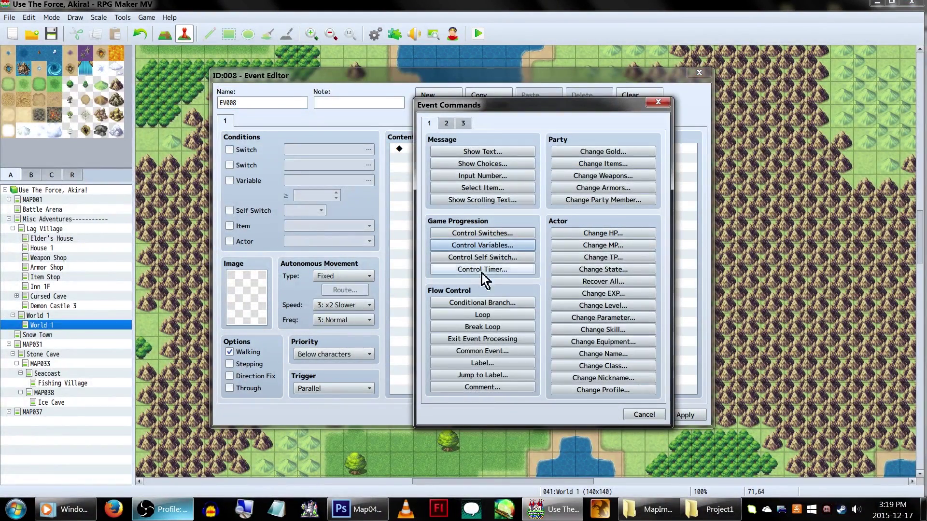
click(504, 245)
Step: Name variable 0021 Quest Icon X and variable 0022 Quest Icon Y
click(579, 192)
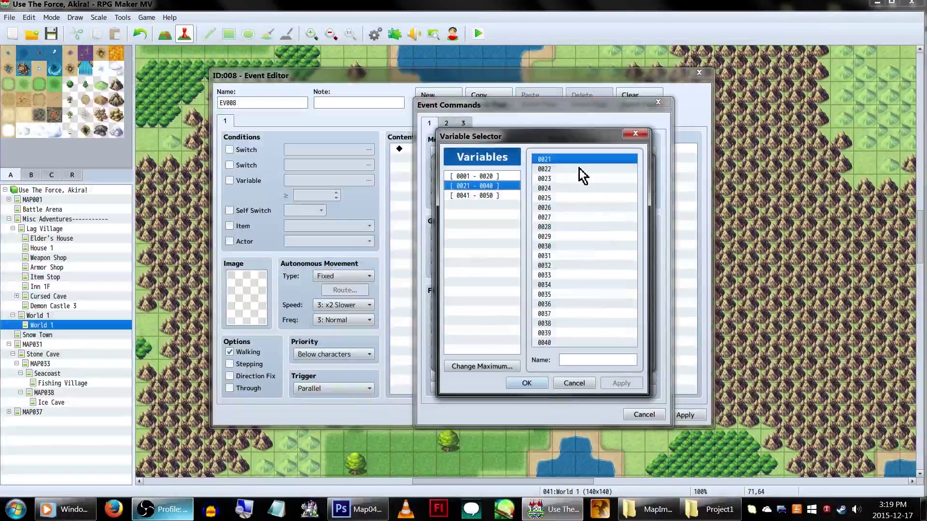
click(586, 361)
text(Quest Icon X)
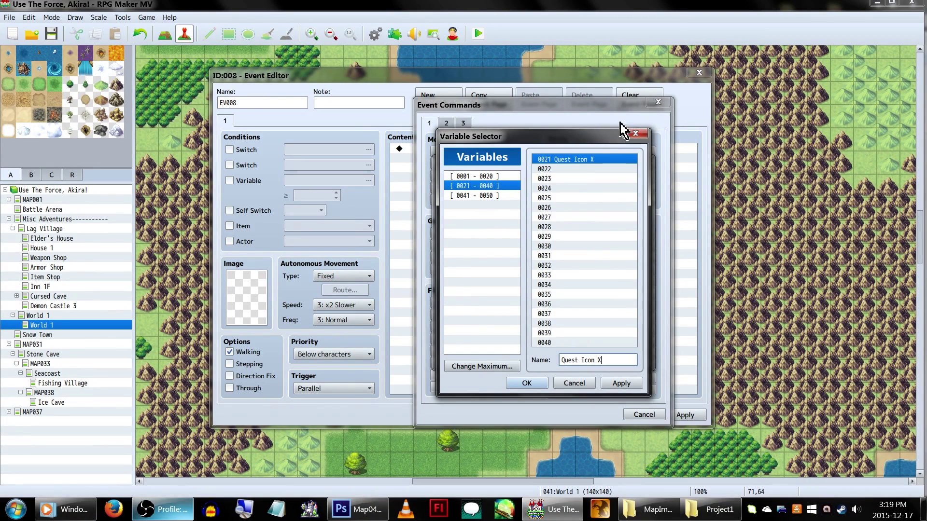
click(581, 168)
click(597, 363)
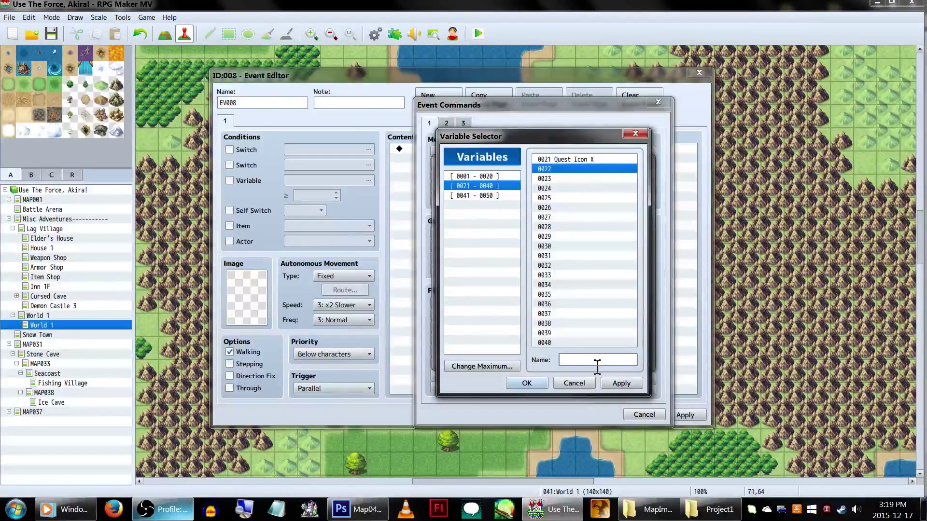
Step: Set variable 0021 Quest Icon X to the Map X of This Event
double_click(599, 157)
click(469, 323)
click(510, 320)
click(462, 288)
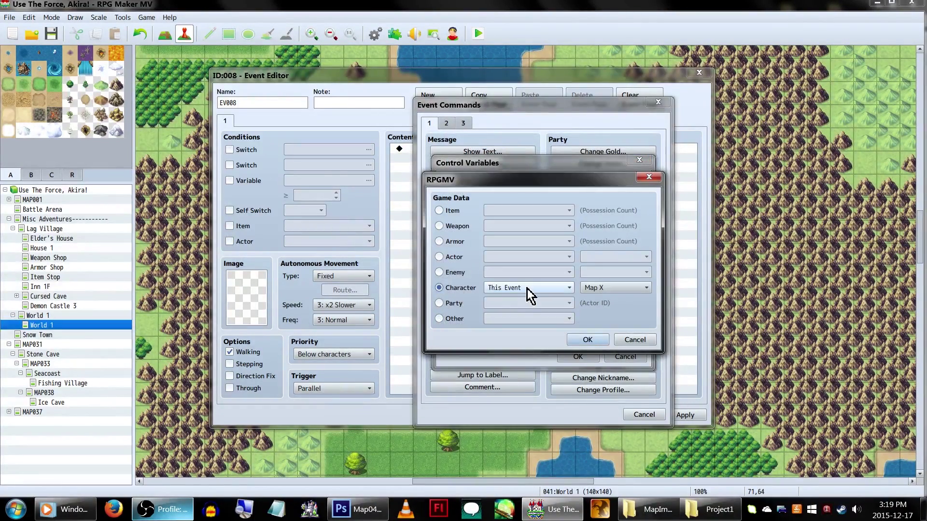
click(527, 290)
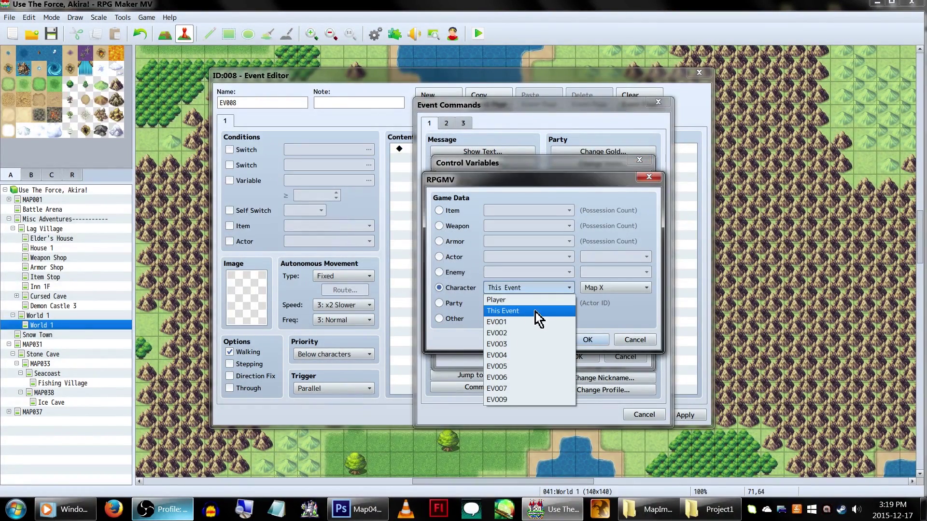
click(514, 314)
key(Return)
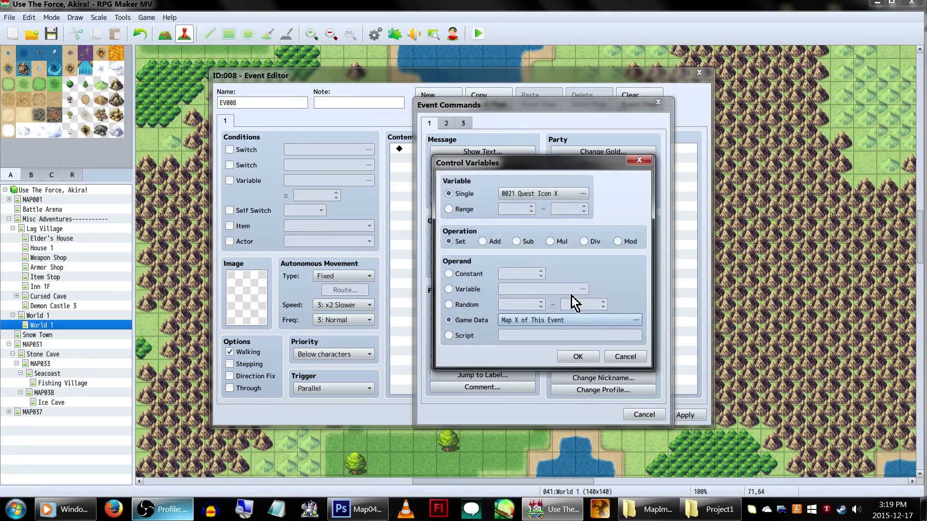
key(Return)
Step: Duplicate the Quest Icon X command, change the copy to set 0022 Quest Icon Y to Map Y of This Event, and confirm the event
click(510, 149)
key(ctrl+c)
key(ctrl+v)
key(space)
click(582, 194)
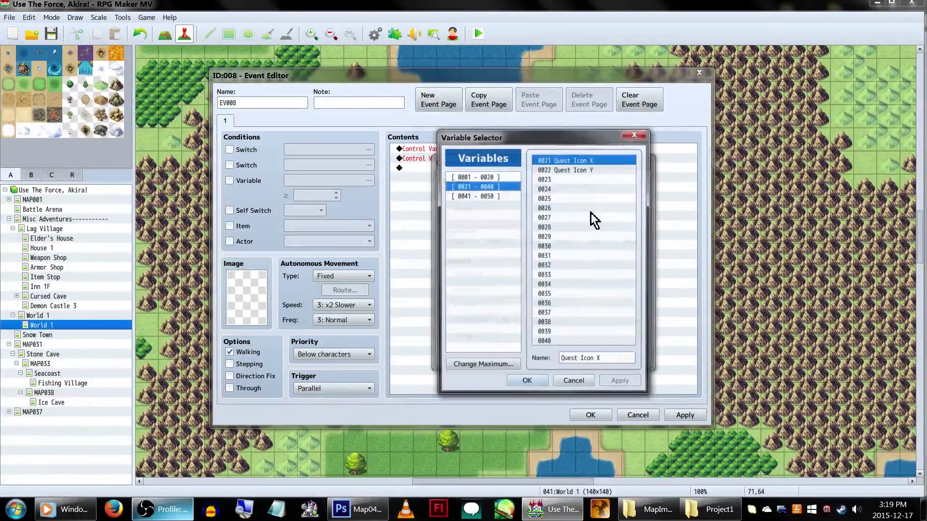
key(Down)
key(Return)
click(591, 320)
scroll(620, 288, down, 1)
key(Return)
key(Return)
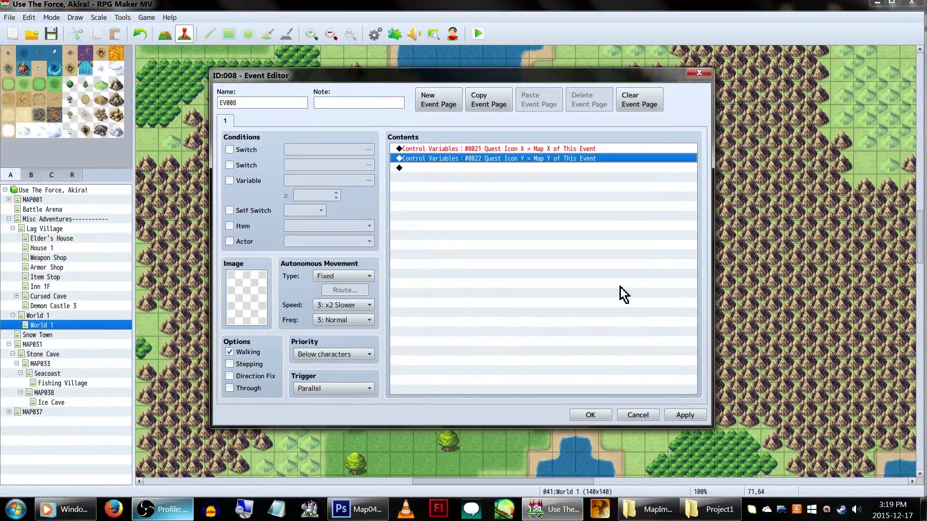
key(Down)
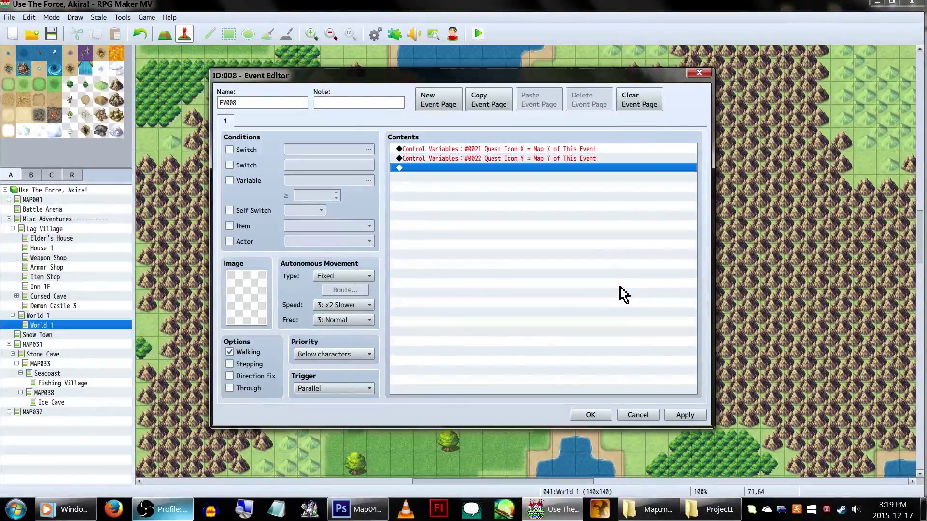
click(590, 414)
Step: Copy the four multiply and add Control Variables commands from event EV007 and paste them at the end of EV008's contents
double_click(425, 396)
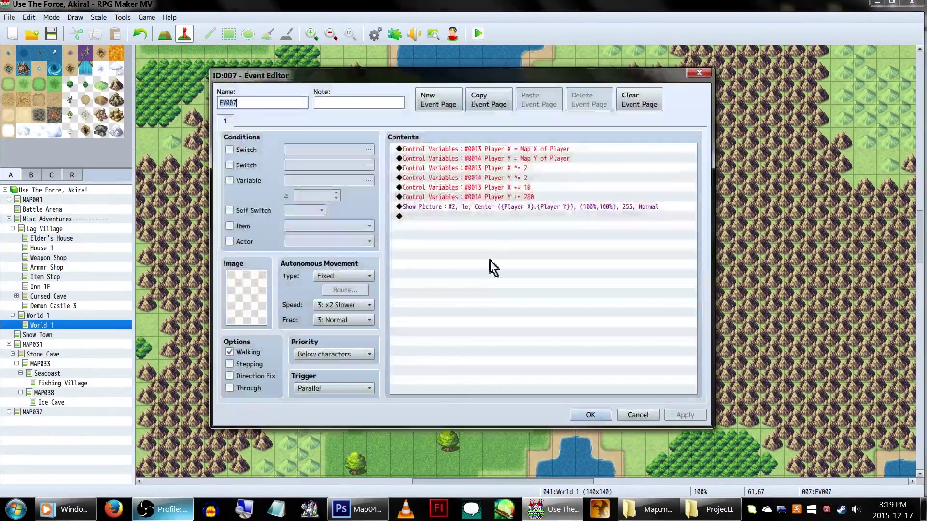
drag(545, 149, 543, 169)
right_click(545, 172)
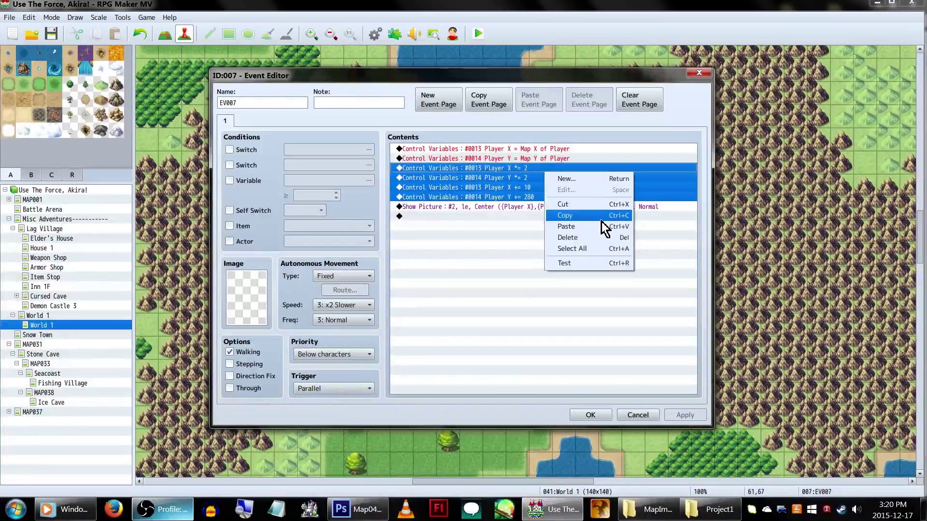
click(602, 219)
key(Escape)
double_click(657, 324)
Step: Reassign the pasted Player X commands, *= 2 and += 10, to variable 0021 Quest Icon X
right_click(522, 169)
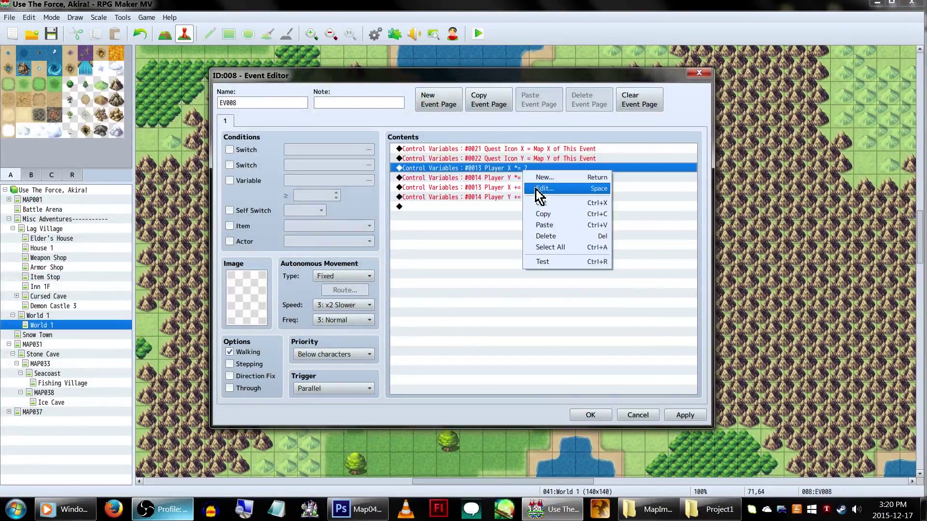
click(534, 188)
click(555, 195)
double_click(569, 163)
key(Return)
double_click(536, 185)
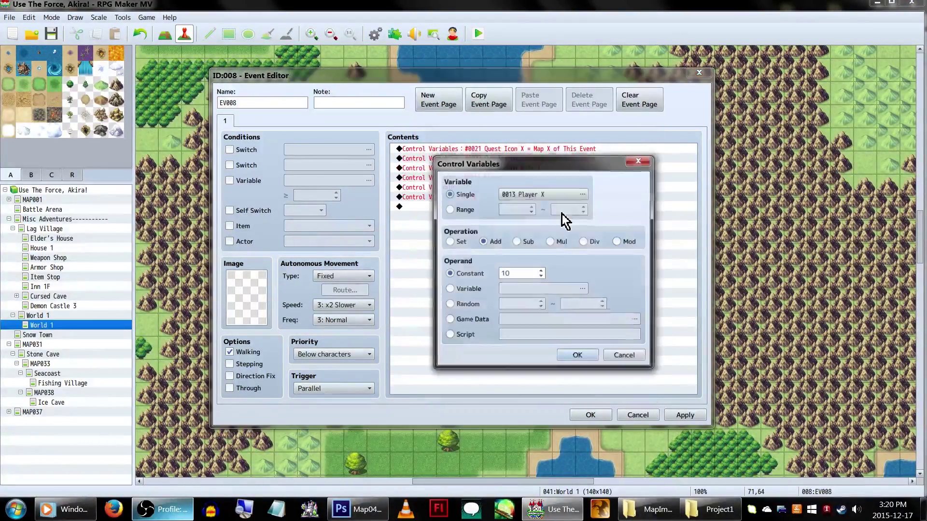
click(576, 195)
key(Return)
Step: Reassign the pasted Player Y commands, *= 2 and += 280, to variable 0022 Quest Icon Y
right_click(515, 177)
click(533, 199)
click(568, 194)
double_click(568, 172)
key(Return)
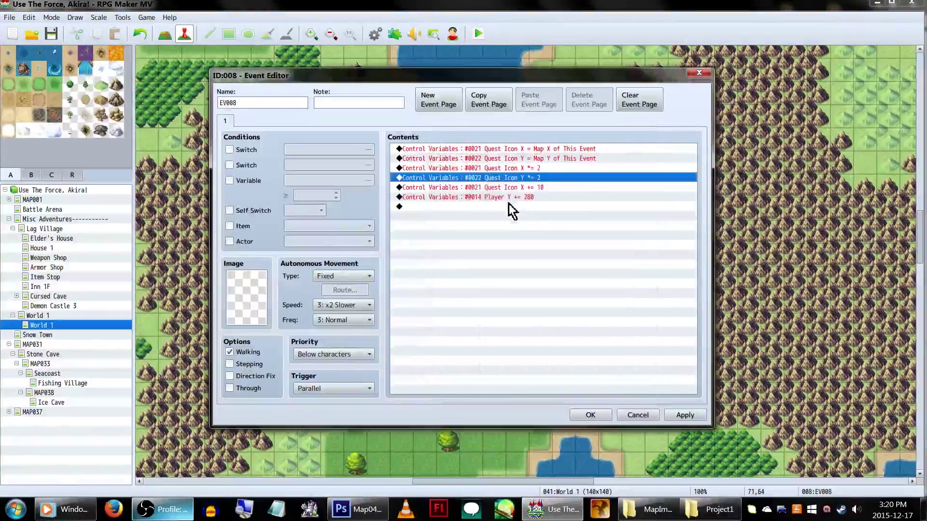
right_click(507, 197)
click(526, 216)
click(573, 191)
double_click(568, 172)
key(Return)
Step: Add a Show Picture command at the end of EV008 with picture number 3 and the Sidequest Icon image
double_click(514, 240)
click(446, 124)
click(483, 338)
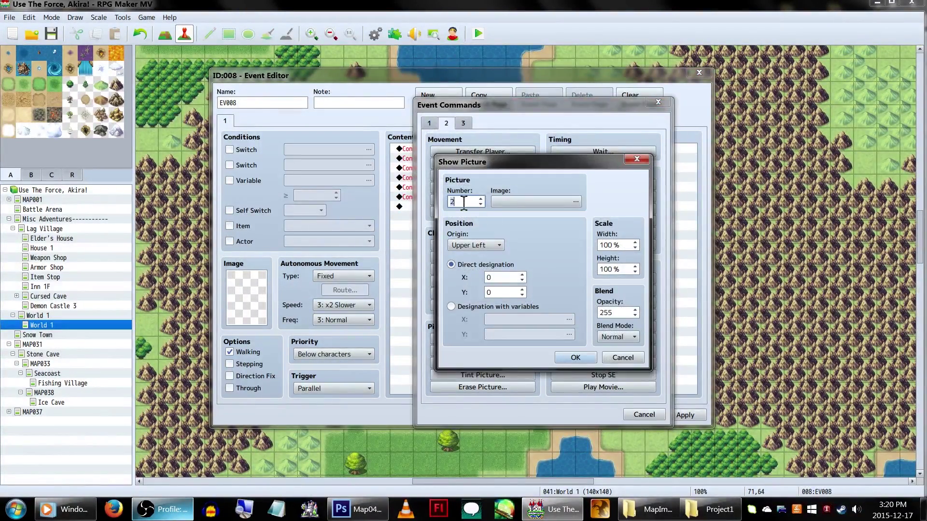
click(555, 202)
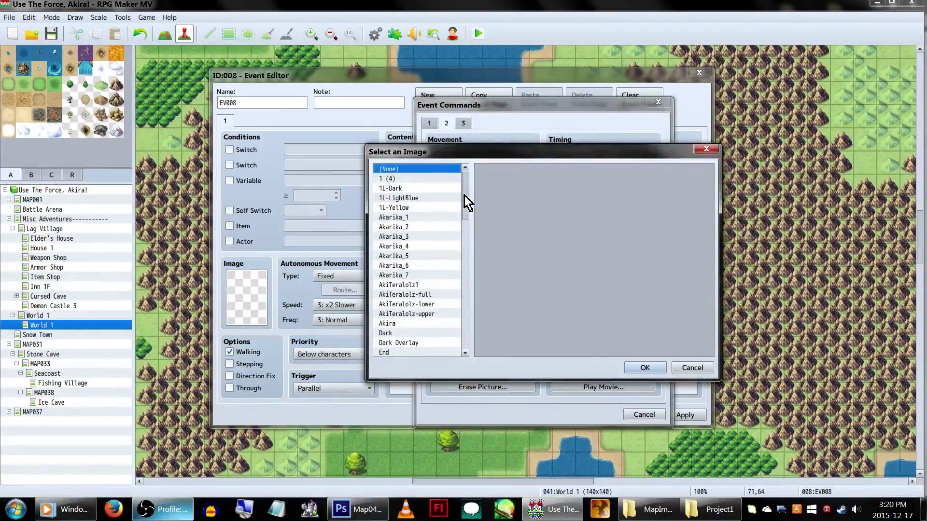
drag(464, 196, 468, 268)
click(403, 324)
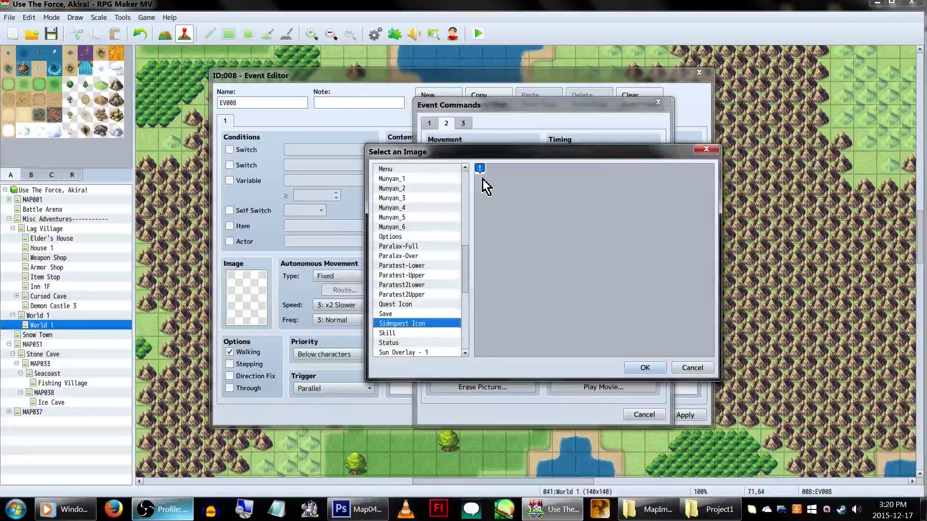
key(Return)
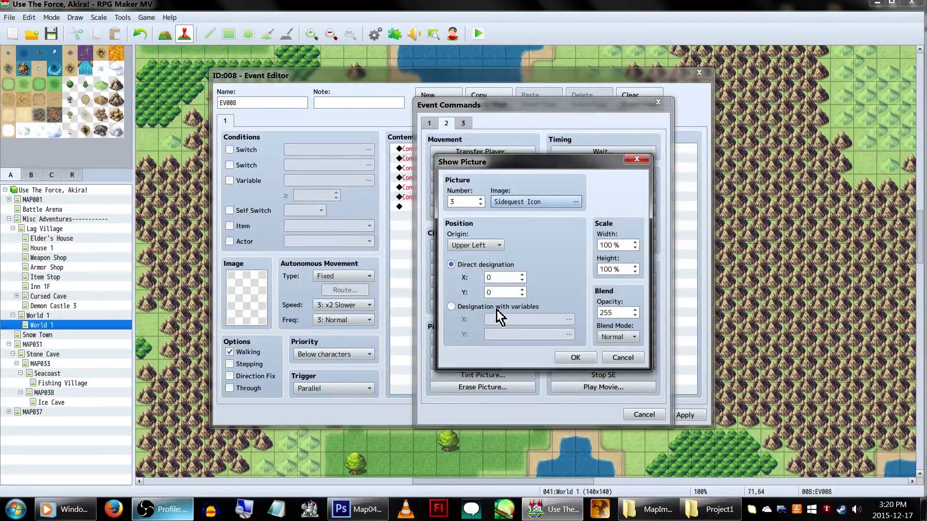
Step: Position the picture by variables, X from 0021 Quest Icon X and Y from 0022 Quest Icon Y, and confirm the event
click(497, 308)
click(531, 335)
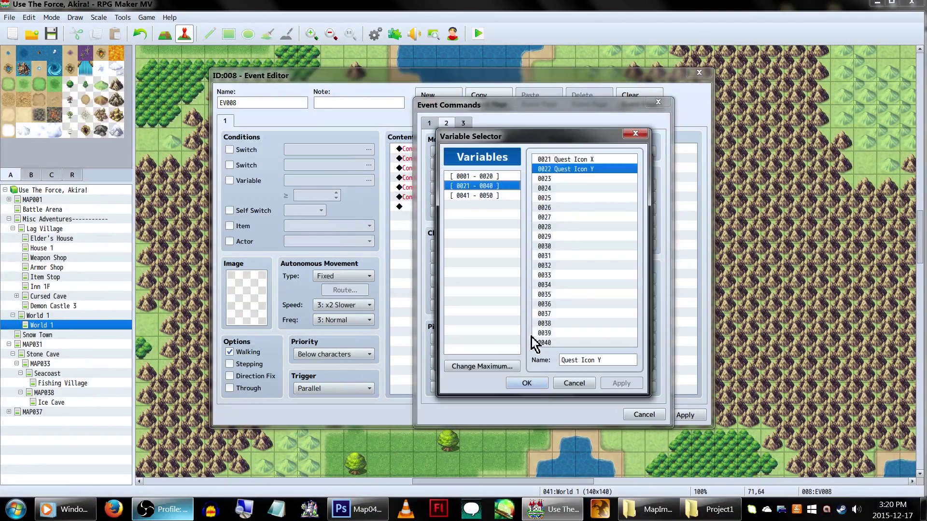
double_click(589, 159)
click(528, 340)
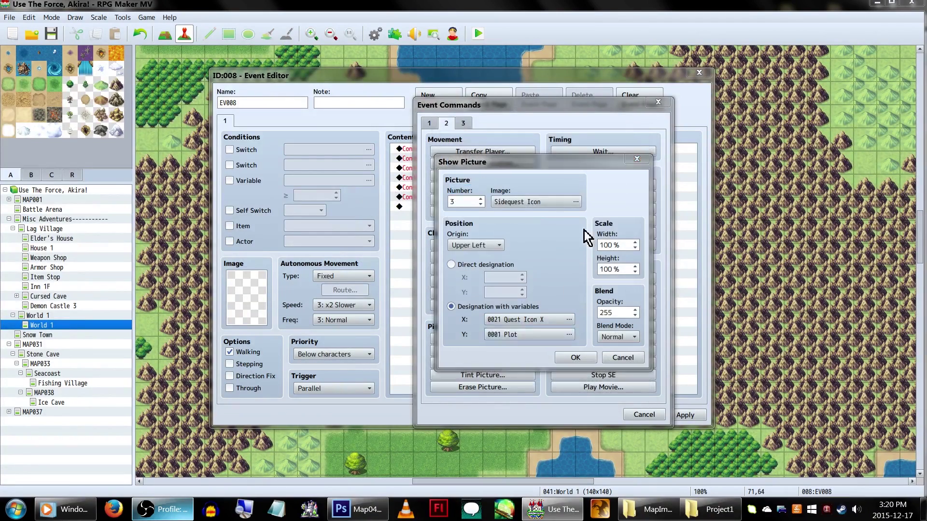
double_click(598, 169)
key(Return)
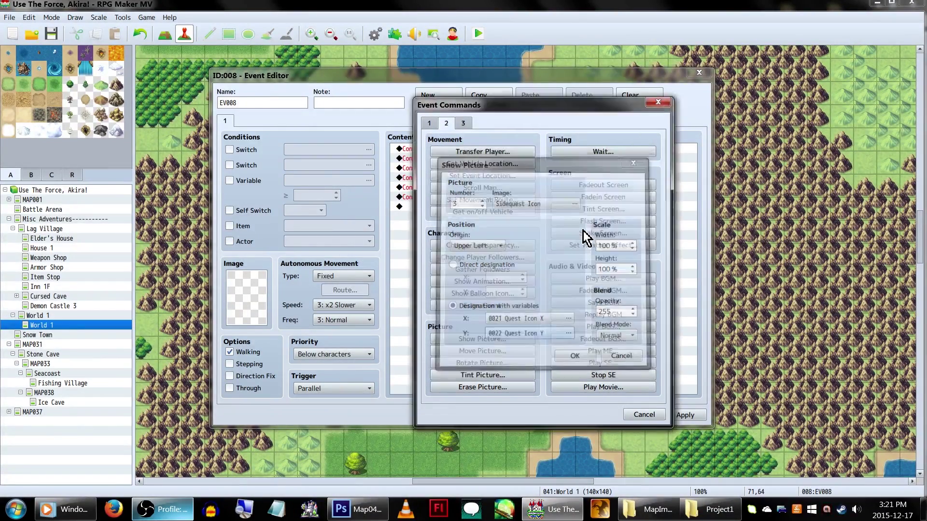
click(590, 415)
Step: Save the changes to the game and run a playtest
click(478, 34)
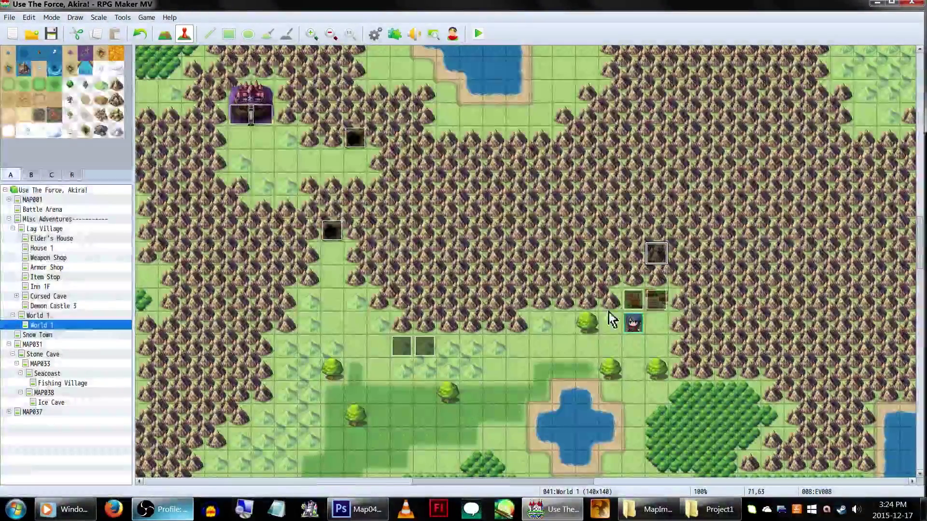
click(477, 34)
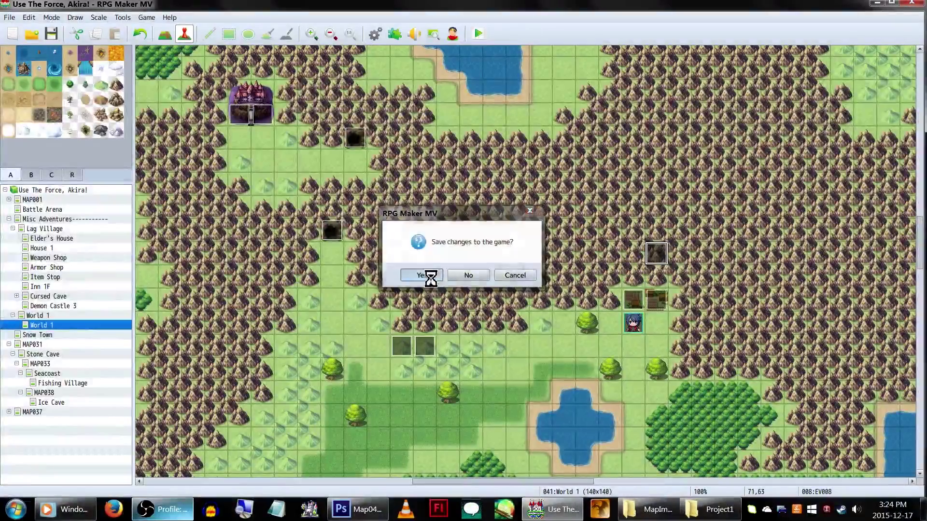
click(428, 276)
Step: Copy event EV008, move the original to tile 70,63, and paste the copy at tile 53,55 above the demon castle
right_click(668, 257)
click(695, 299)
scroll(600, 277, up, 3)
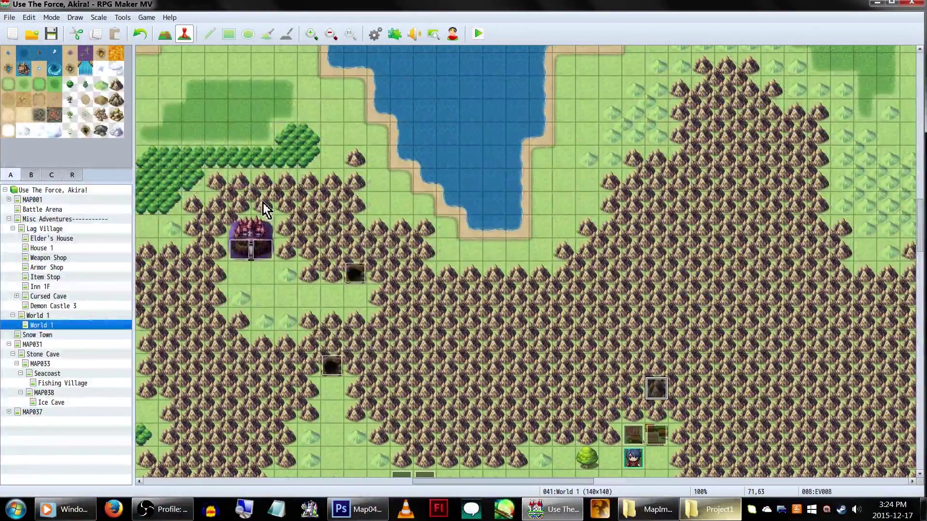
right_click(264, 203)
click(241, 205)
drag(650, 390, 637, 389)
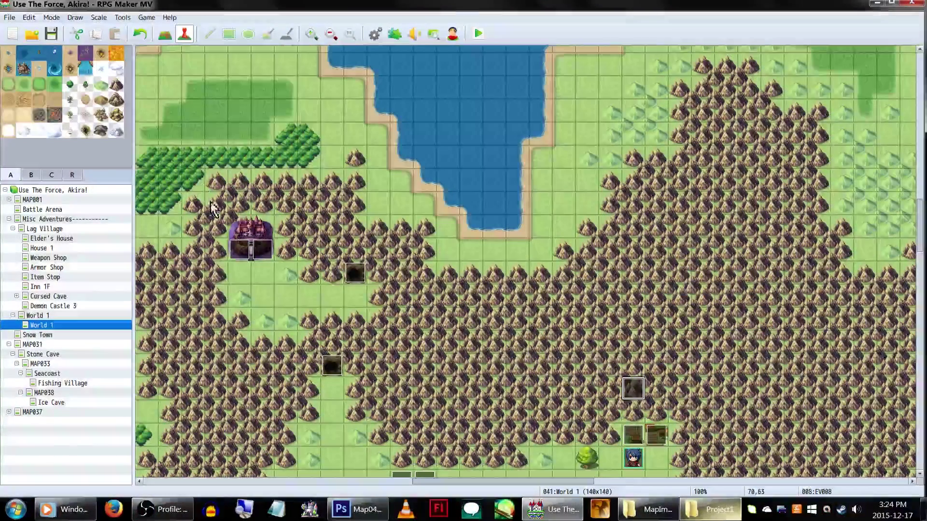
right_click(233, 203)
click(269, 256)
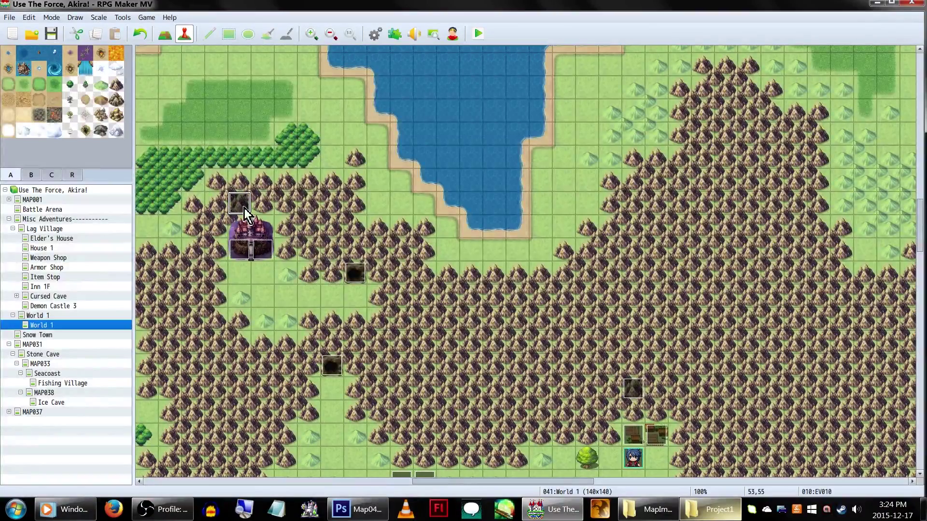
Step: Change the Show Picture command in the copied event above the castle to picture number 4 with the Quest Icon image
double_click(243, 204)
right_click(538, 206)
click(552, 220)
click(540, 209)
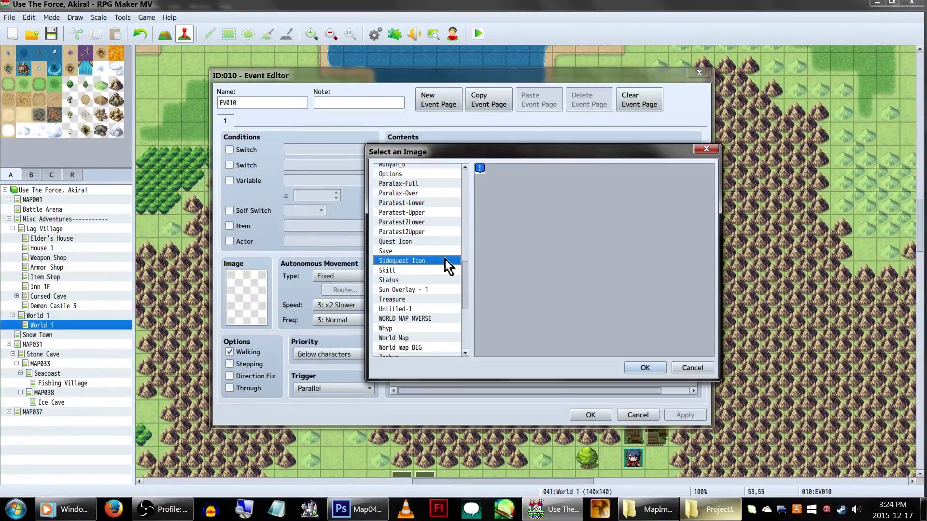
double_click(422, 242)
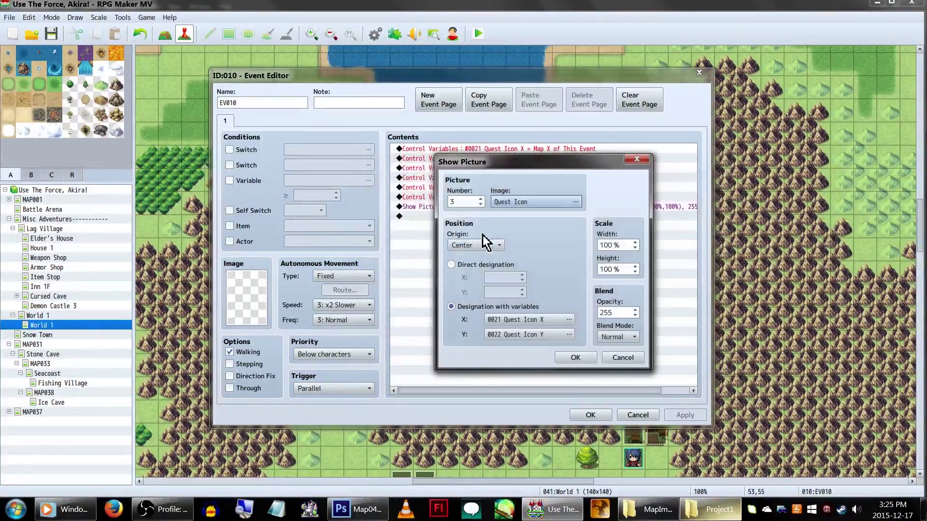
click(465, 201)
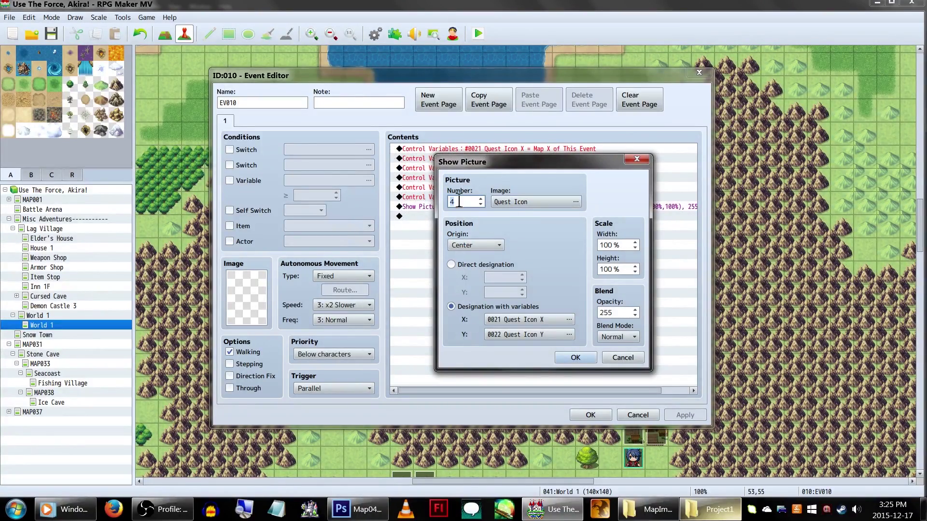
click(575, 358)
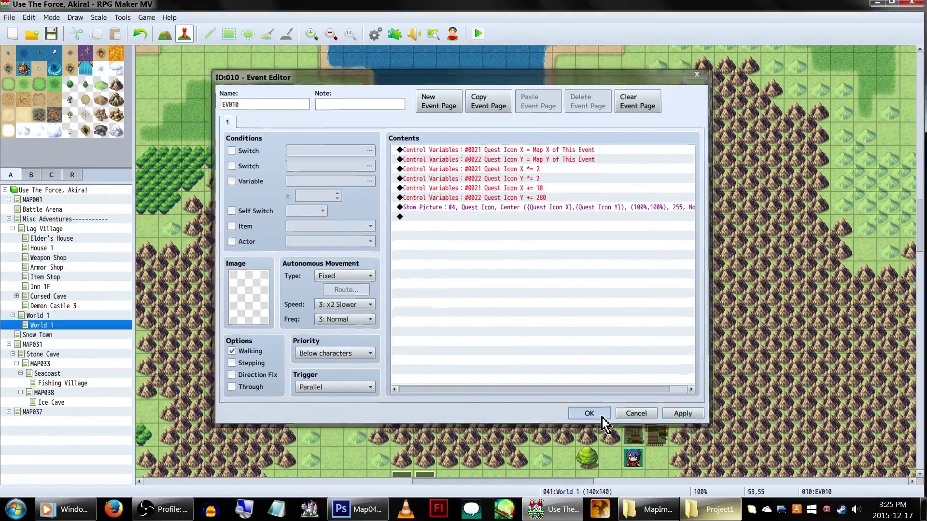
click(590, 415)
Step: Save the game, playtest it in full screen, and walk the player west and north to check the minimap markers
click(478, 34)
click(420, 275)
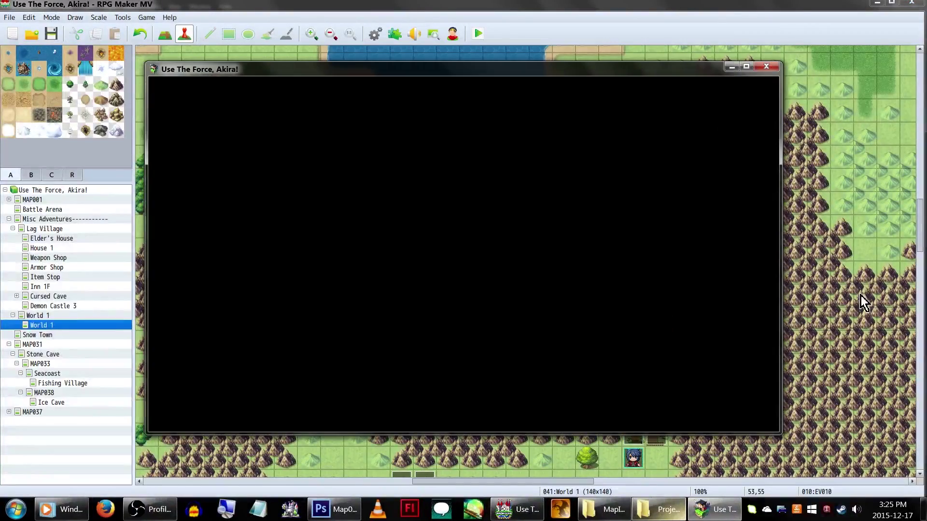
key(F4)
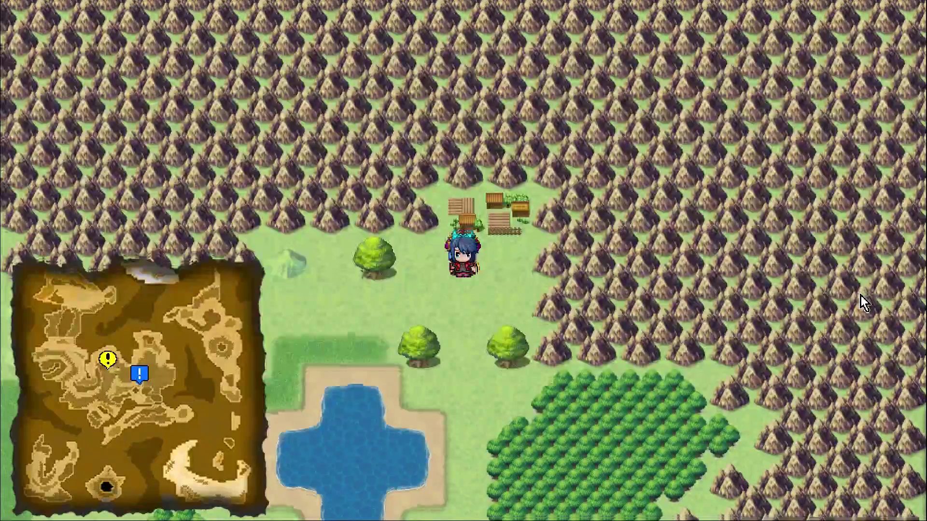
key(Left)
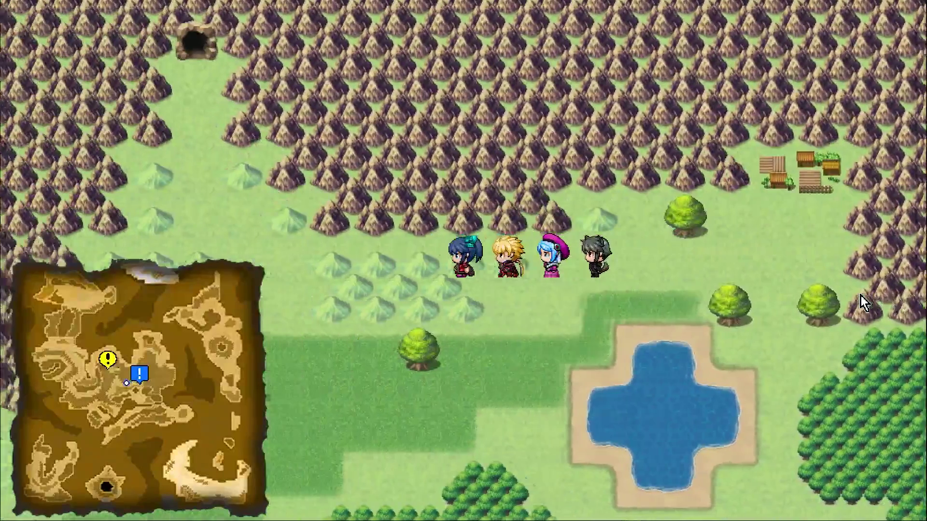
key(Up)
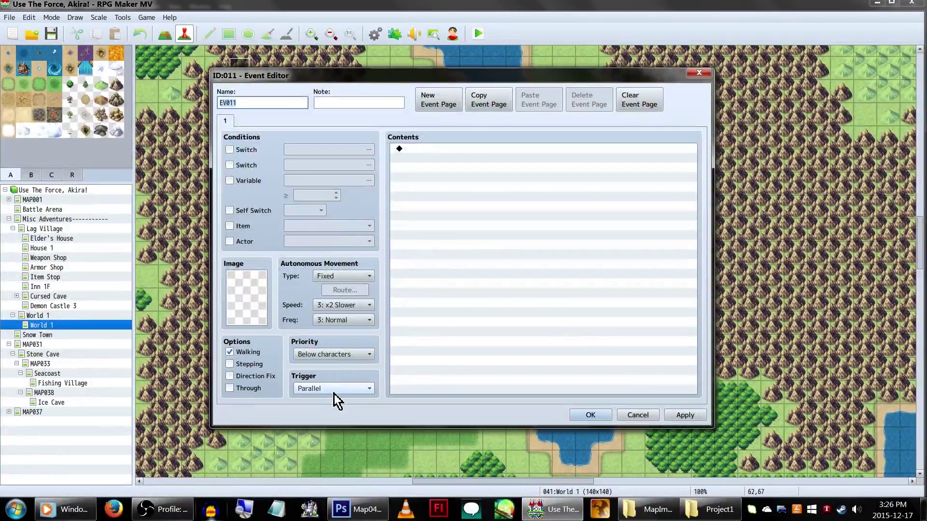
Step: Add a Conditional Branch to event EV011 that tests whether the Pageup button is pressed down
double_click(467, 220)
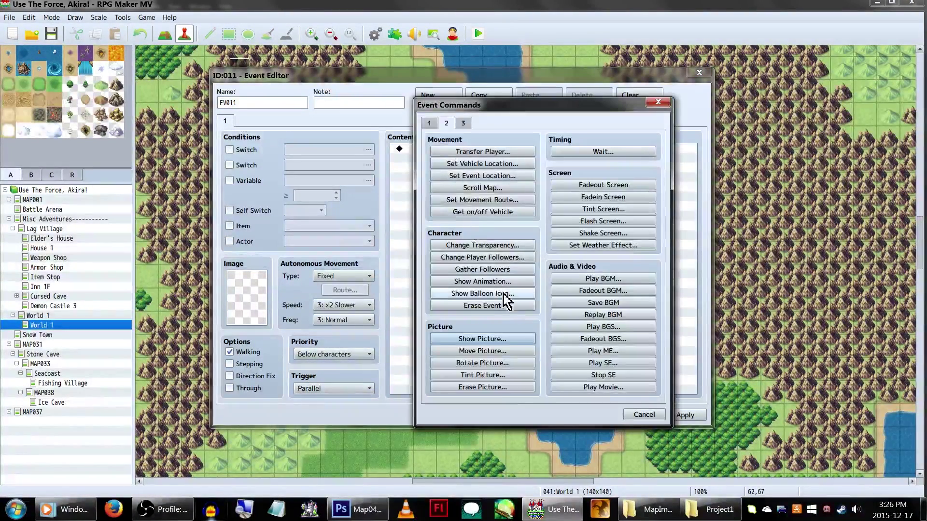
click(429, 123)
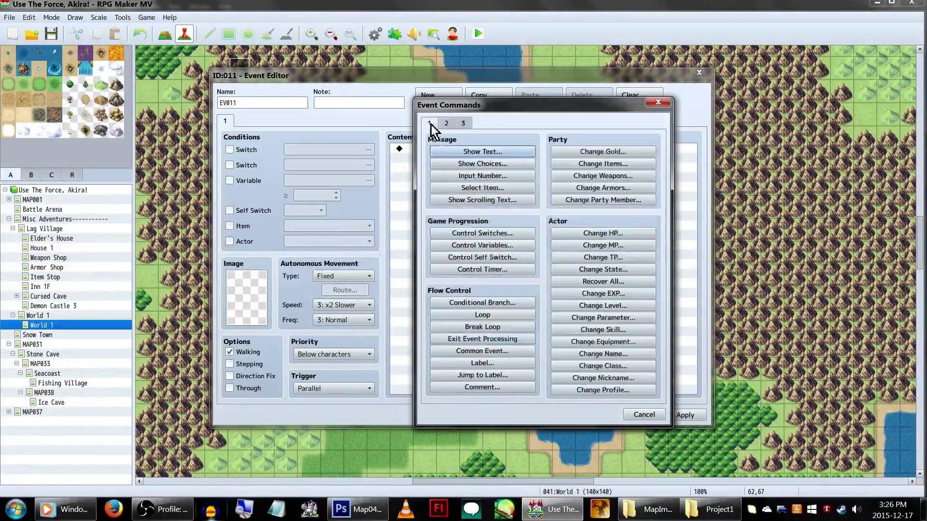
click(505, 302)
click(458, 189)
click(475, 188)
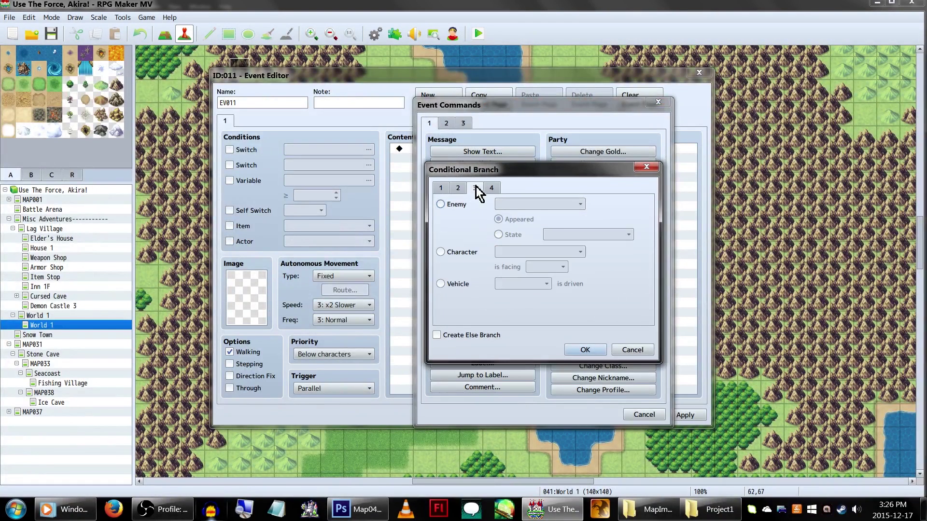
click(491, 187)
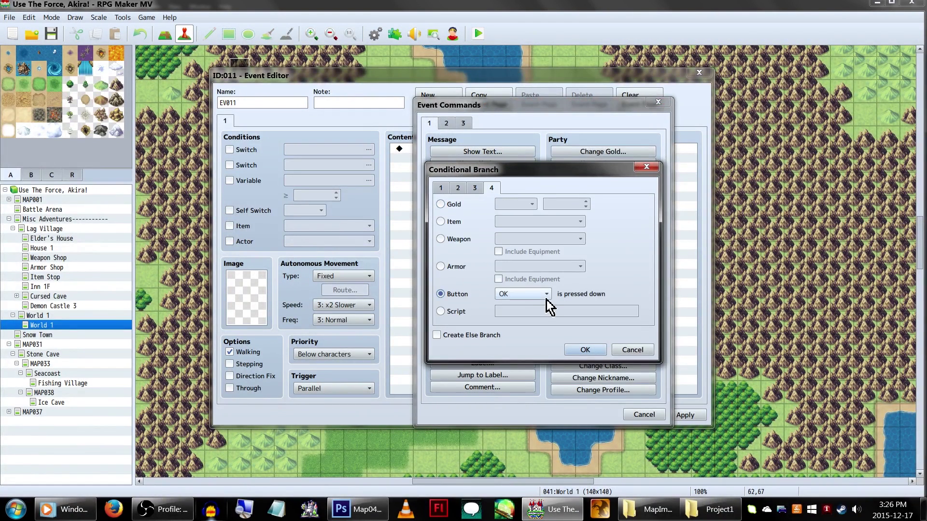
click(543, 297)
click(543, 384)
click(572, 350)
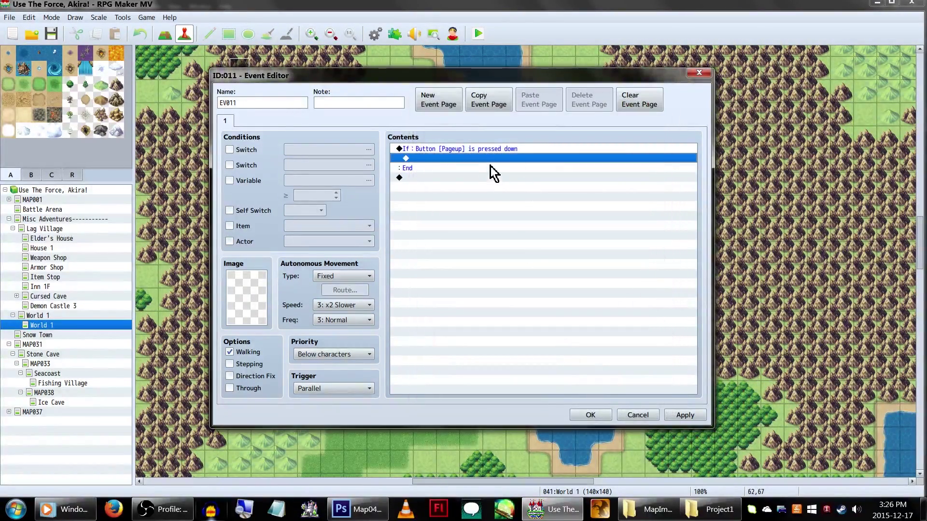
Step: Add a nested Conditional Branch inside the Pageup branch of EV011, based on the variable 0020 Map Size
double_click(493, 158)
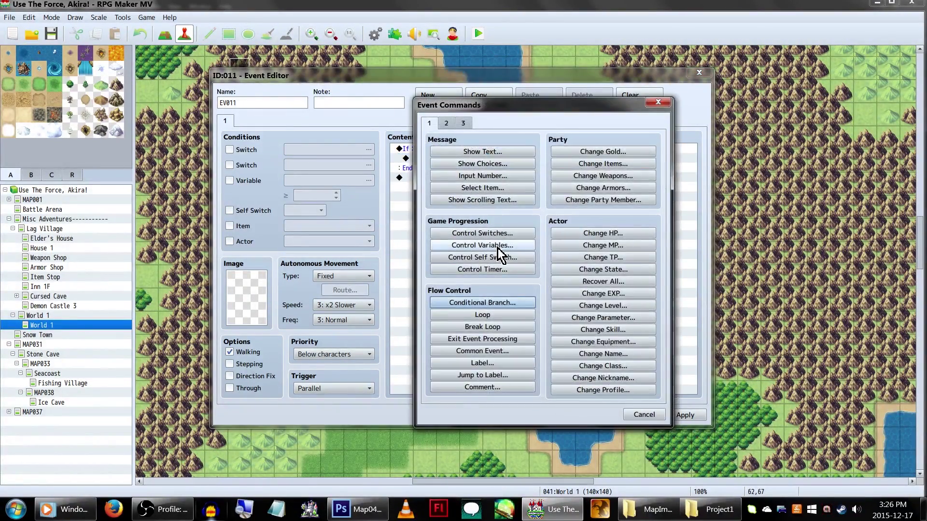
click(494, 302)
click(532, 224)
click(496, 195)
click(496, 182)
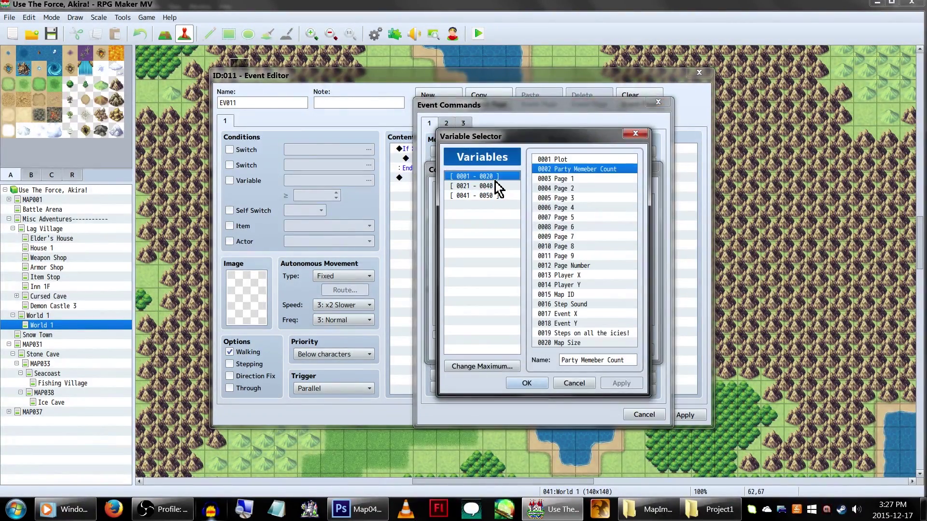
click(496, 186)
click(502, 176)
click(570, 343)
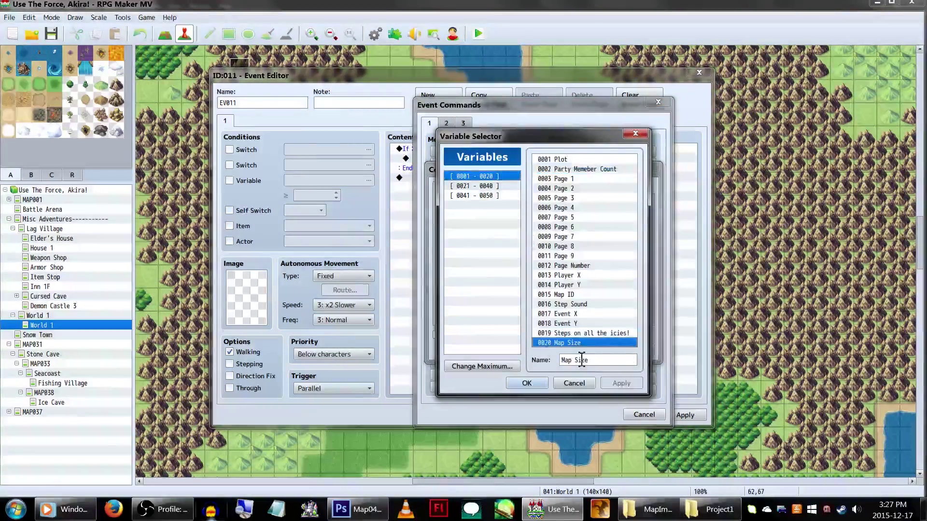
click(531, 384)
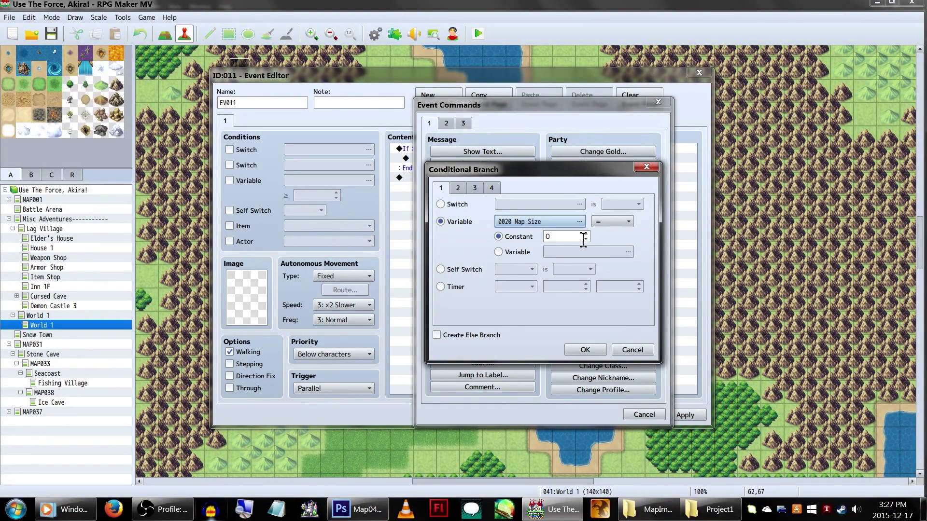
Step: Set the nested branch to test whether Map Size is less than 2, and include an Else branch
click(608, 222)
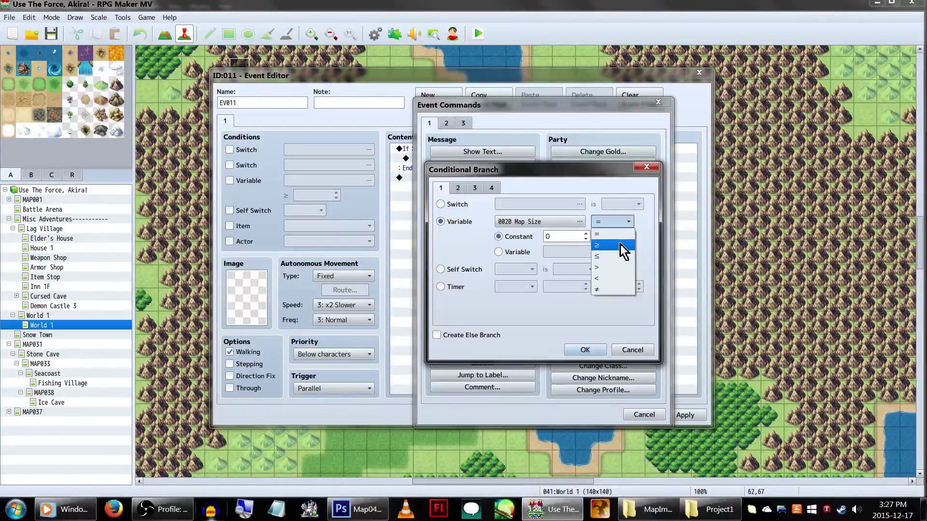
click(621, 278)
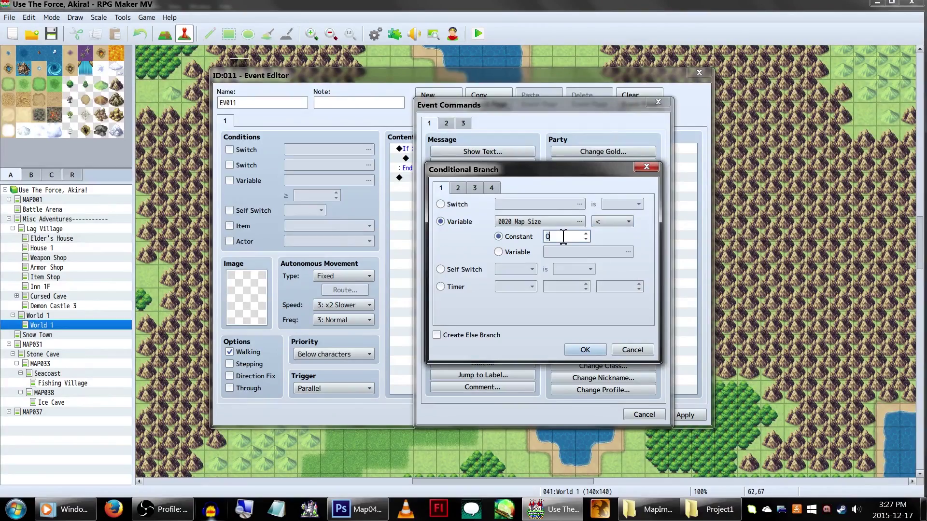
click(482, 336)
click(585, 350)
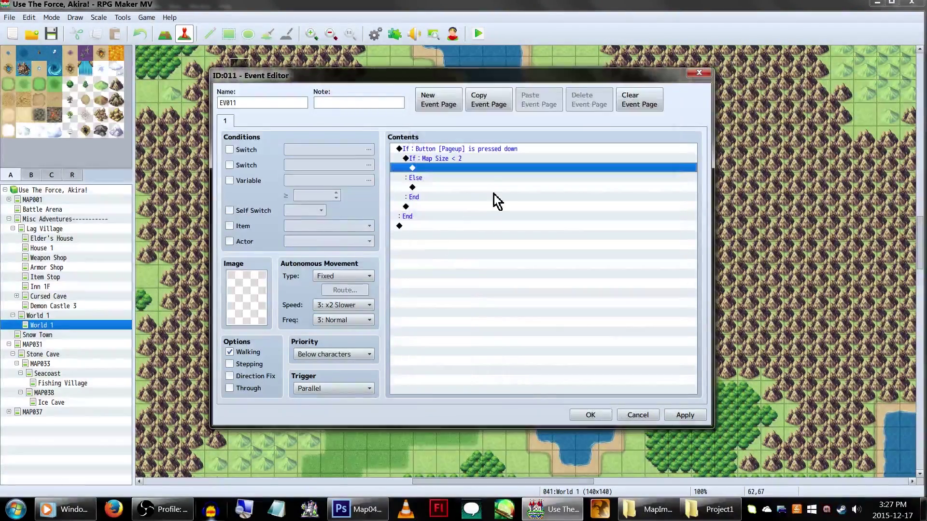
Step: Inside the Map Size < 2 branch, add a Control Variables command that adds 1 to 0020 Map Size
double_click(480, 168)
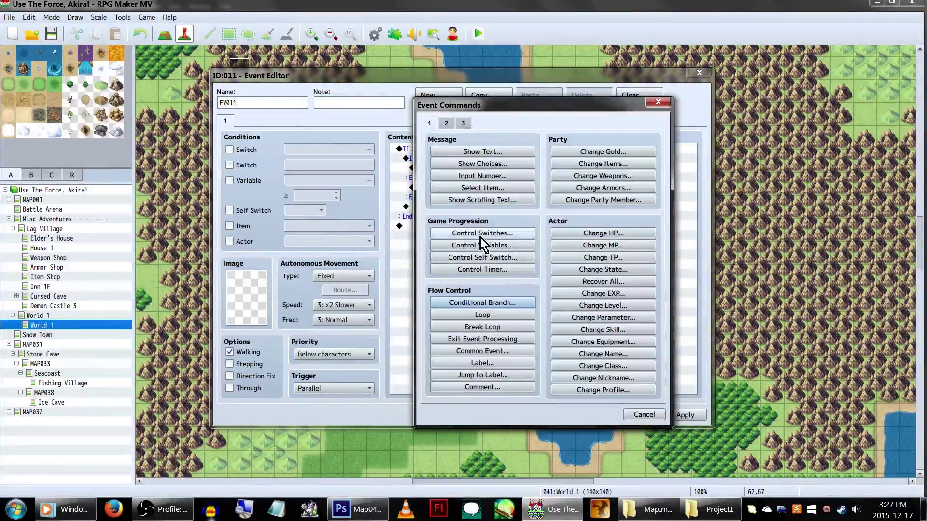
click(483, 246)
click(482, 241)
double_click(533, 275)
text(1)
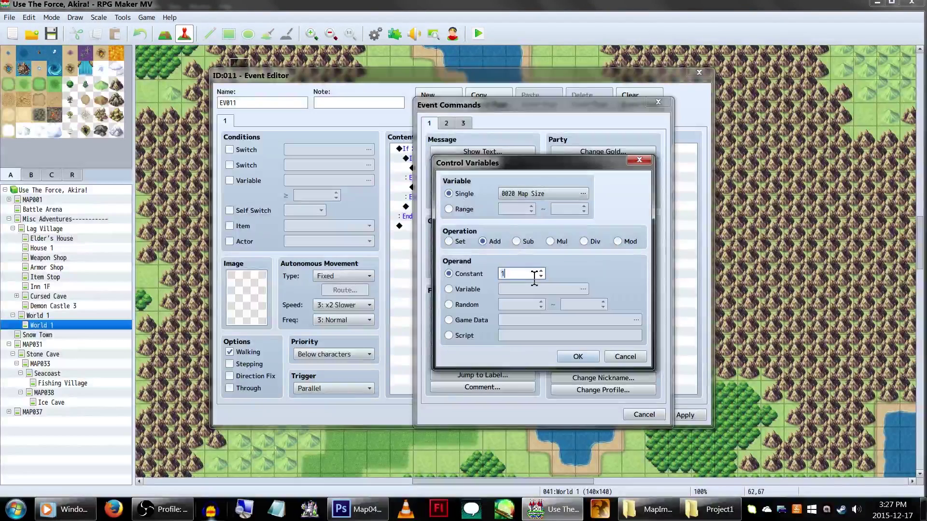
key(Return)
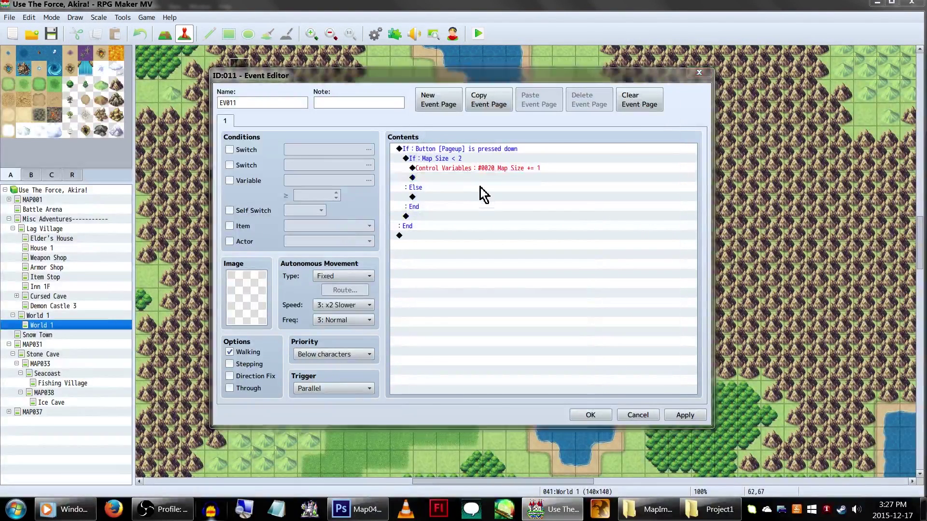
Step: Add a Wait command of 10 frames after the Map Size increment
double_click(478, 179)
click(446, 123)
click(602, 152)
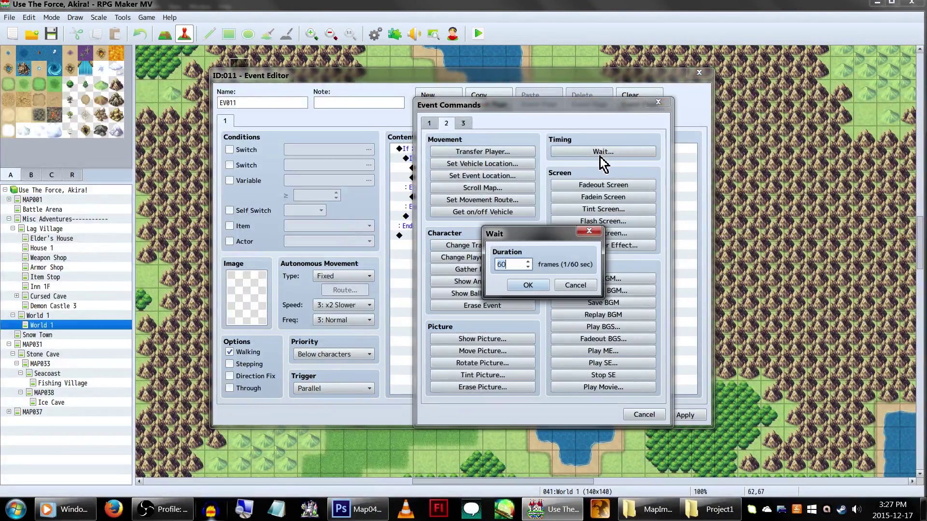
text(10)
click(511, 281)
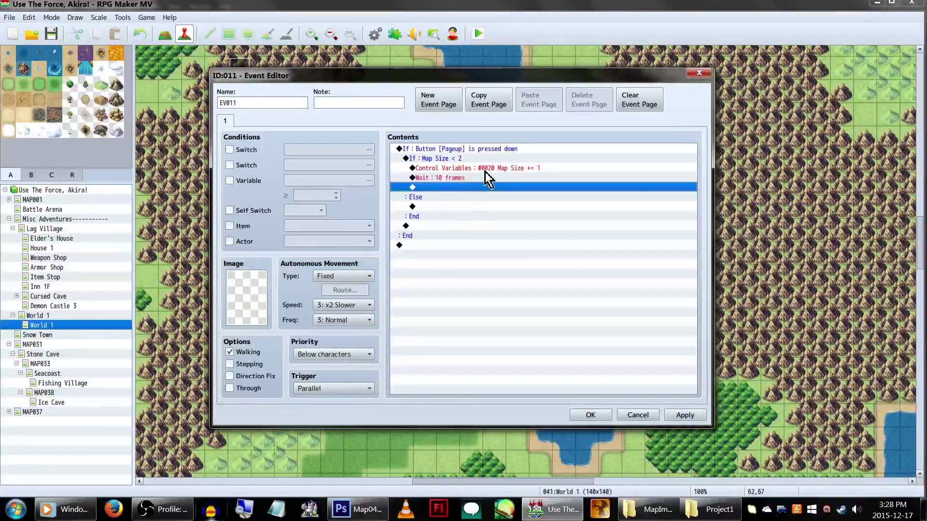
Step: Copy the Map Size increment and the 10-frame wait into the Else branch
drag(484, 168, 483, 179)
key(ctrl+c)
click(449, 207)
key(ctrl+v)
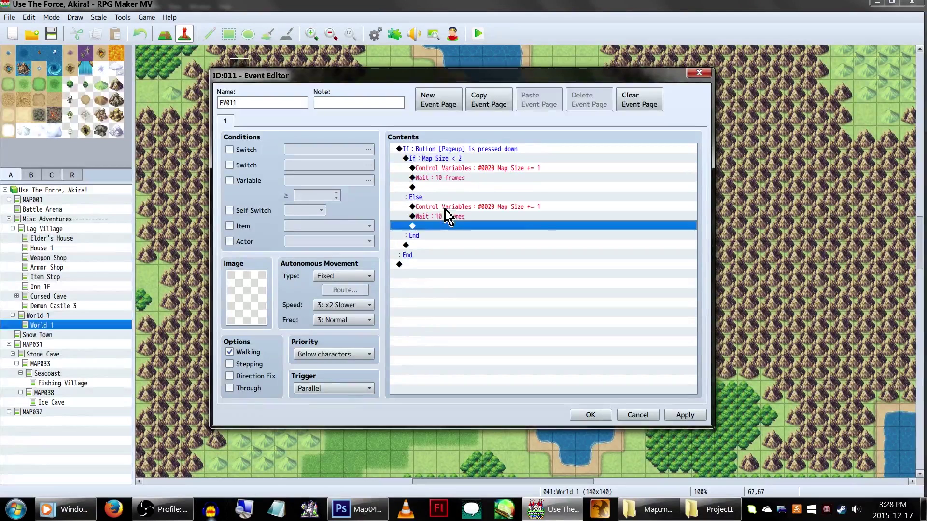
Step: Change the Else branch's variable command to set Map Size to 0, and accept the changes to EV011
click(456, 208)
right_click(456, 210)
click(470, 230)
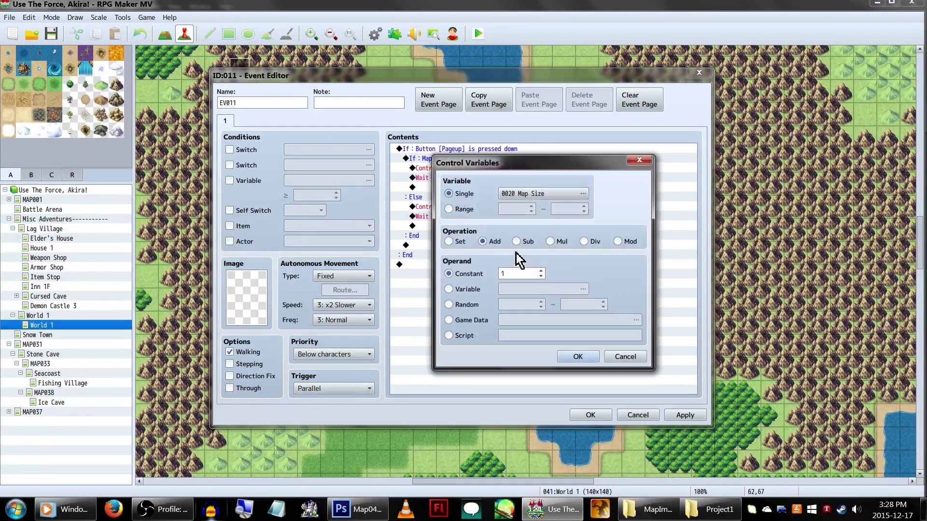
click(459, 241)
double_click(531, 274)
text(0)
key(Return)
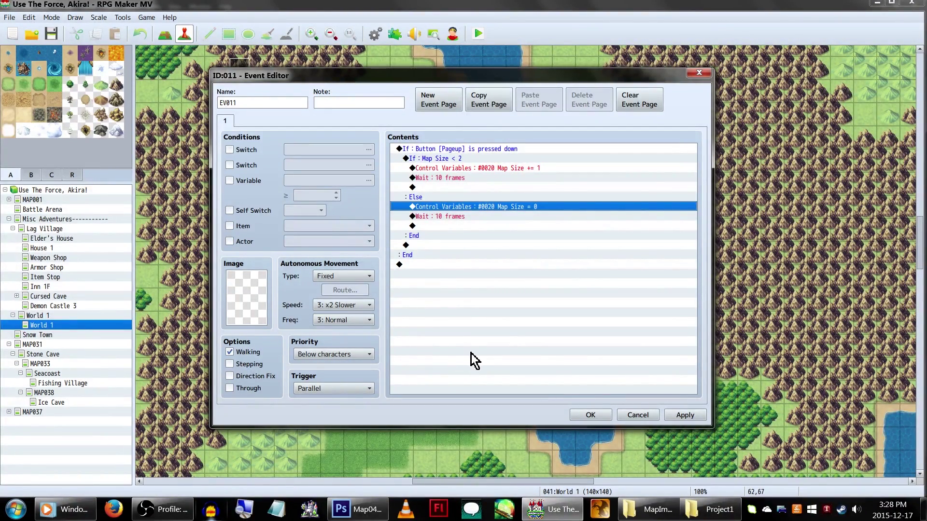
click(594, 419)
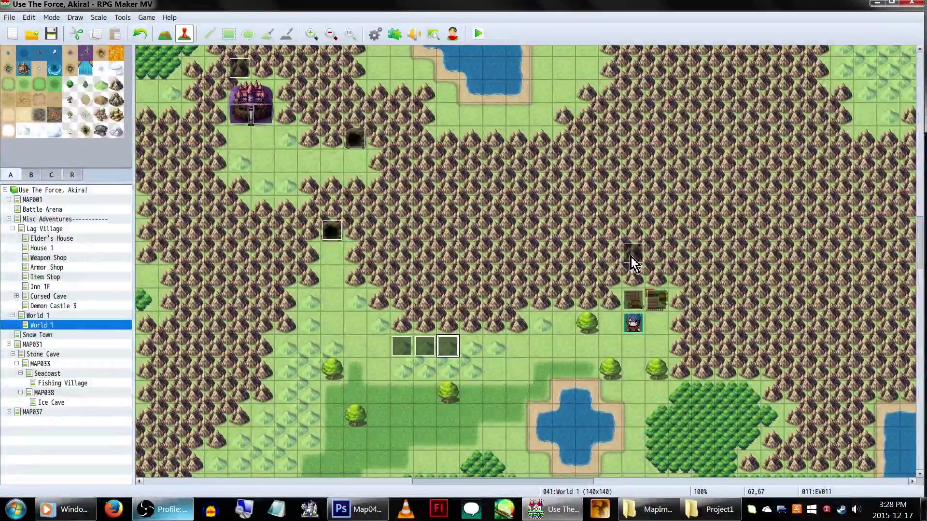
Step: Duplicate the page of event EV006 as page 2 with the condition Map Size ≥ 1
double_click(406, 344)
click(488, 110)
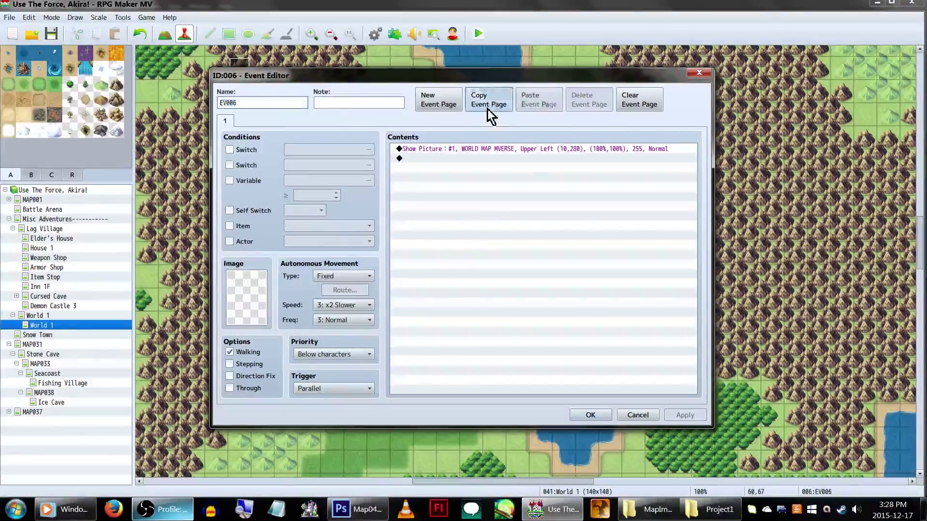
click(544, 102)
click(245, 181)
click(304, 181)
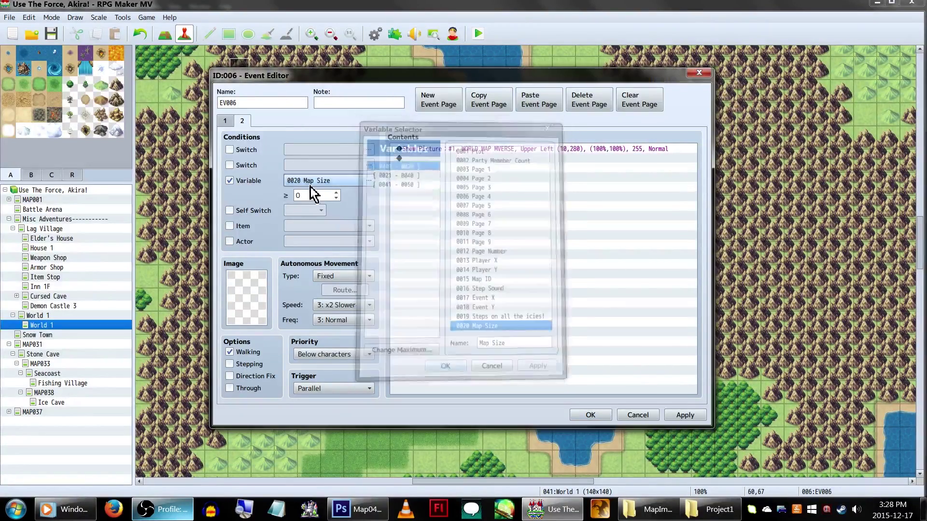
double_click(313, 194)
text(1)
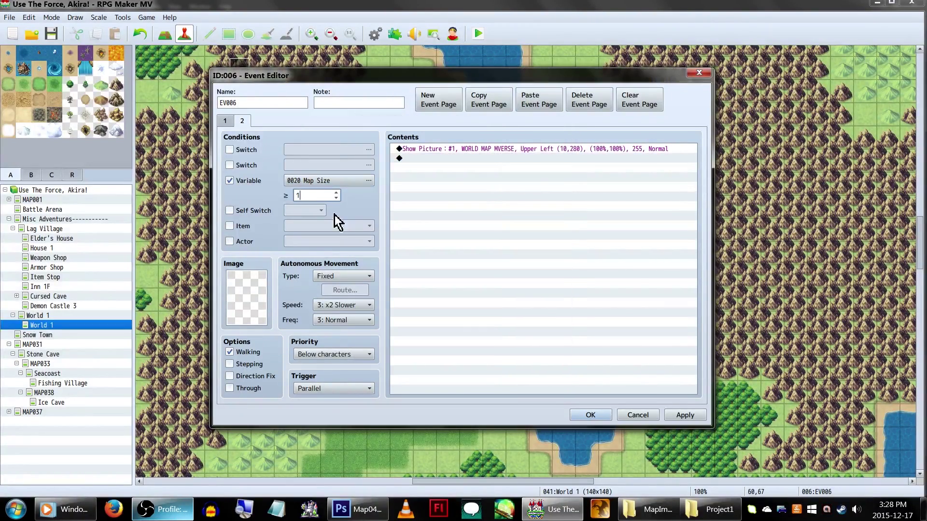
Step: Change page 2's Show Picture command to the World map BIG image at X 250, Y 0
right_click(463, 149)
click(470, 152)
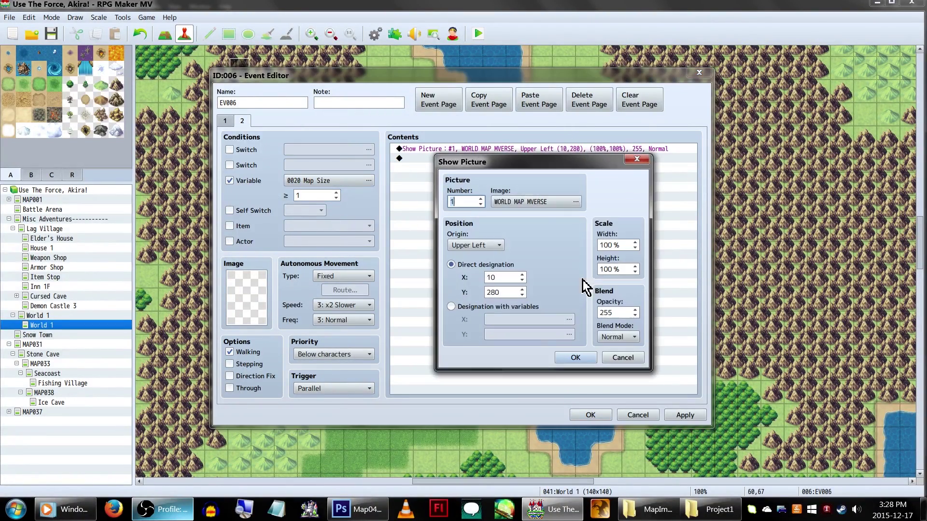
click(547, 199)
click(429, 290)
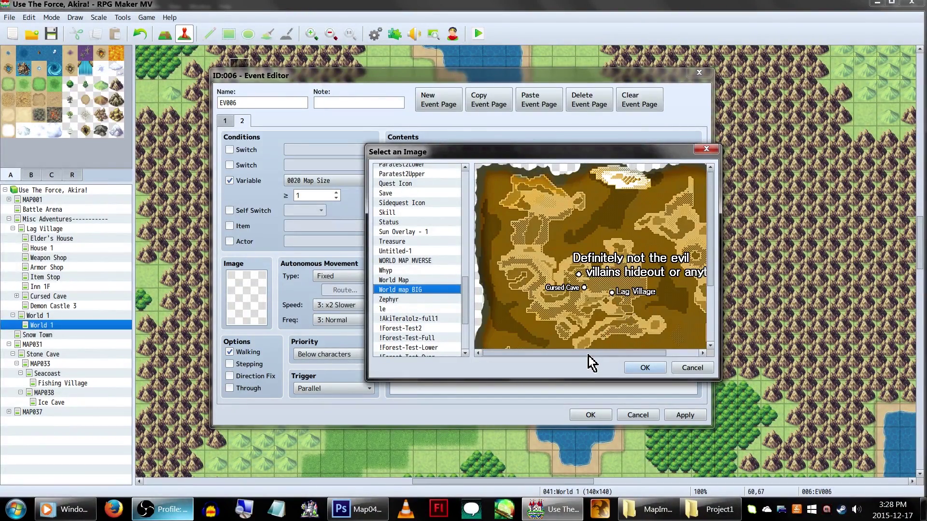
drag(588, 355, 504, 373)
click(647, 368)
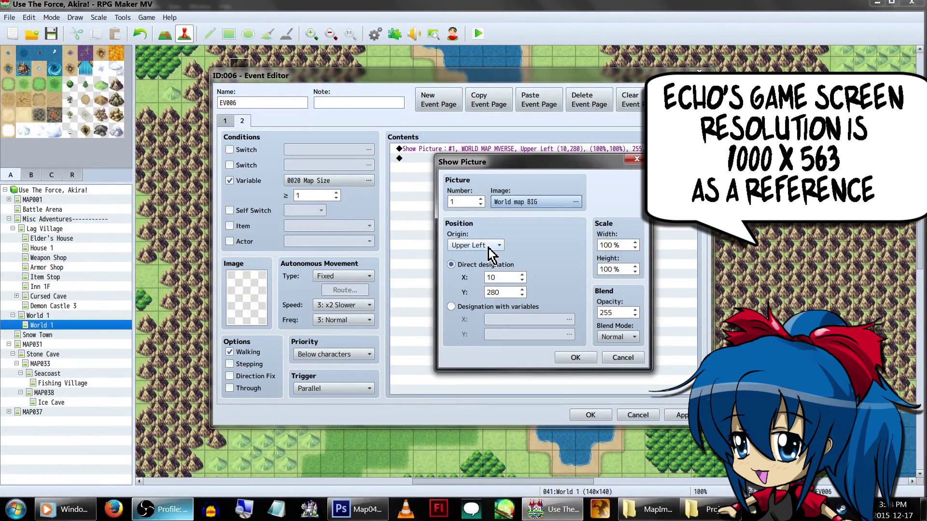
double_click(518, 277)
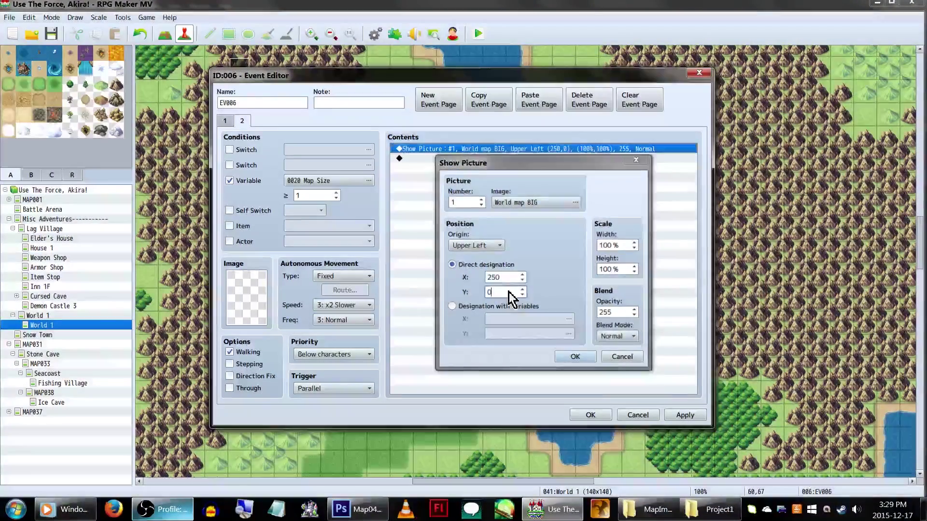
click(587, 358)
Step: Duplicate page 2 of EV006 as page 3 with the condition Map Size ≥ 2
click(480, 99)
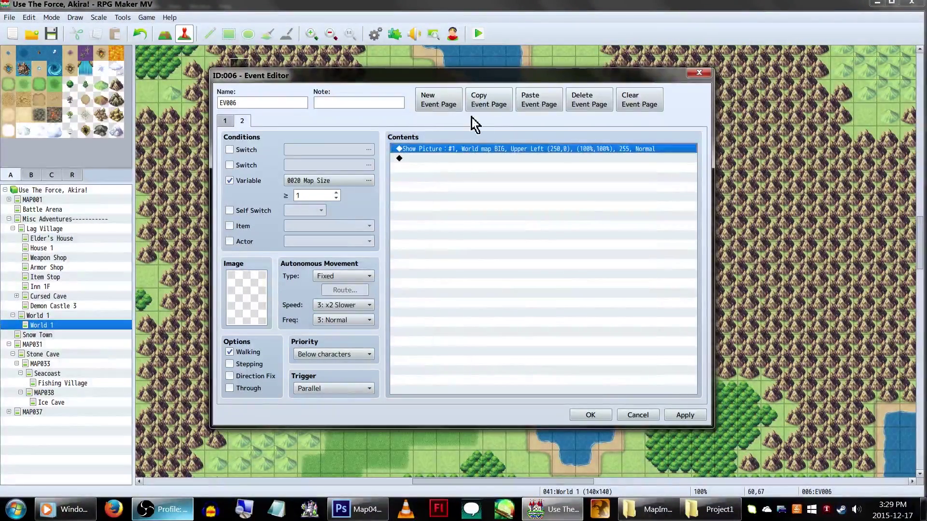
click(531, 100)
text(2)
Step: Set page 3's Show Picture image to None and accept the changes to EV006
right_click(483, 149)
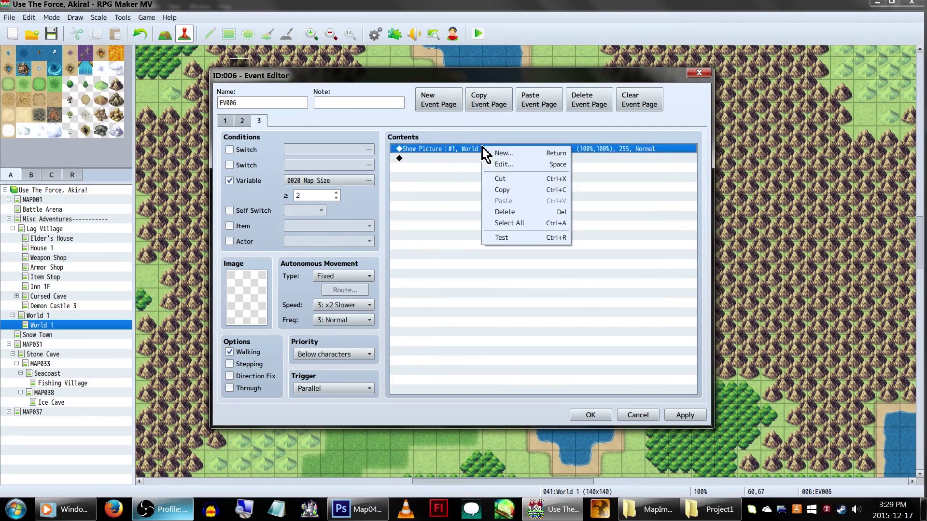
click(505, 164)
click(517, 202)
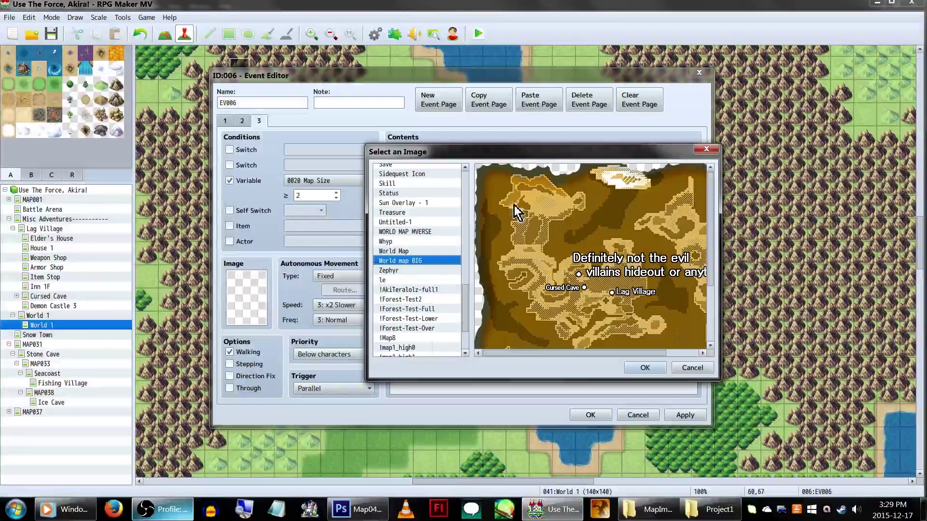
scroll(466, 203, up, 5)
click(442, 170)
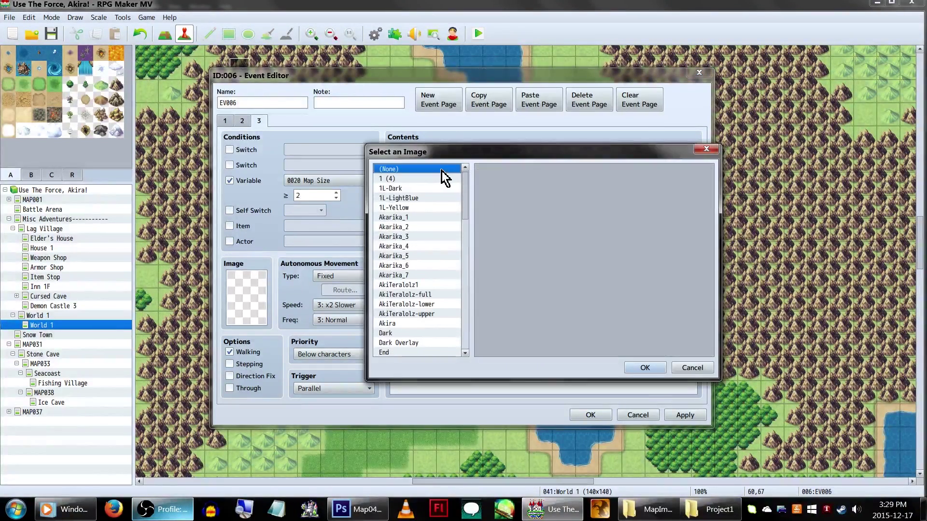
double_click(442, 171)
key(Return)
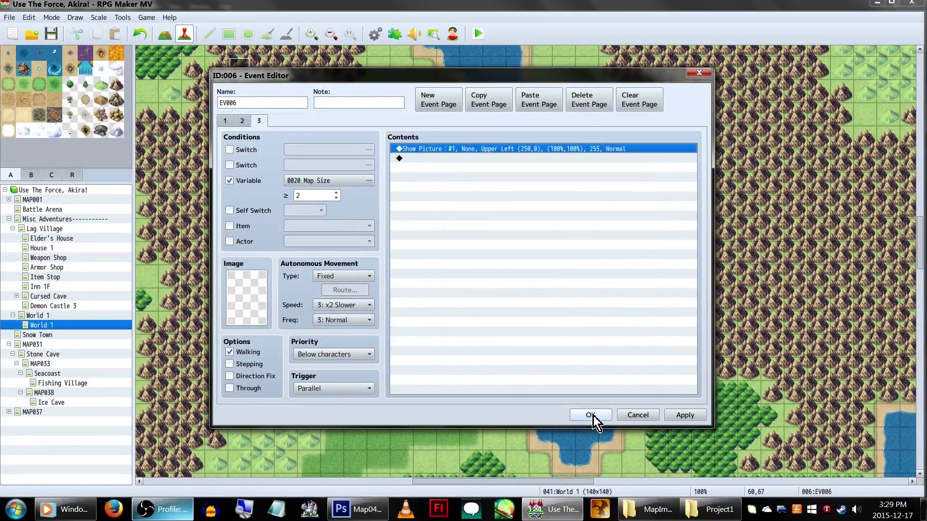
click(591, 415)
Step: Duplicate the page of event EV007 as page 2 with the condition Map Size ≥ 1
click(427, 346)
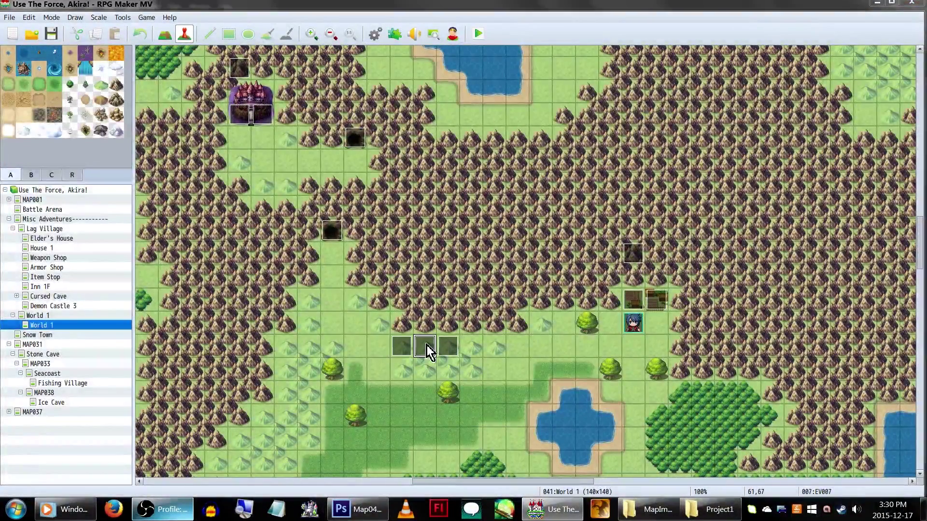
double_click(427, 345)
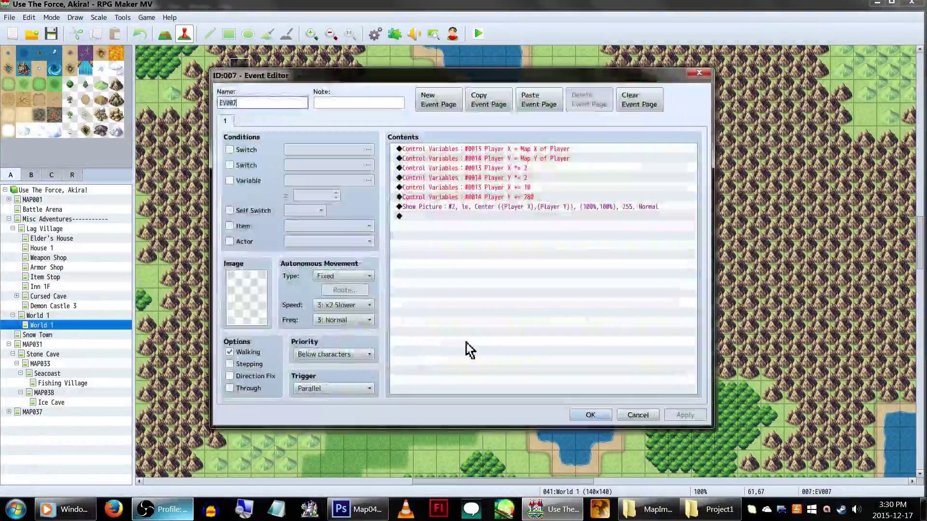
click(487, 103)
click(529, 104)
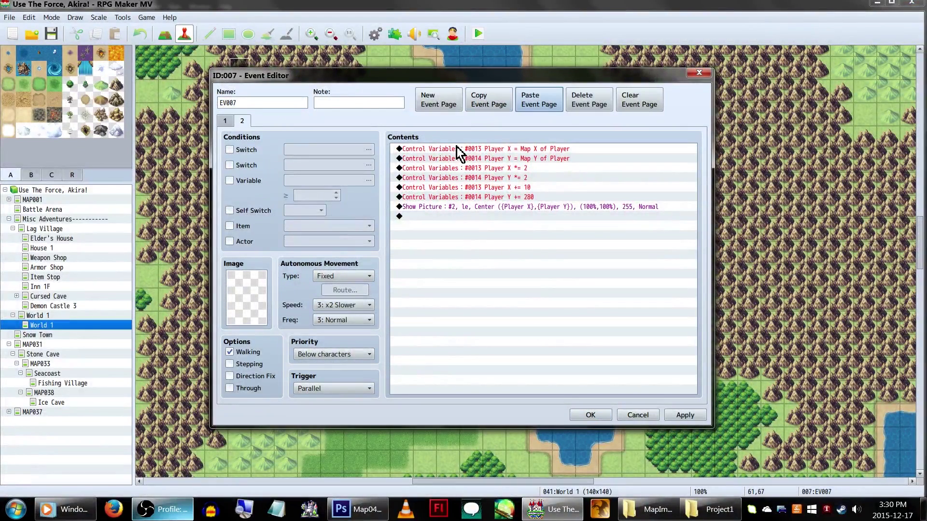
click(243, 181)
click(317, 185)
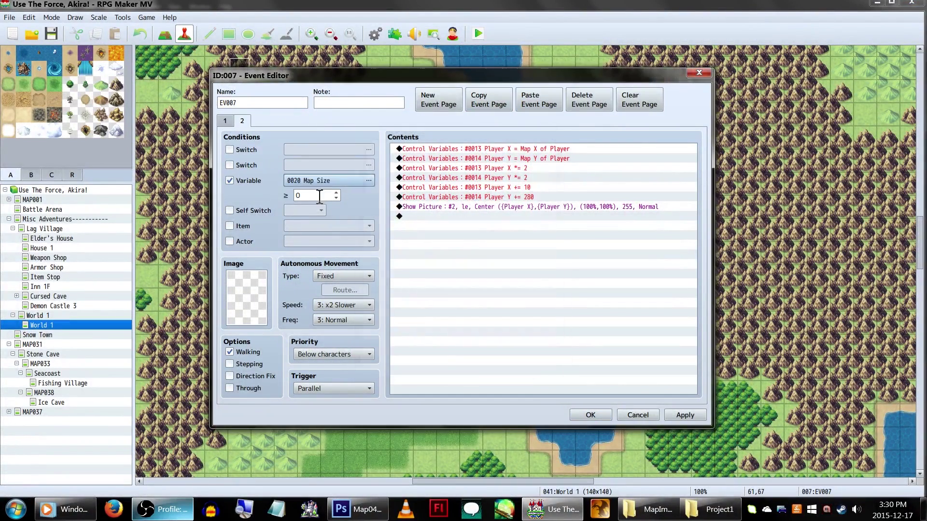
click(319, 195)
text(1)
Step: On page 2 of EV007, change the multipliers of both Player X and Player Y to 4
right_click(540, 168)
click(563, 189)
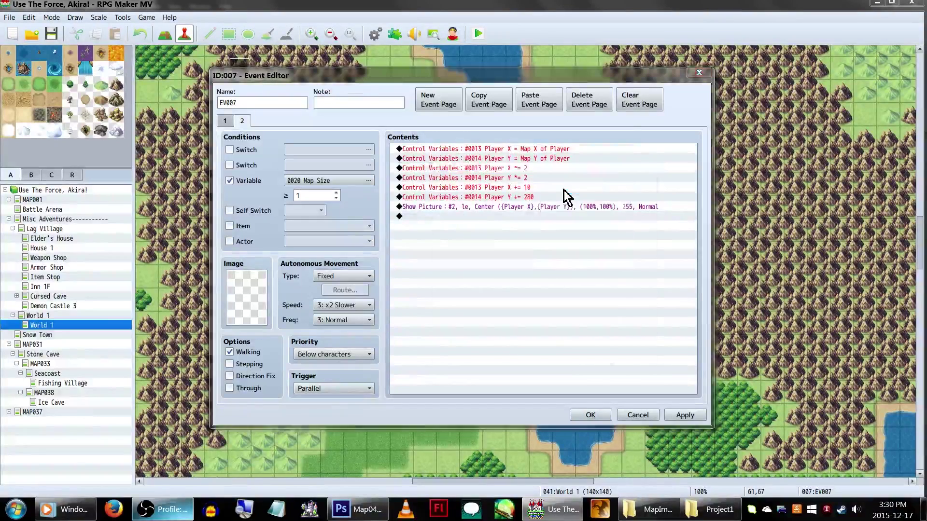
double_click(525, 274)
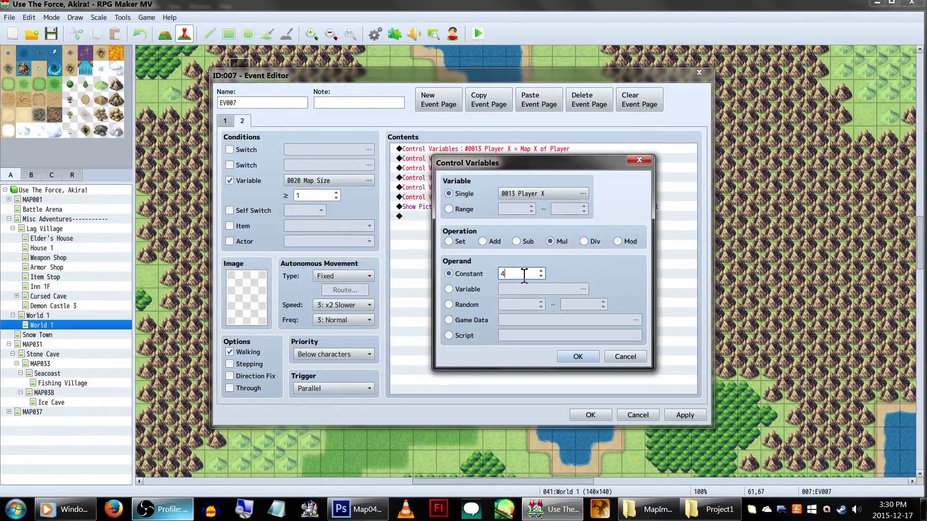
text(4)
key(Return)
right_click(533, 178)
click(549, 196)
double_click(520, 273)
text(4)
key(Return)
Step: On page 2 of EV007, set the constant added to Player X to 250
click(555, 190)
right_click(556, 188)
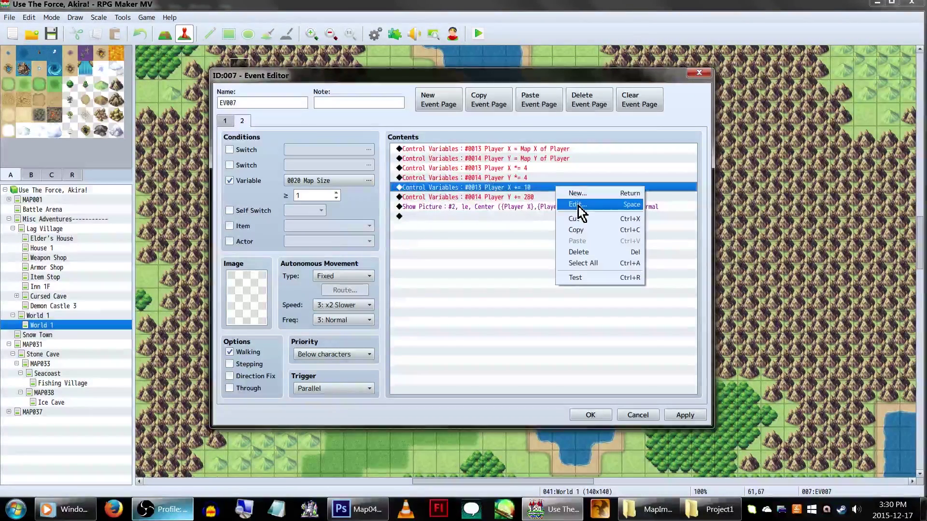
click(578, 206)
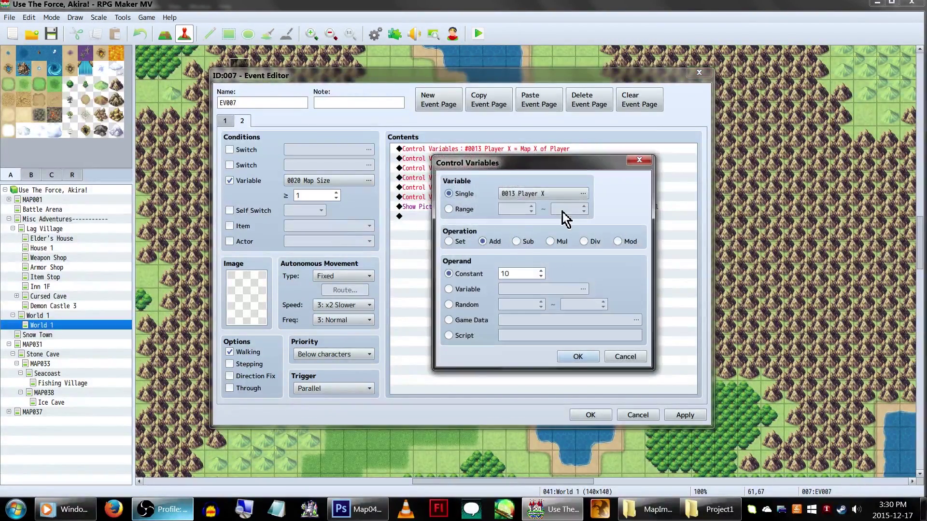
double_click(520, 273)
text(250)
key(Return)
Step: Set the constant added to Player Y on page 2 of EV007 to 0
right_click(538, 197)
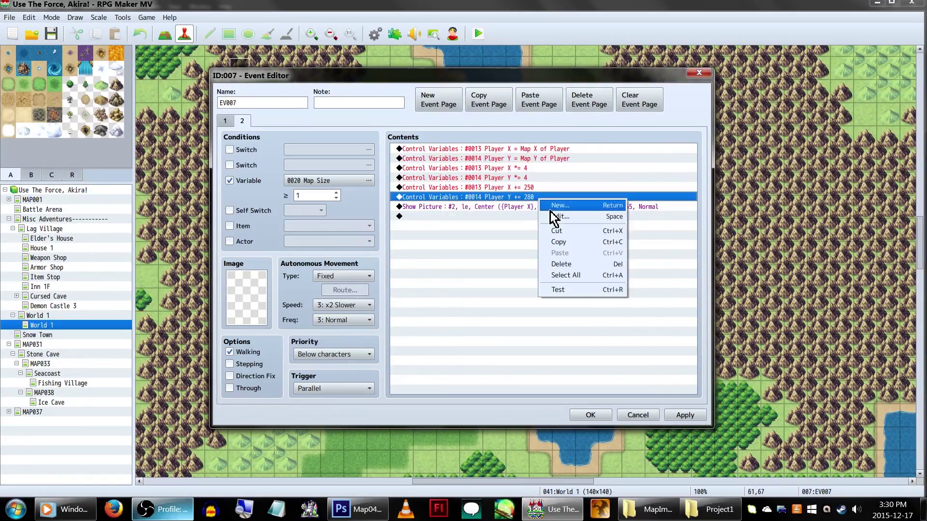
click(555, 217)
double_click(528, 274)
text(0)
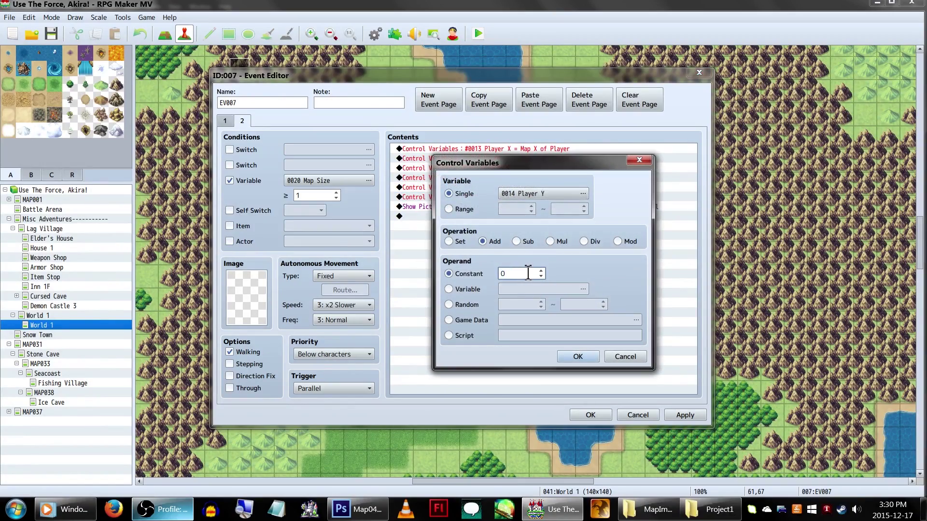
key(Return)
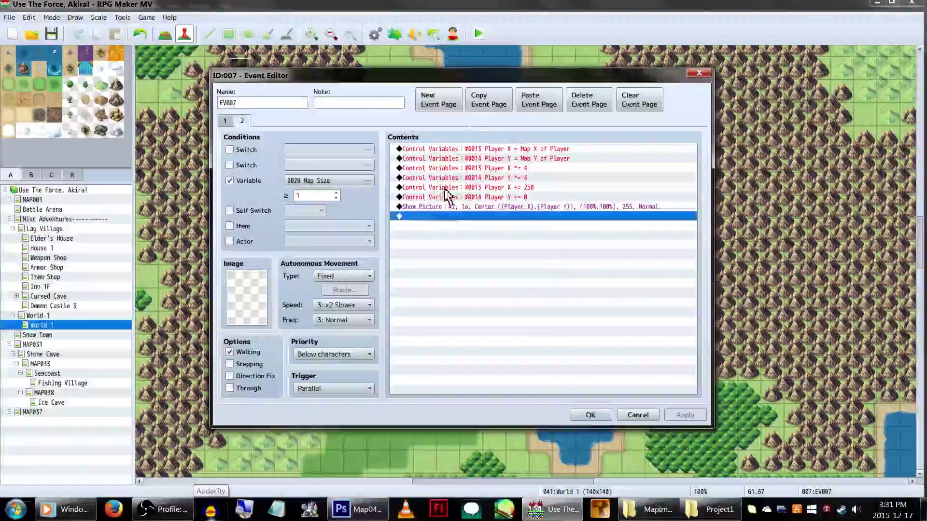
Step: Duplicate page 2 of EV007 as page 3 with the condition Map Size ≥ 2
click(494, 103)
click(546, 102)
double_click(311, 197)
text(2)
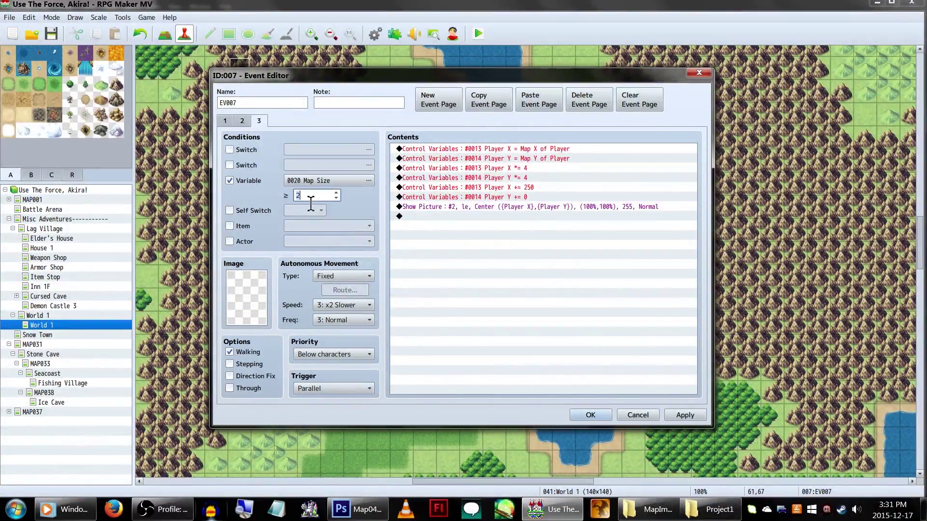
Step: Delete the Control Variables commands on EV007's page 3, set its Show Picture image to None and accept the event
drag(496, 196, 491, 149)
key(Delete)
right_click(474, 148)
click(496, 166)
click(518, 202)
drag(465, 295, 465, 175)
click(456, 171)
click(645, 368)
click(467, 380)
click(591, 415)
Step: Duplicate the page of event EV008 as page 2 with the condition Map Size ≥ 1
double_click(427, 344)
click(488, 100)
click(539, 100)
click(230, 180)
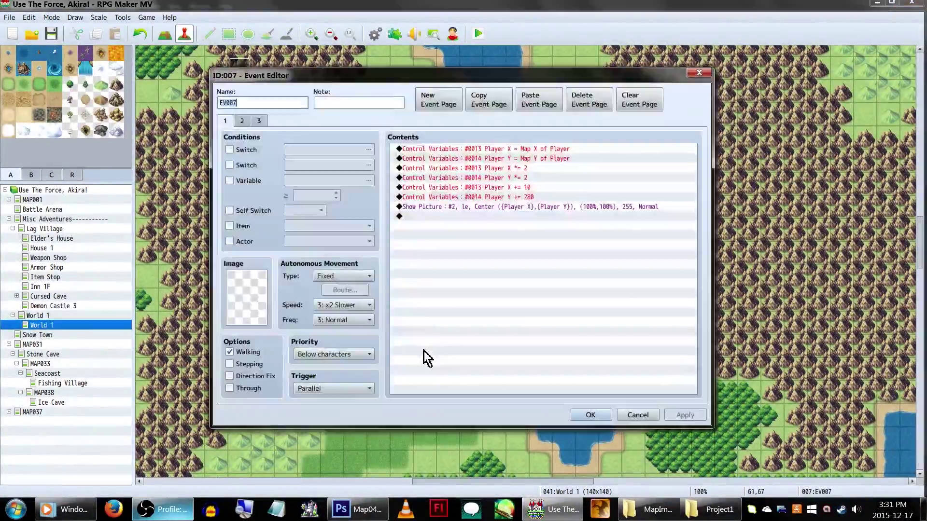
Step: Give EV008's page 2 Quest Icon X and Y multipliers of 4 and offsets of 250 and 0, and duplicate it as page 3 with Map Size ≥ 2
click(638, 415)
double_click(634, 253)
click(591, 415)
double_click(634, 299)
Step: Delete the Control Variables commands on EV008's page 3, set its Show Picture image to None and accept the event
drag(482, 197, 480, 164)
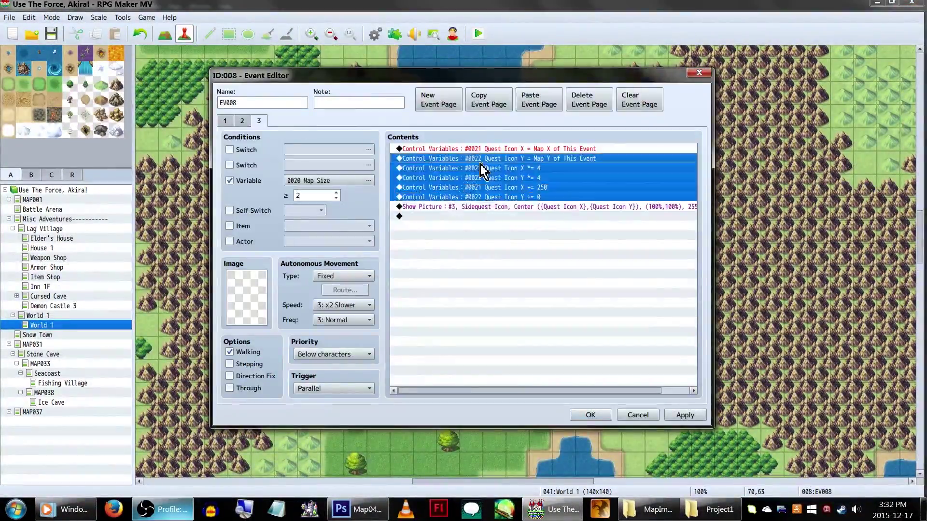
key(Delete)
click(518, 202)
click(424, 175)
click(645, 368)
click(590, 415)
Step: Duplicate page 2 of EV010 as page 3 with the condition Map Size ≥ 2
click(489, 100)
click(539, 100)
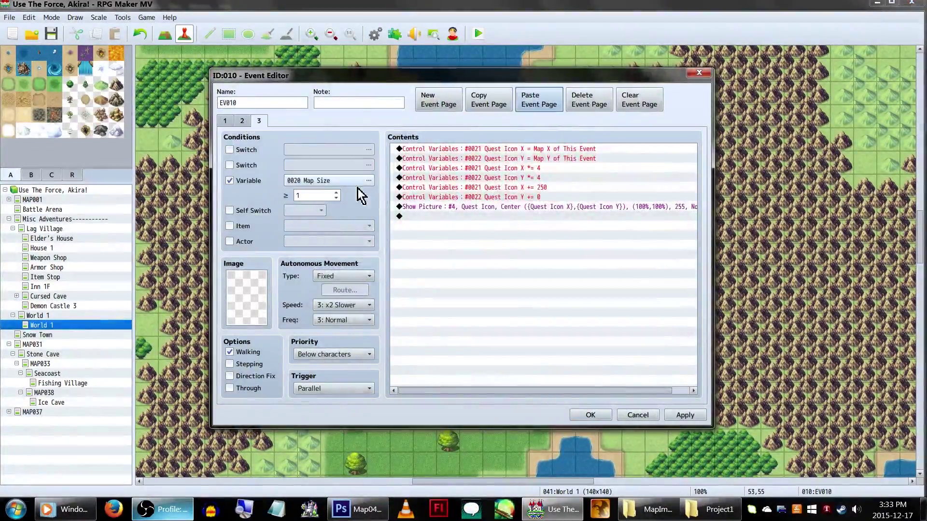
click(336, 192)
Step: Delete the Control Variables commands on EV010's page 3 and open the image selection of its Show Picture command
drag(493, 197, 492, 149)
key(Delete)
double_click(492, 149)
click(531, 202)
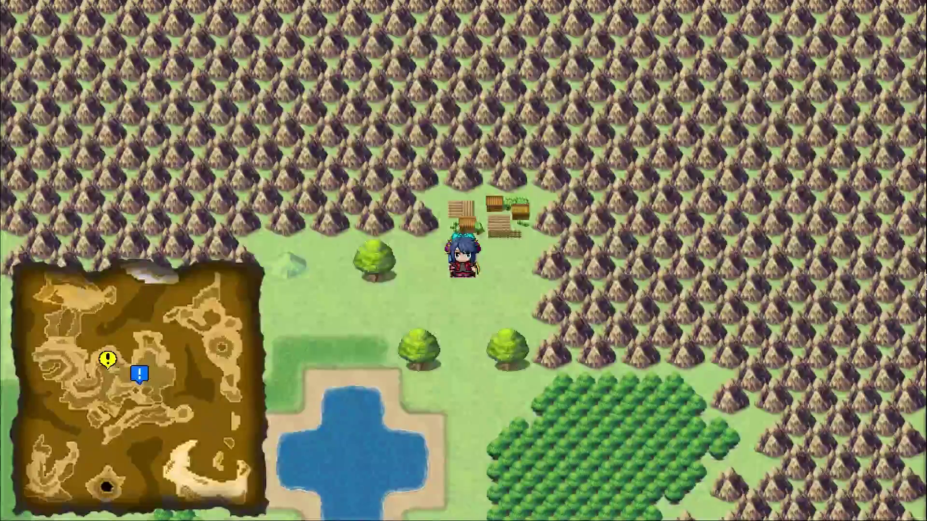
Step: Playtest the world map by walking the party west and south from Lag Village to check the player marker on the small minimap
key(Left)
key(Left)
key(Left)
key(Left)
key(Down)
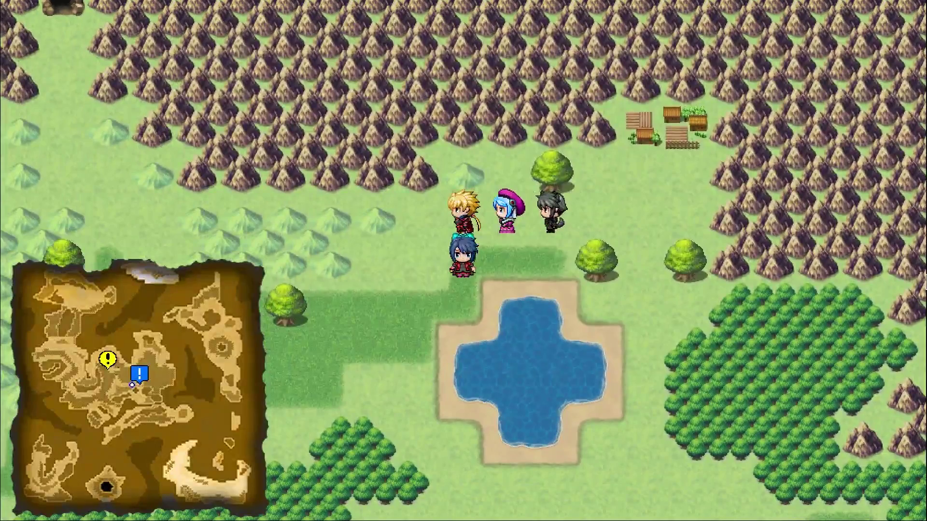
Step: Switch the minimap to its big size, walk the party west and north towards the cave entrance, and test hiding the map
key(m)
key(Left)
key(Left)
key(Left)
key(Left)
key(Left)
key(Left)
key(Left)
key(Left)
key(Left)
key(Left)
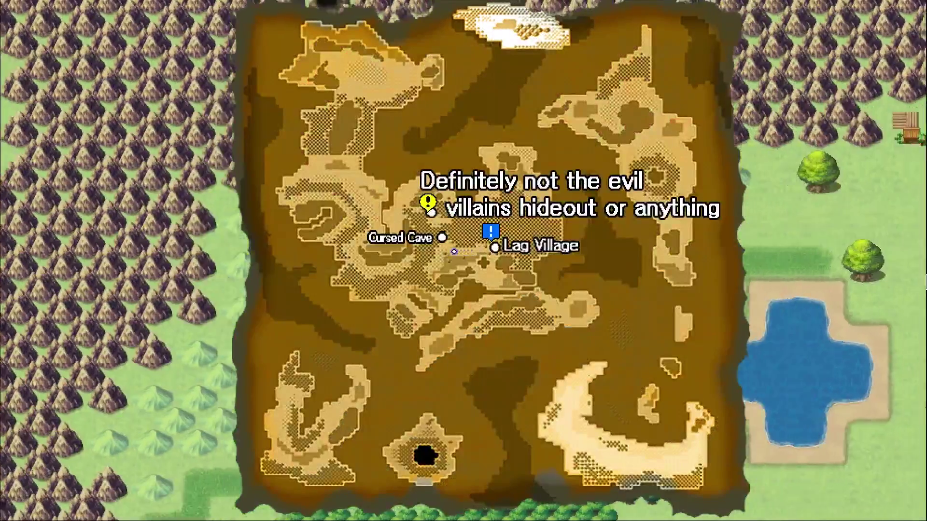
key(Up)
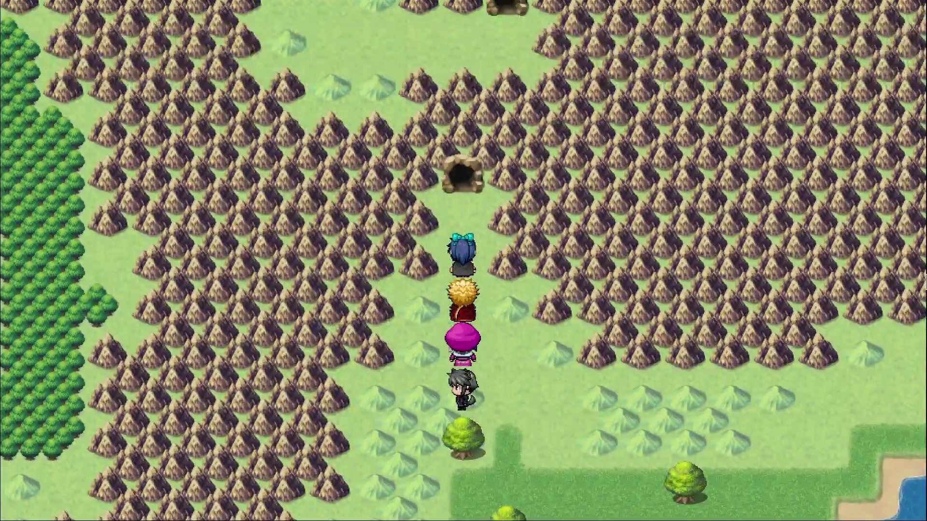
key(m)
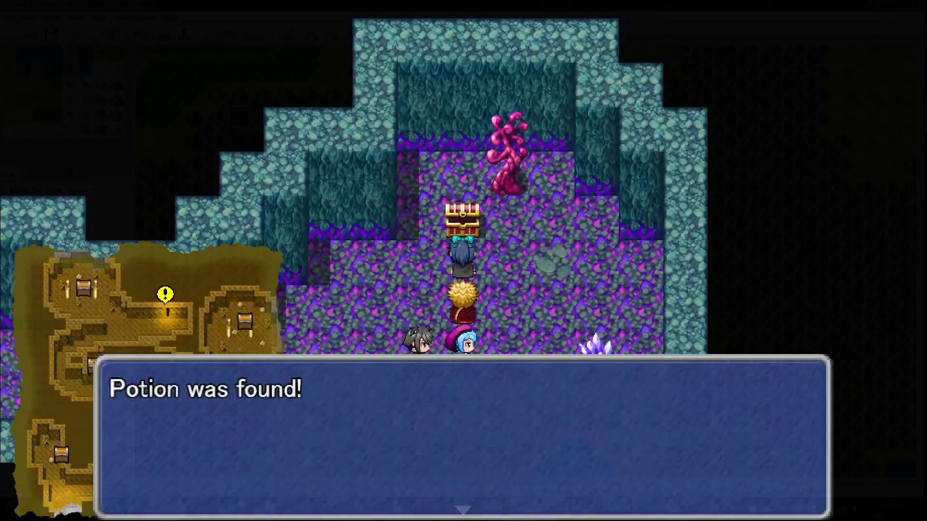
Step: Dismiss the treasure chest message in the cave and walk the party away from the chest
key(Return)
key(Down)
key(Left)
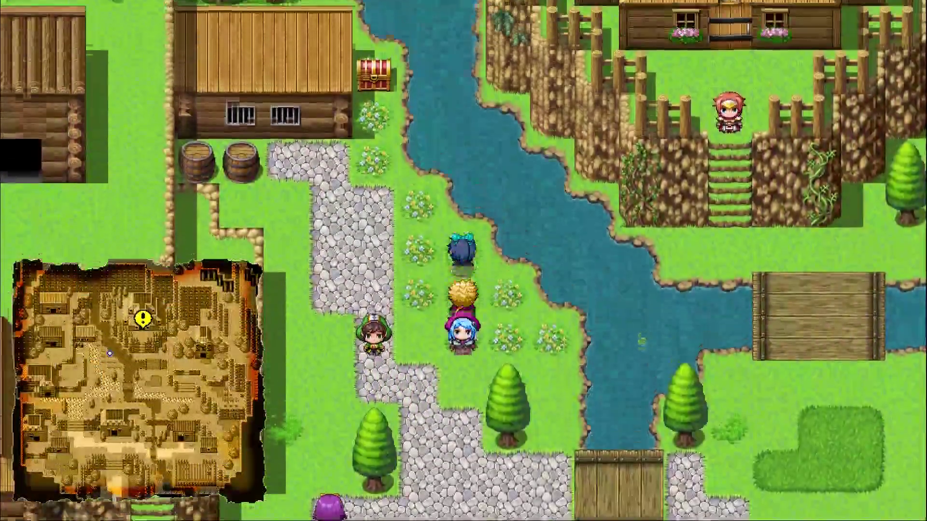
Step: Walk the party through the village and east across the wooden bridge to check the player marker on the village minimap
key(Up)
key(Down)
key(Right)
key(Down)
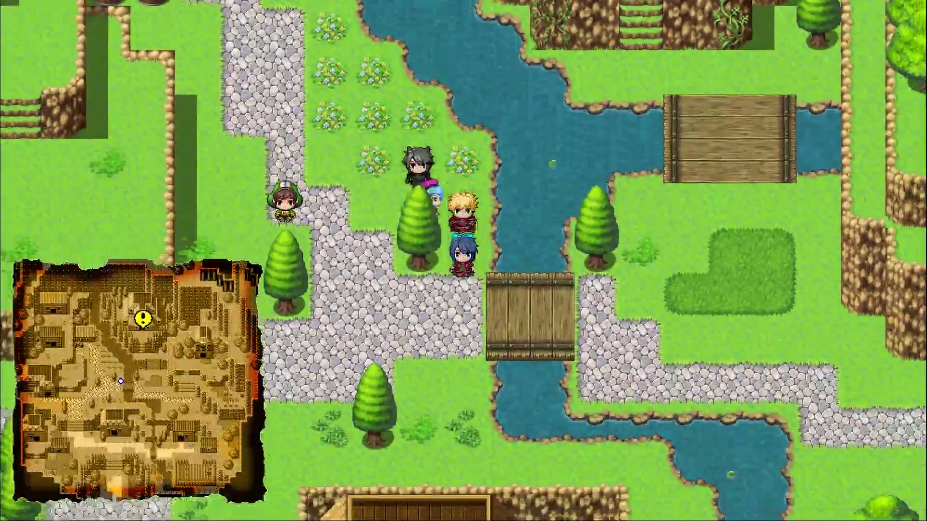
key(Right)
key(Right)
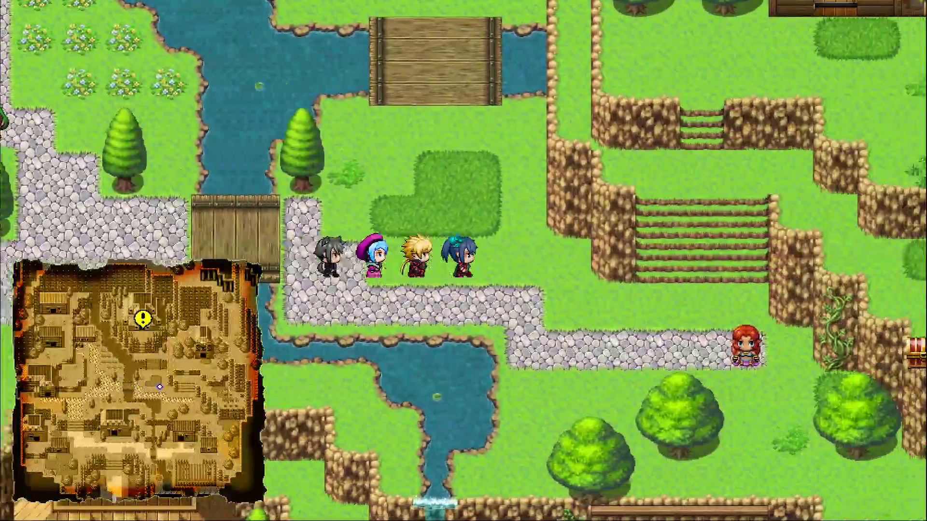
Step: Walk the party south, then north over the upper bridge and west to the elevated house's stairs, checking the minimap marker
key(Down)
key(Down)
key(Up)
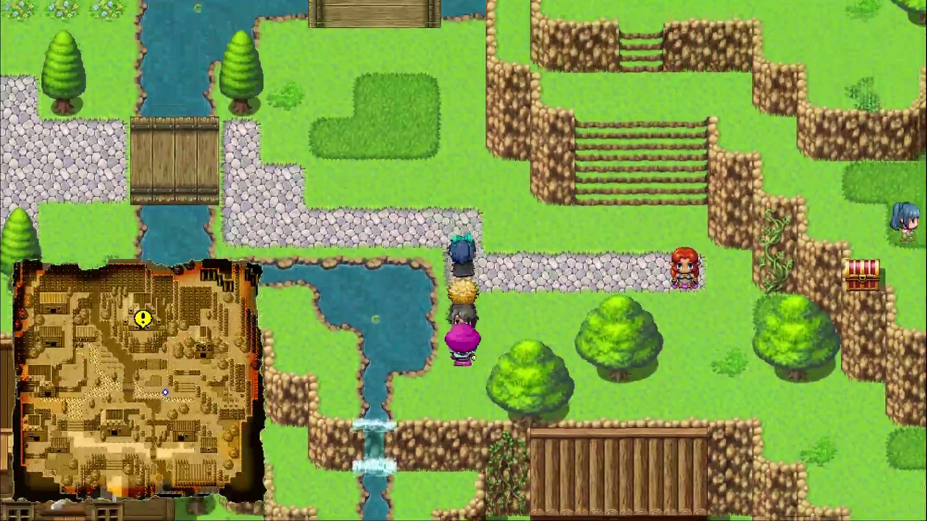
key(Up)
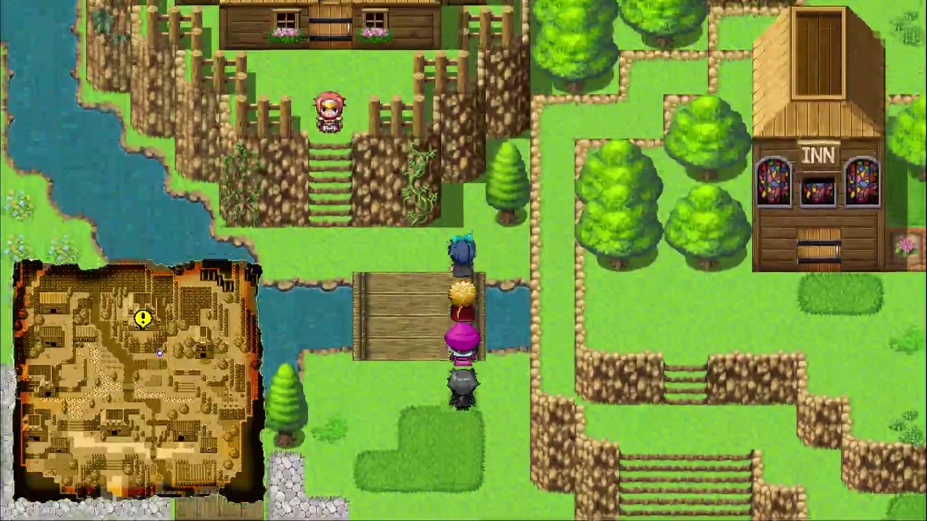
key(Left)
key(Left)
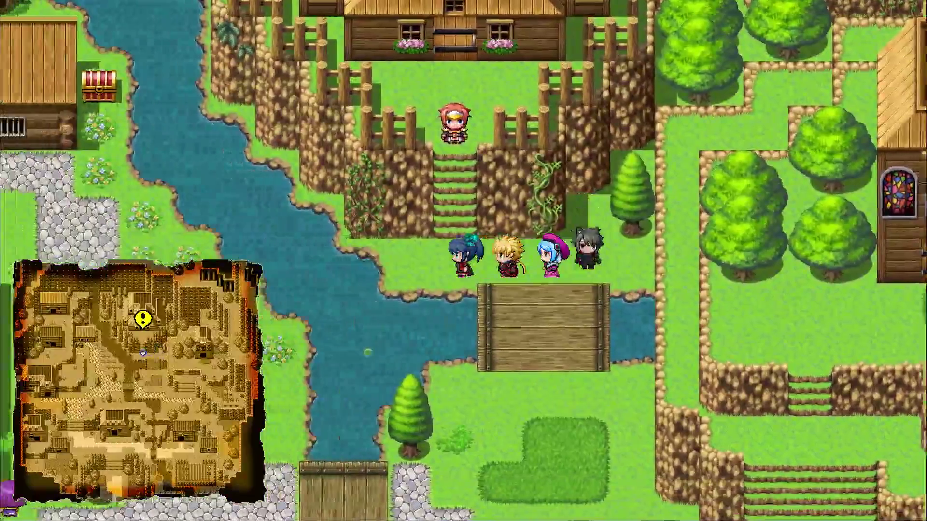